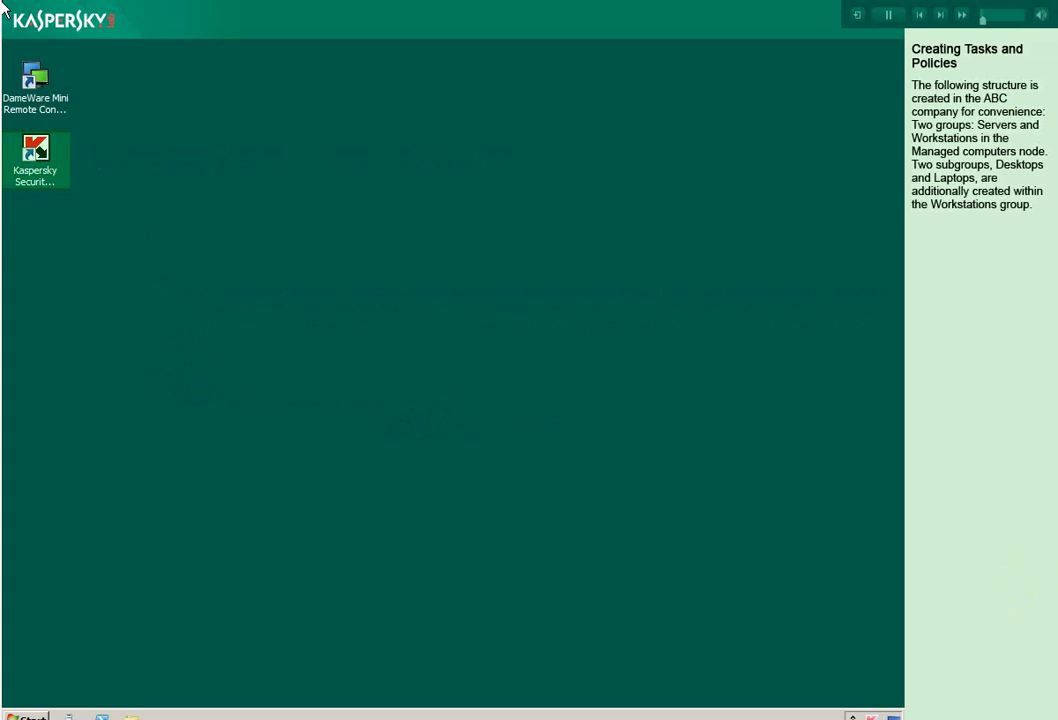
# Step: Open Kaspersky Security Center and copy the Kaspersky Endpoint Security 10 policy from Managed computers into the Servers group
pyautogui.doubleClick(41, 181)
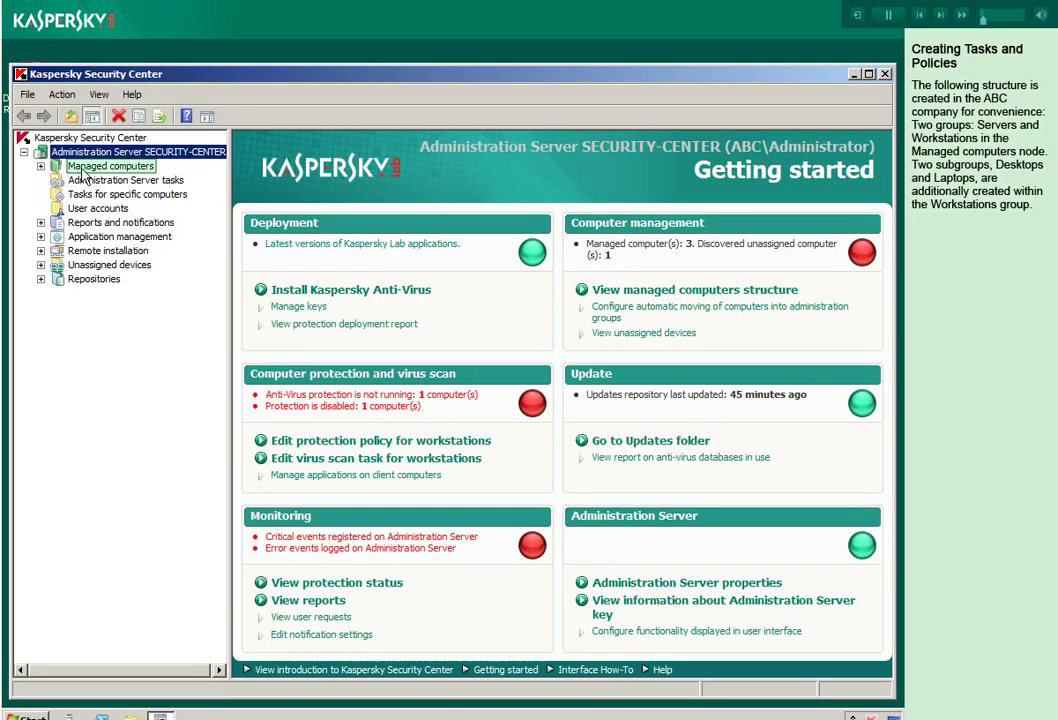
pyautogui.click(86, 170)
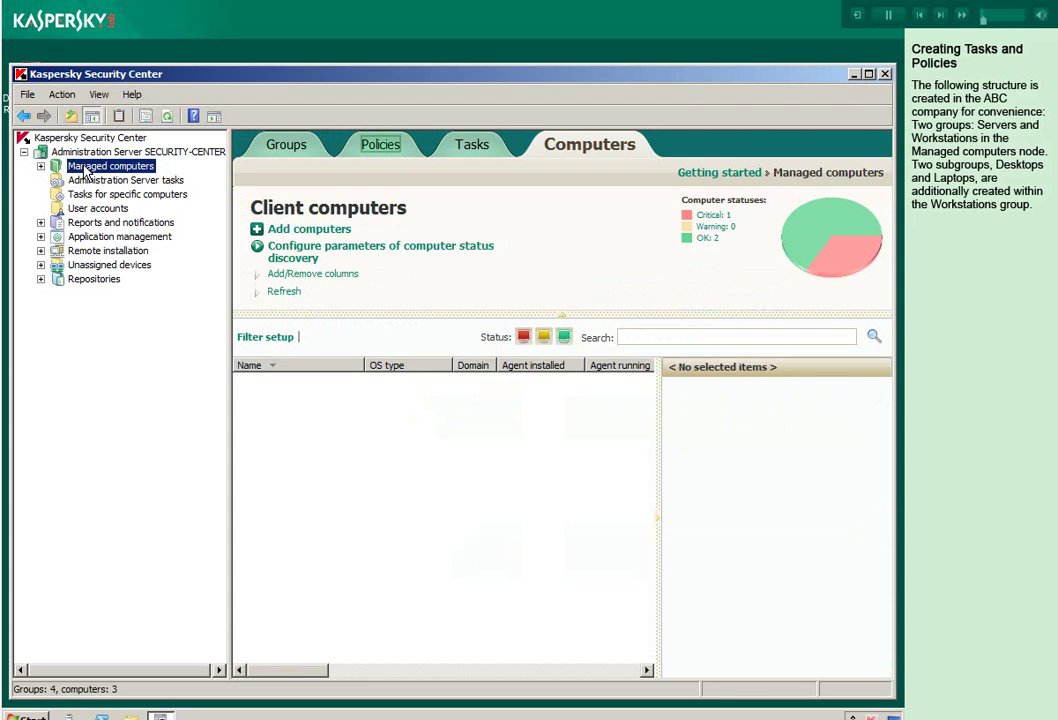
pyautogui.click(382, 150)
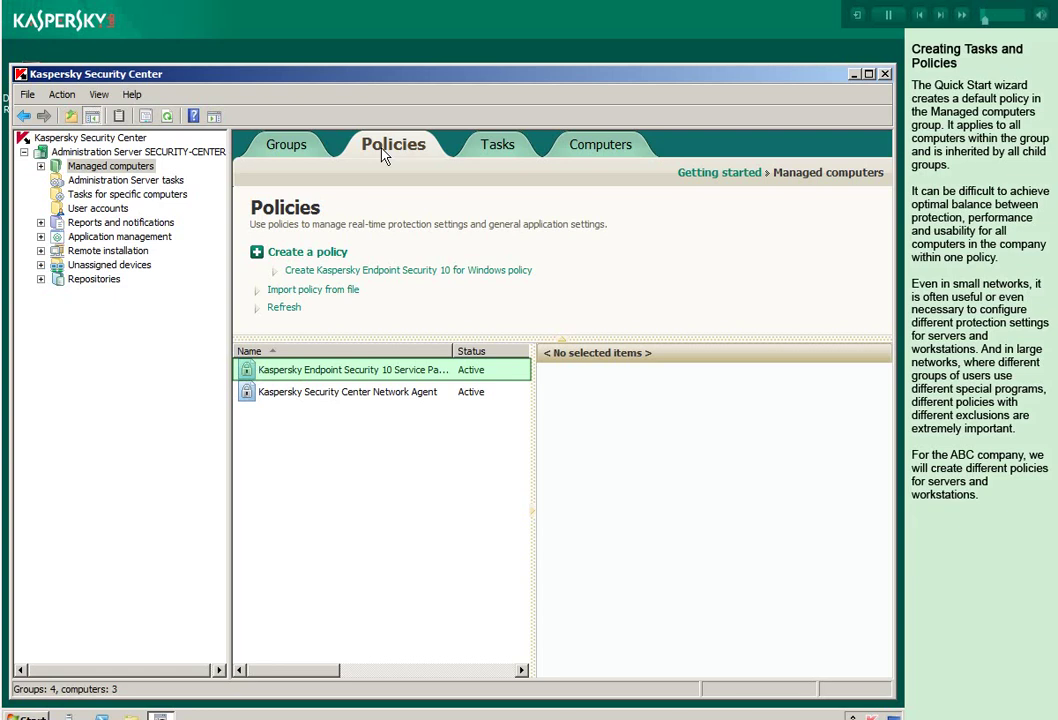
pyautogui.rightClick(341, 372)
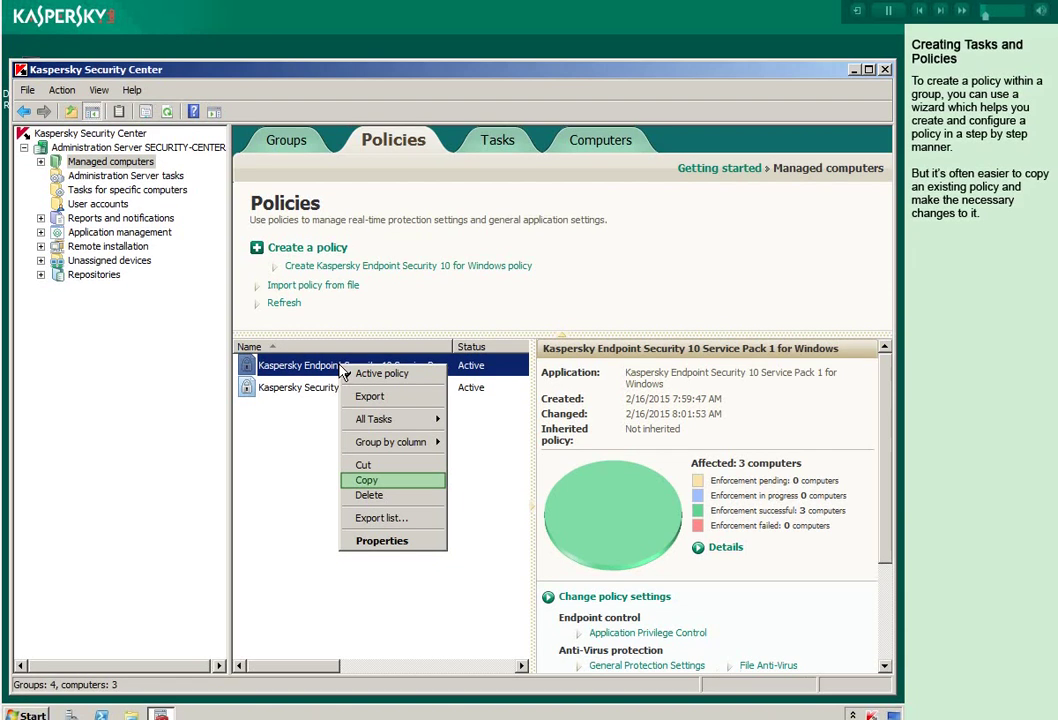
pyautogui.click(366, 480)
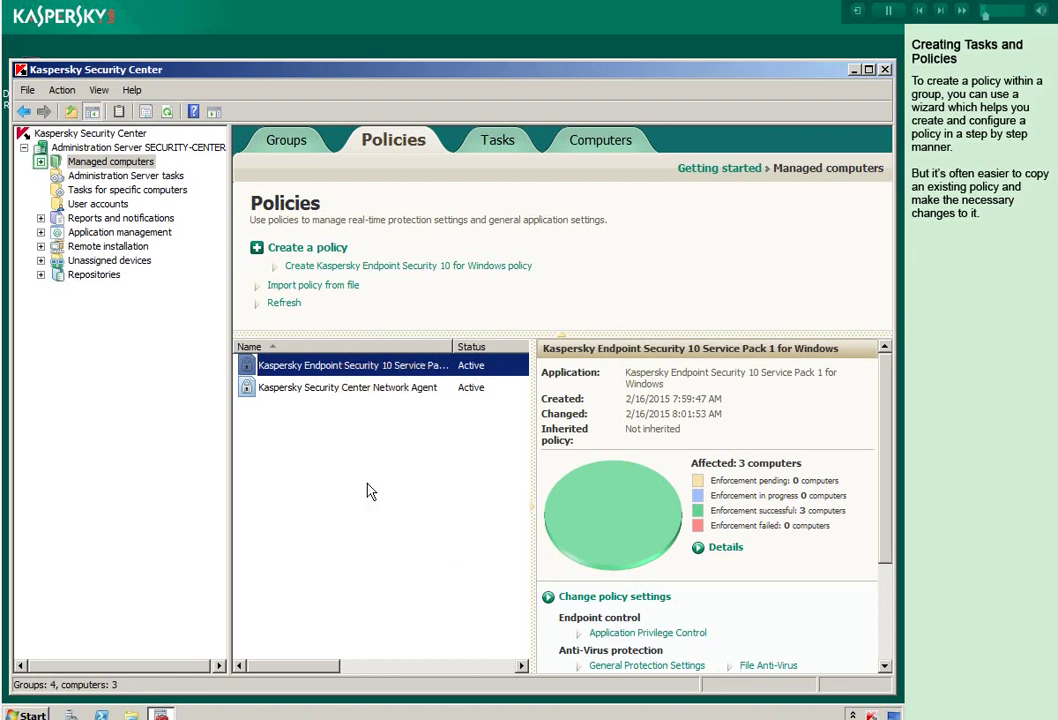
pyautogui.click(41, 162)
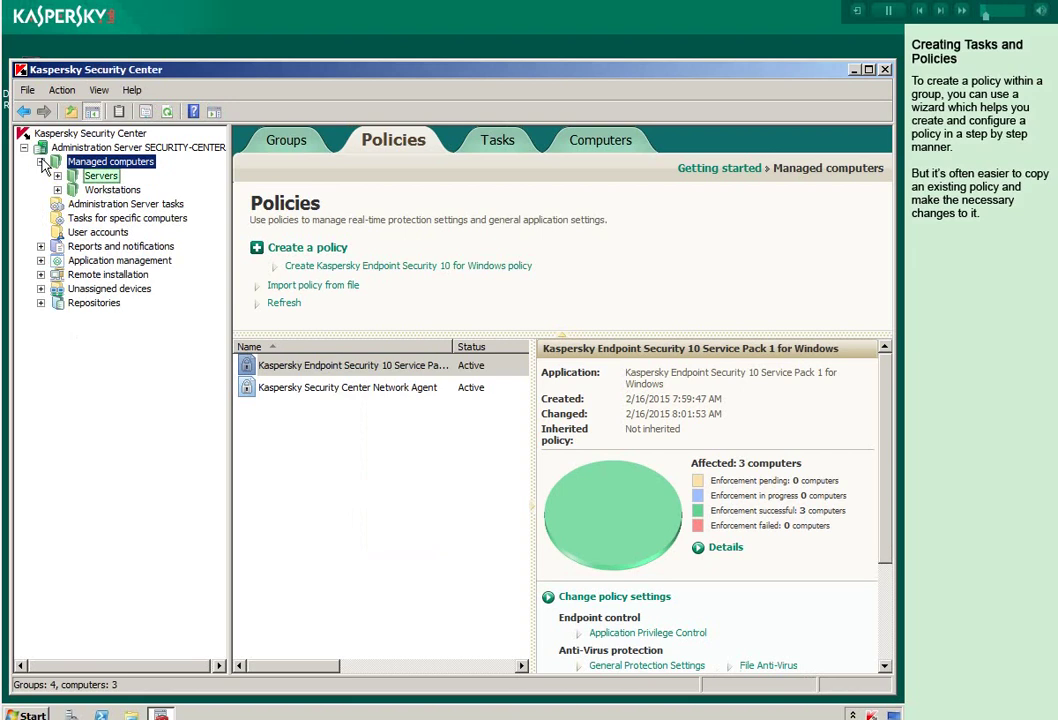
pyautogui.click(98, 178)
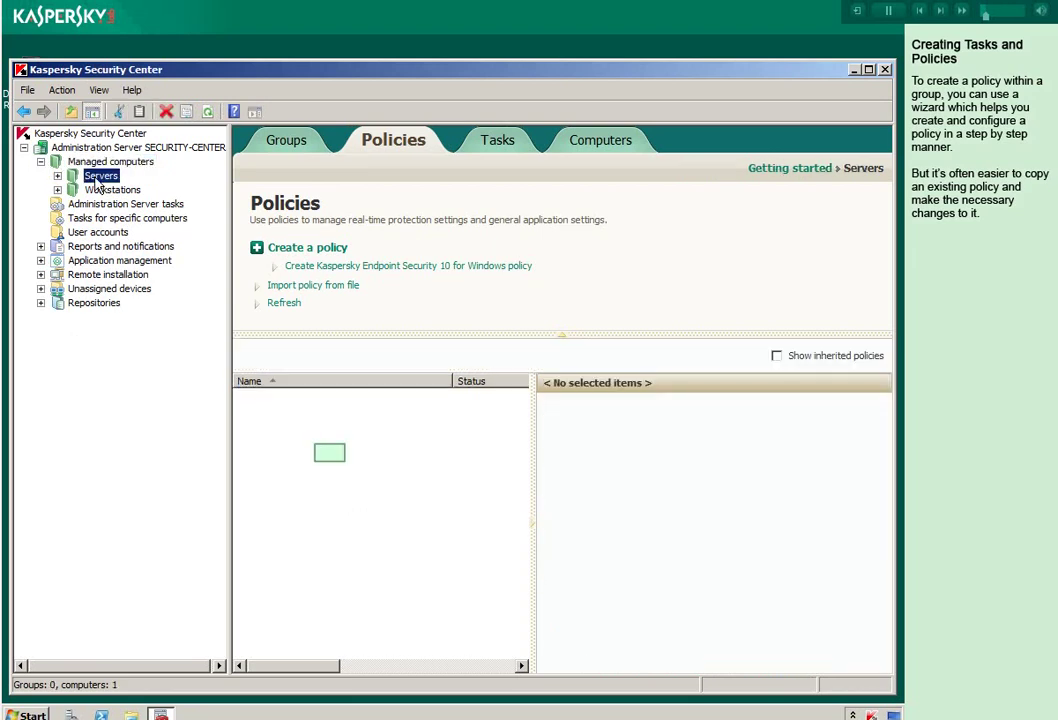
pyautogui.rightClick(331, 459)
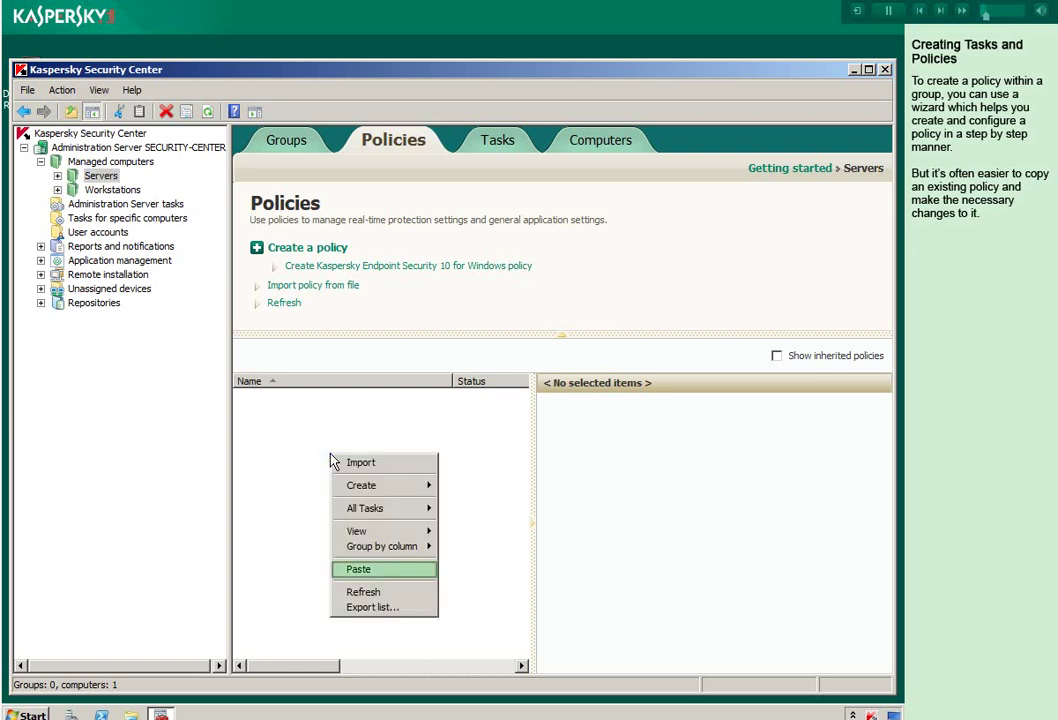
pyautogui.click(368, 571)
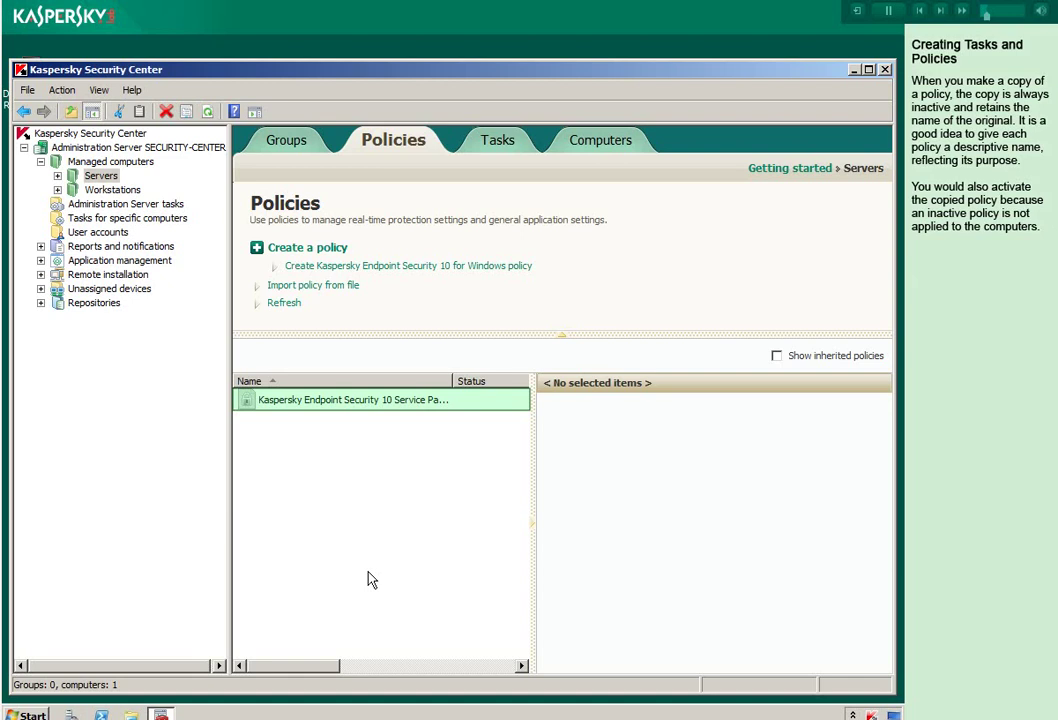
# Step: Rename the copied policy in the Servers group as "Policy - Windows Servers" and make it the active policy
pyautogui.rightClick(364, 408)
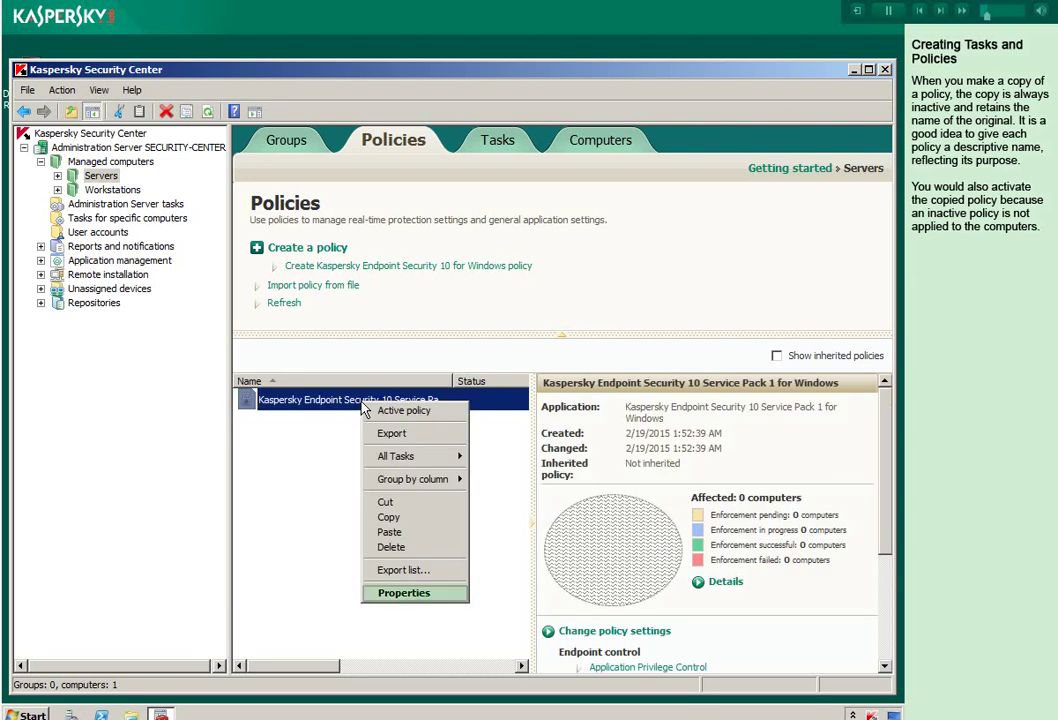
pyautogui.click(412, 594)
pyautogui.write('Policy - Windows Servers')
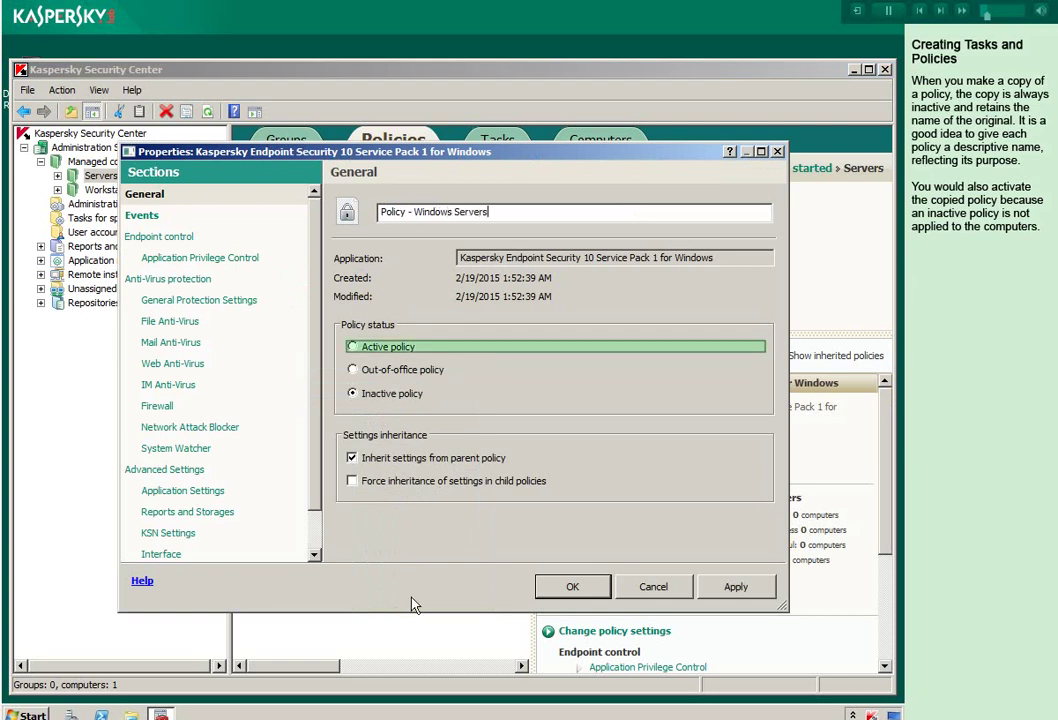
pyautogui.click(353, 347)
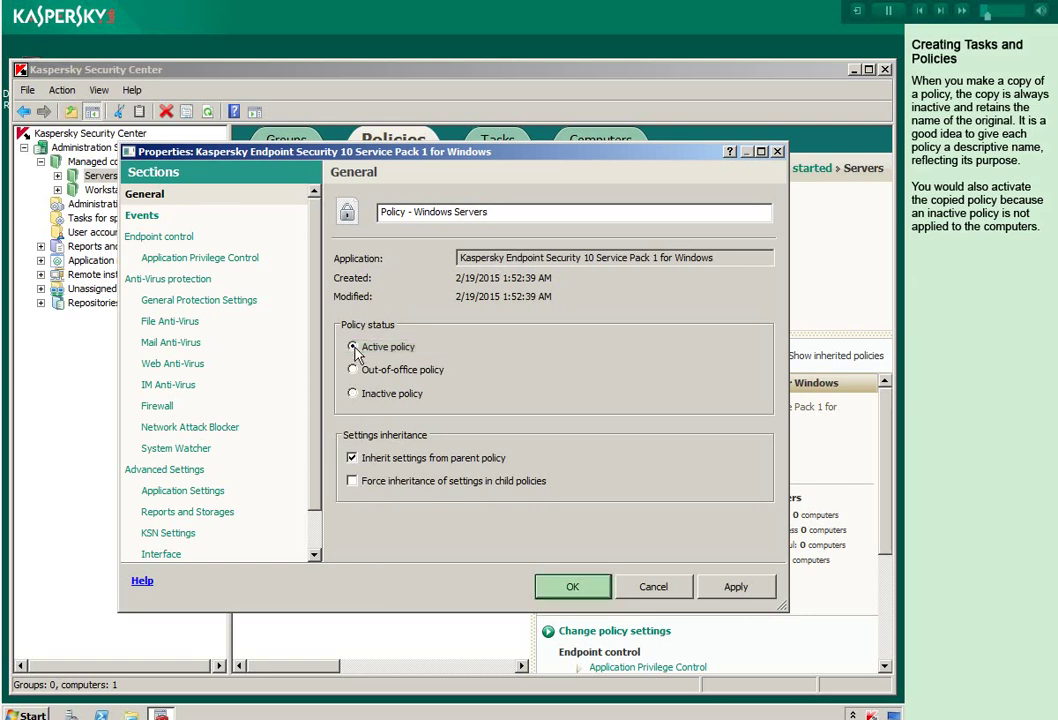
pyautogui.click(569, 590)
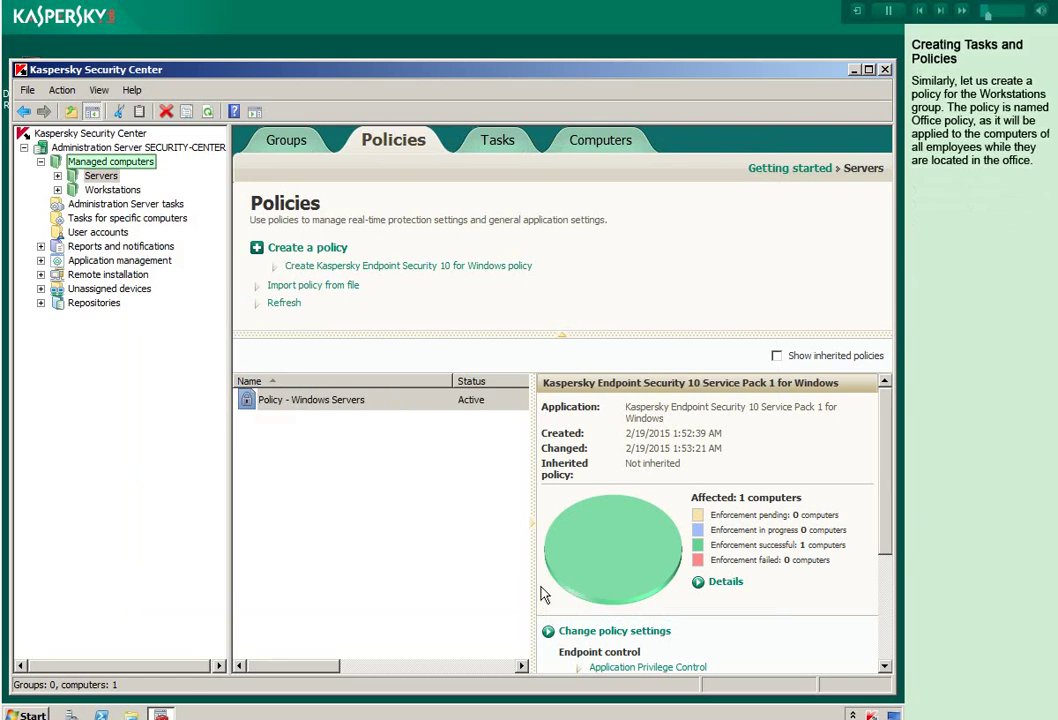
# Step: Copy the Kaspersky Endpoint Security 10 policy from Managed computers into the Workstations group
pyautogui.click(142, 164)
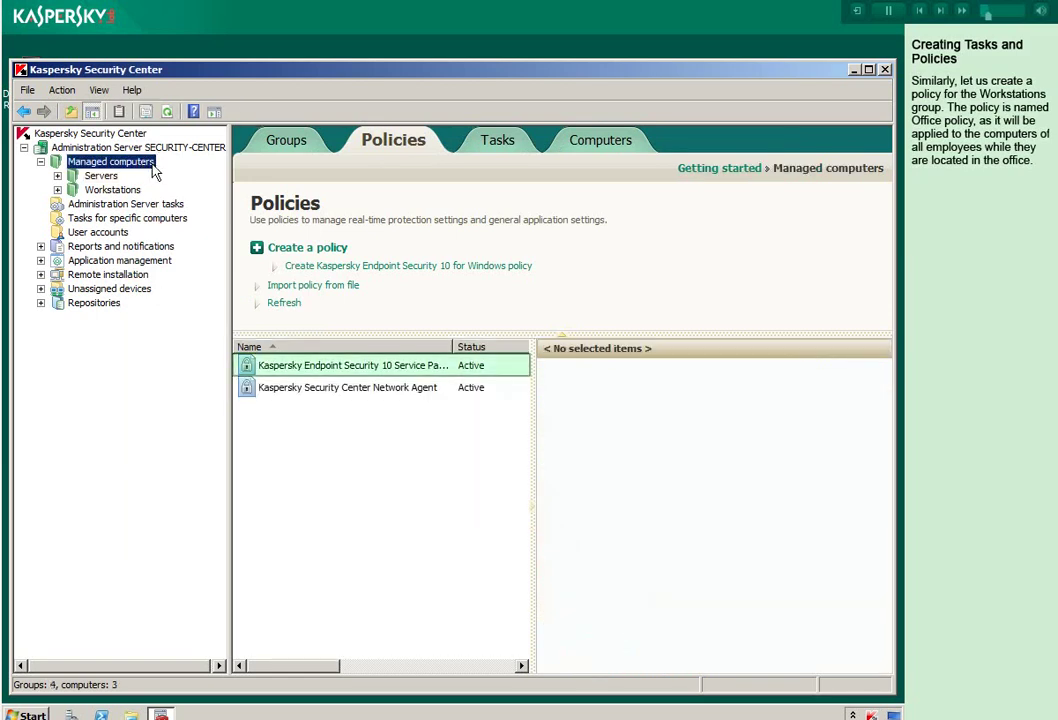
pyautogui.rightClick(326, 368)
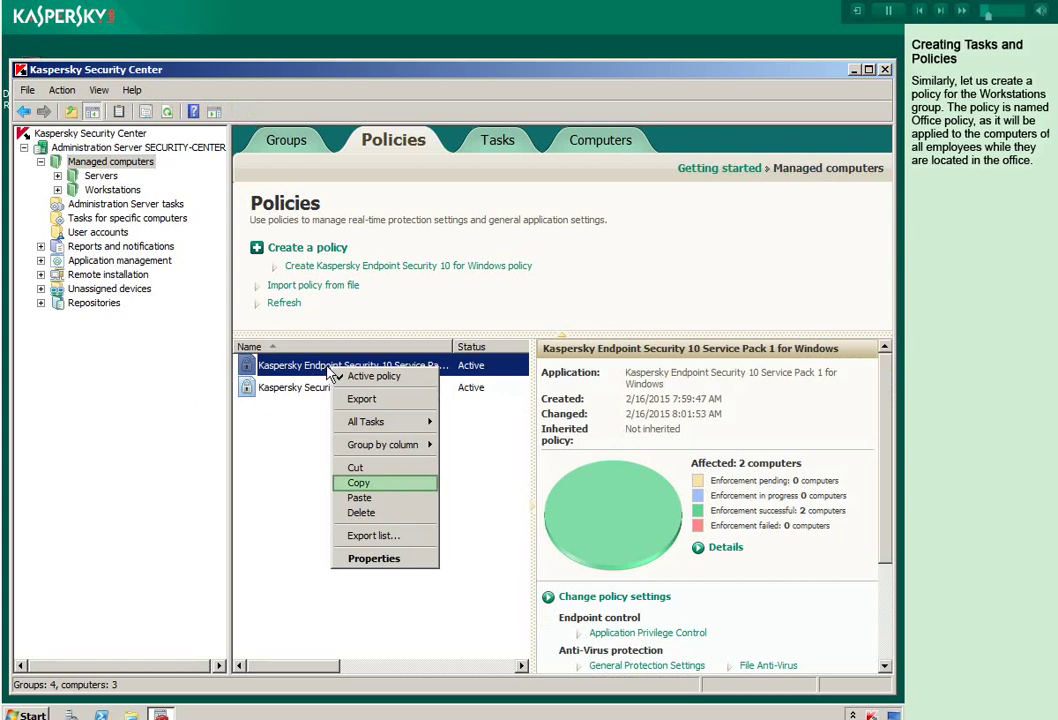
pyautogui.click(355, 484)
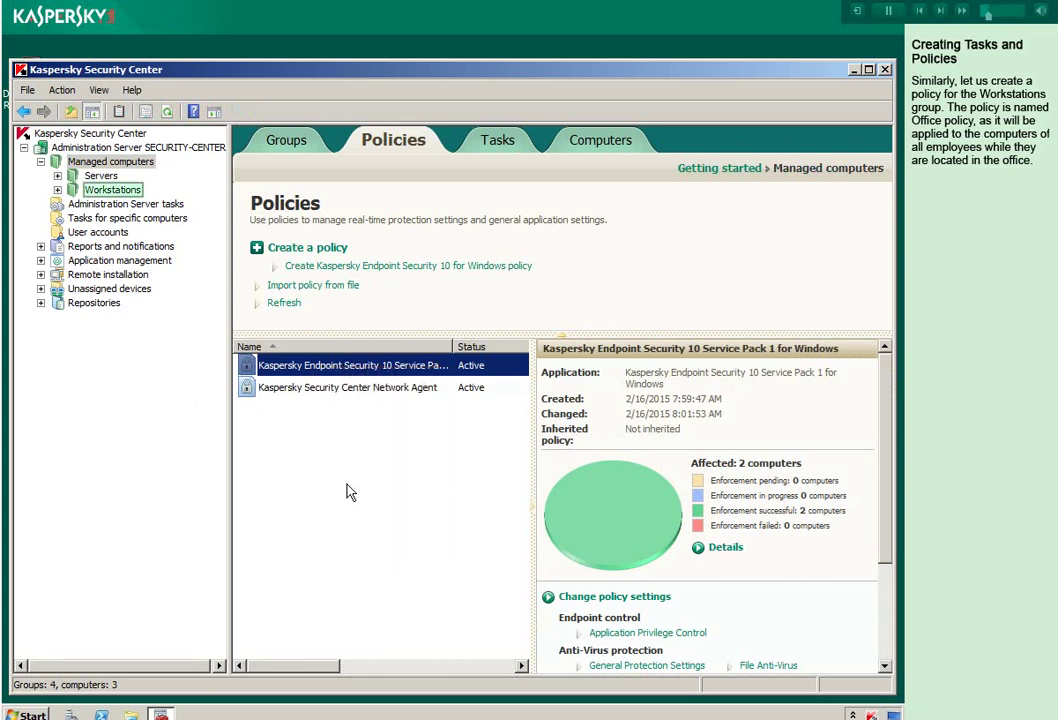
pyautogui.click(115, 191)
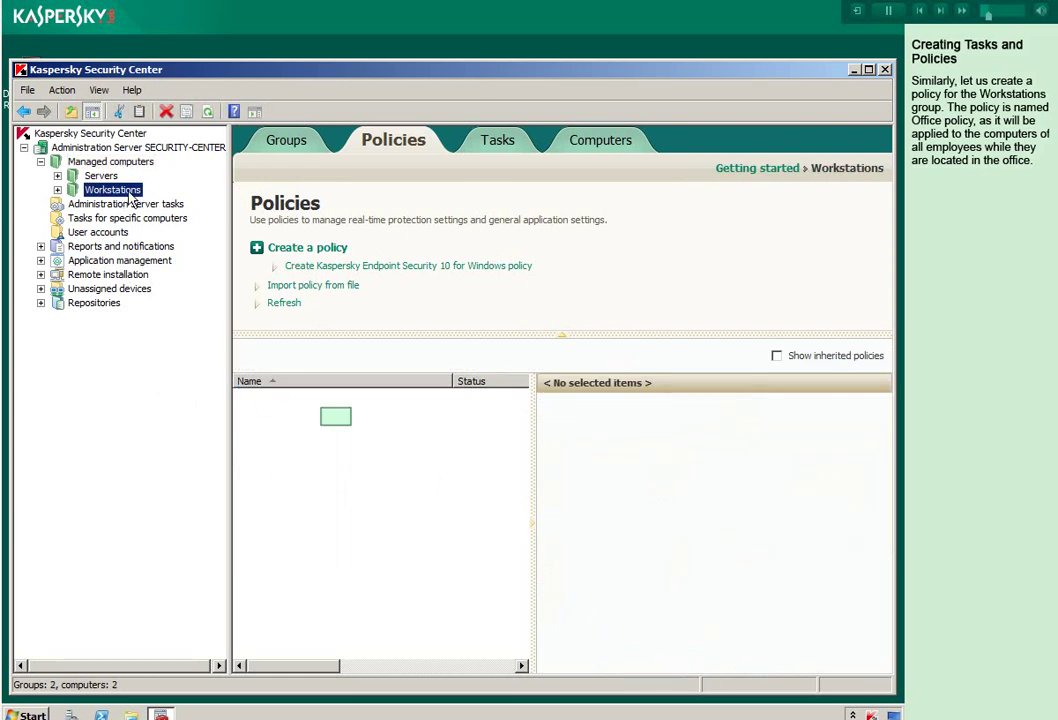
pyautogui.rightClick(337, 424)
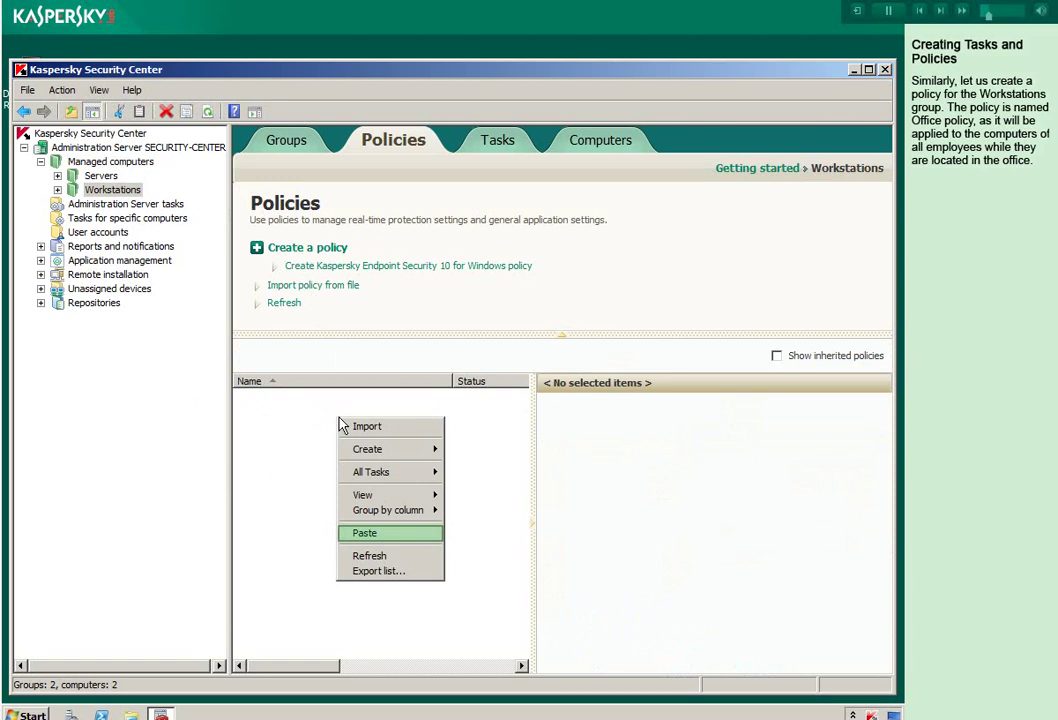
pyautogui.click(362, 534)
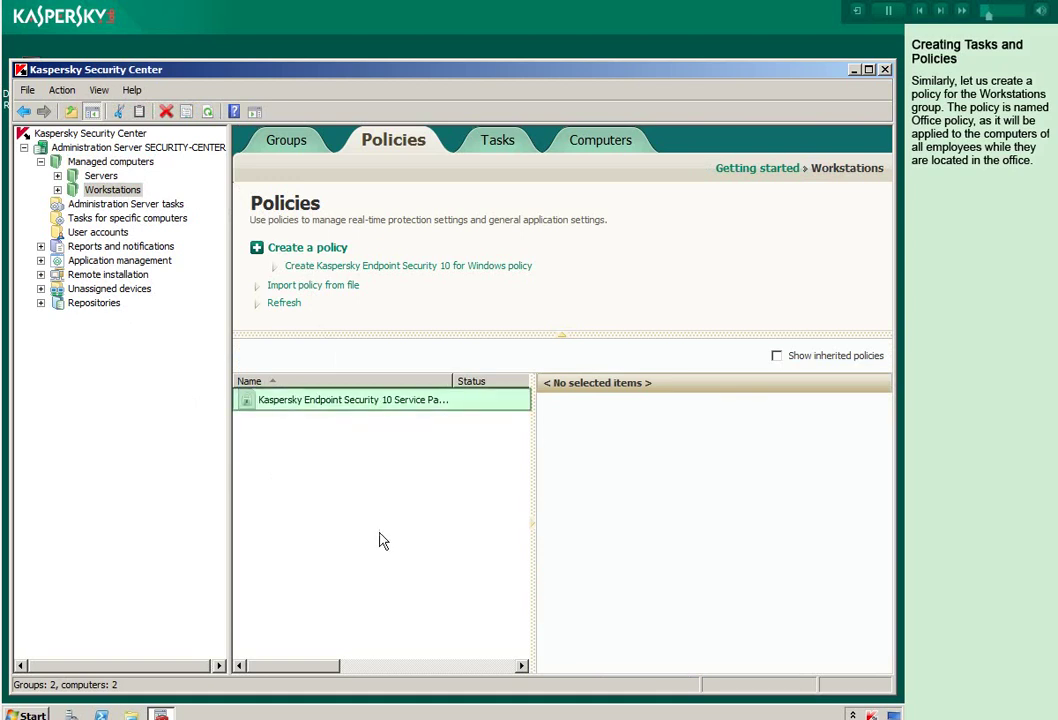
# Step: Rename the copied policy in the Workstations group as "Office policy - Windows Workstations" and make it the active policy
pyautogui.rightClick(336, 403)
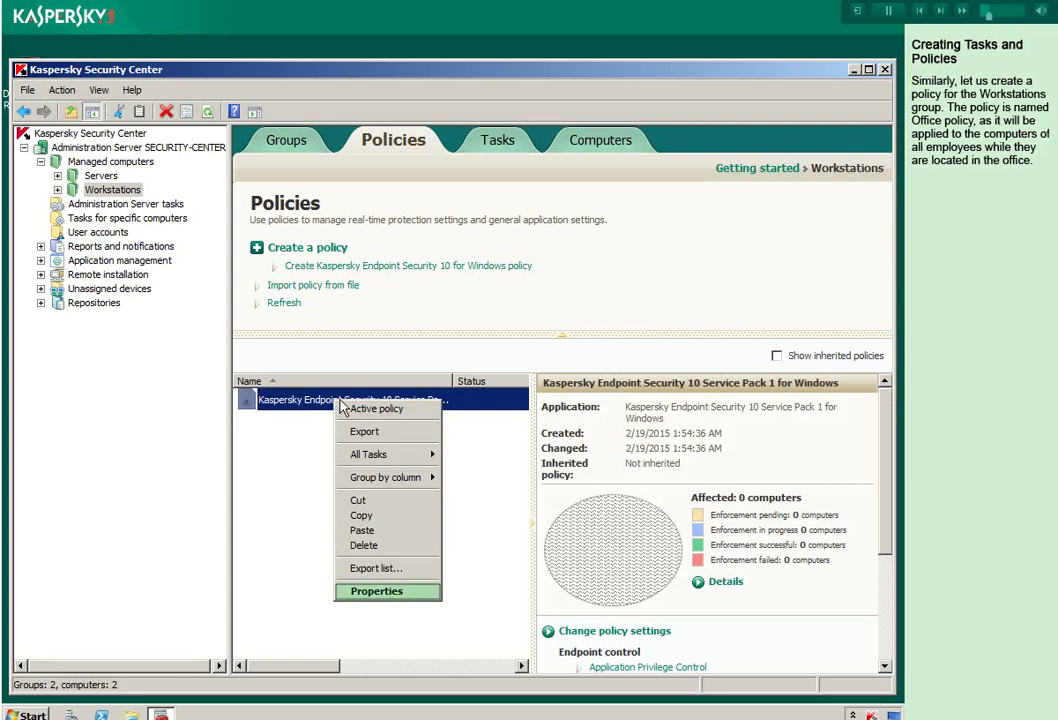
pyautogui.click(392, 593)
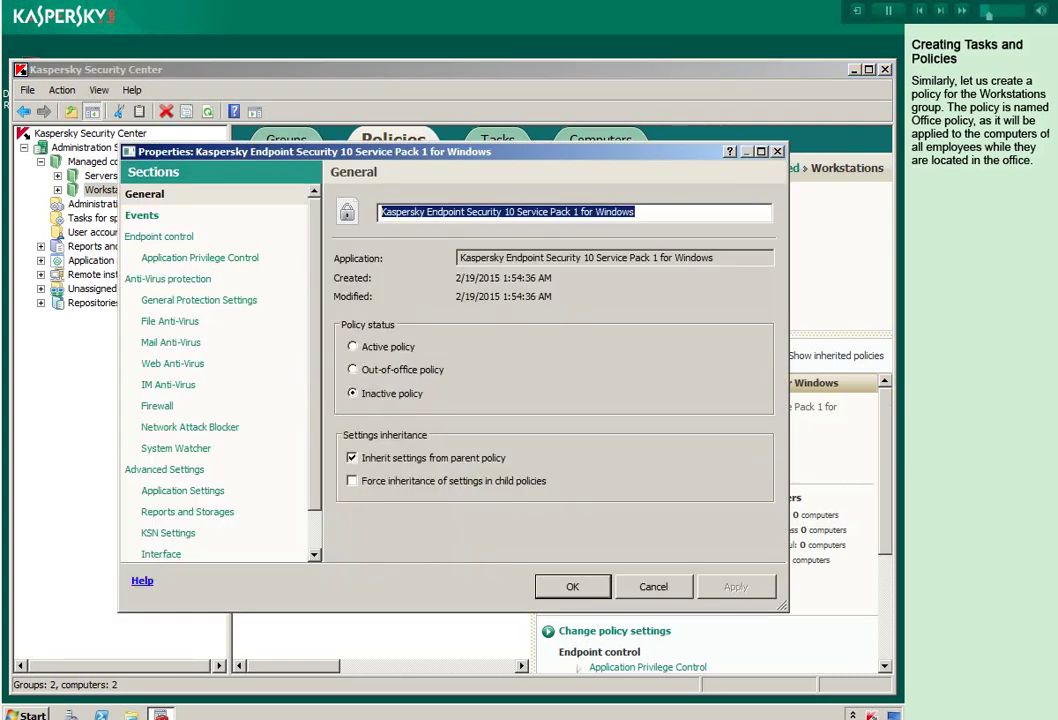
pyautogui.write('Office policy - Windows Workstations')
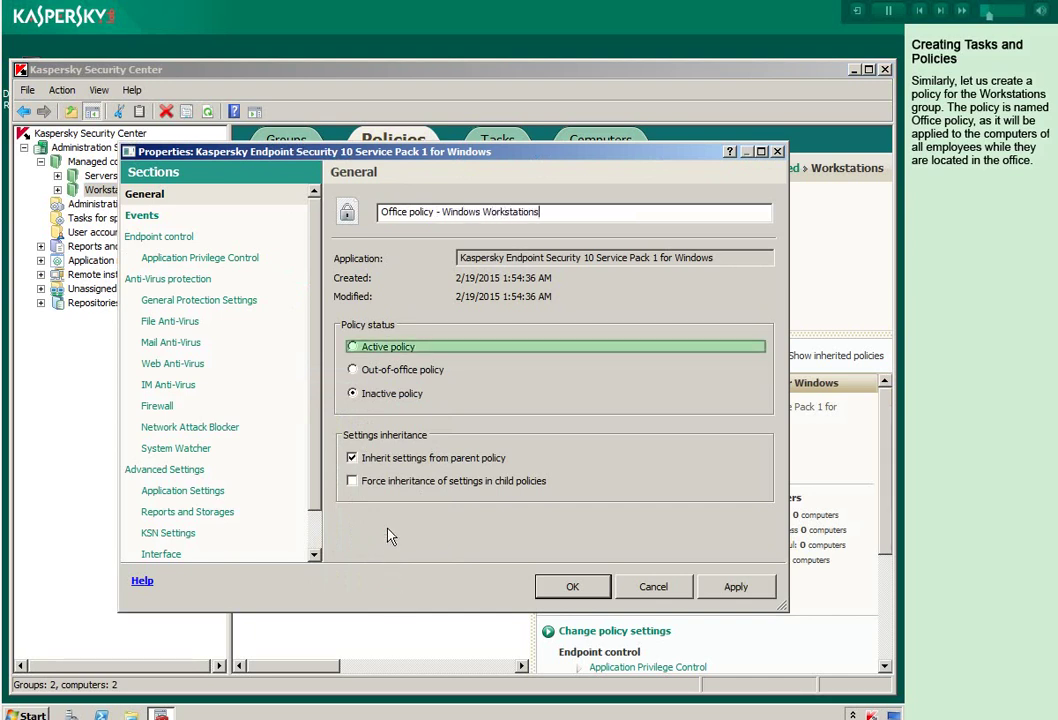
pyautogui.click(388, 349)
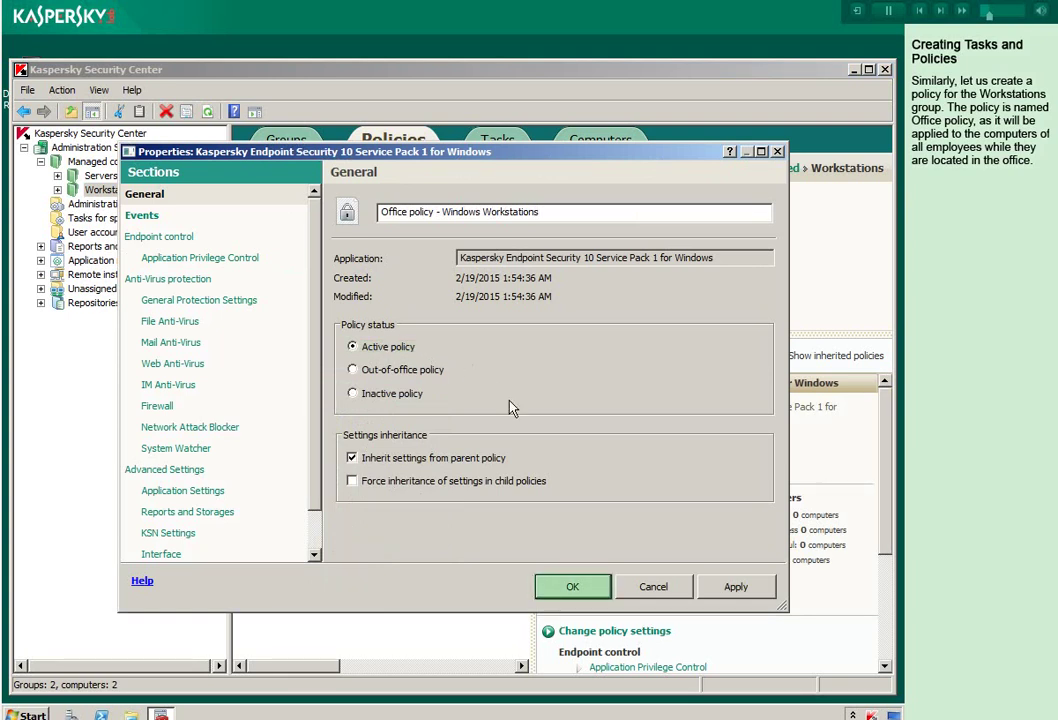
pyautogui.click(562, 589)
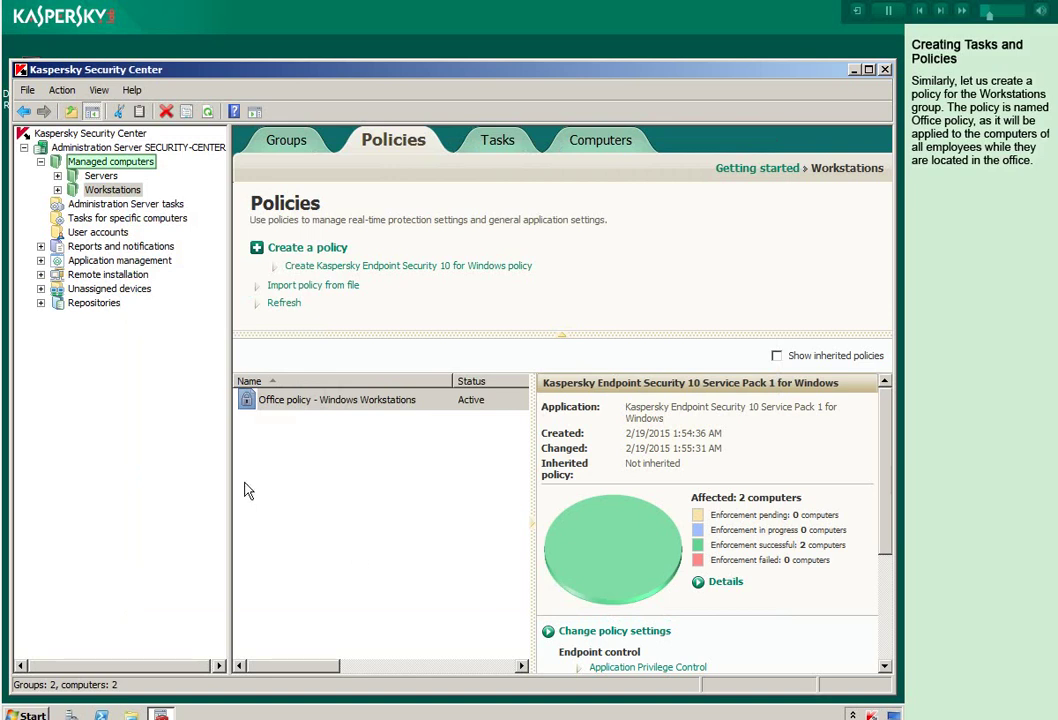
# Step: Delete the original Kaspersky Endpoint Security 10 policy from the Managed computers group
pyautogui.click(137, 163)
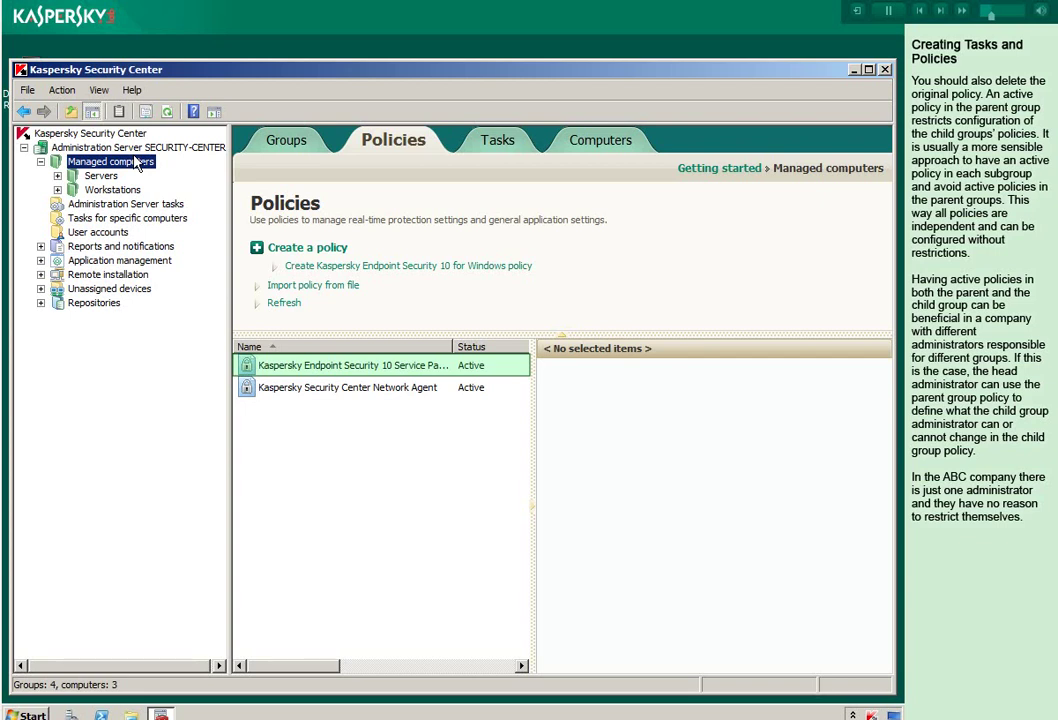
pyautogui.click(333, 368)
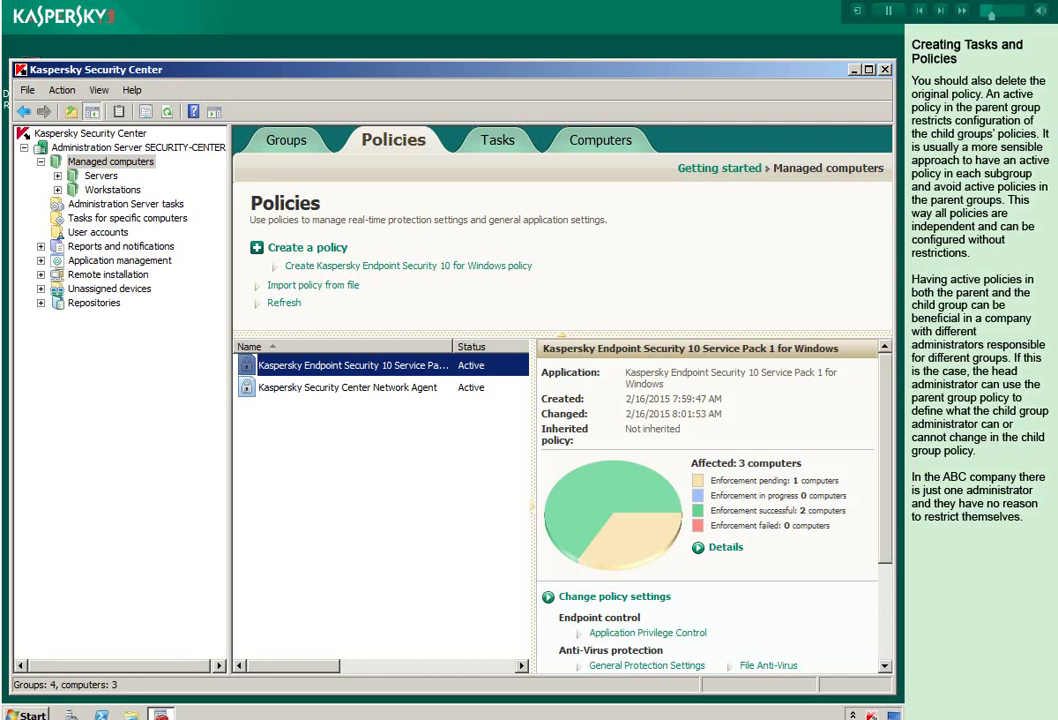
pyautogui.press('Delete')
pyautogui.click(491, 425)
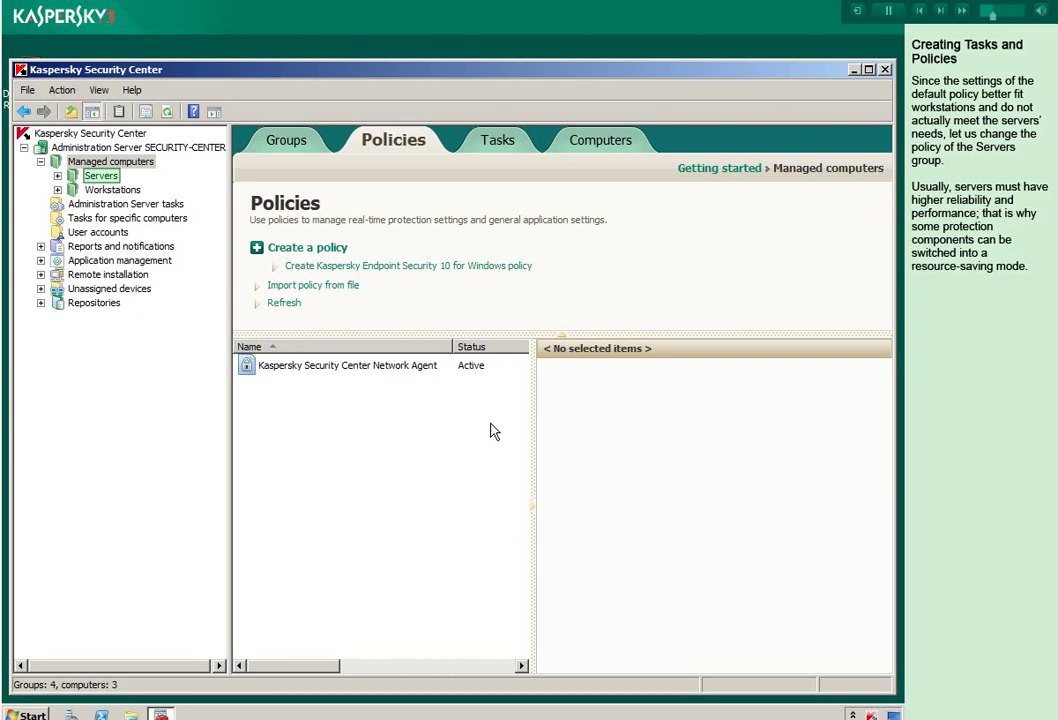
# Step: Disable Heuristic Analysis for File Anti-Virus in the properties of the Servers group's "Policy - Windows Servers" policy
pyautogui.click(100, 177)
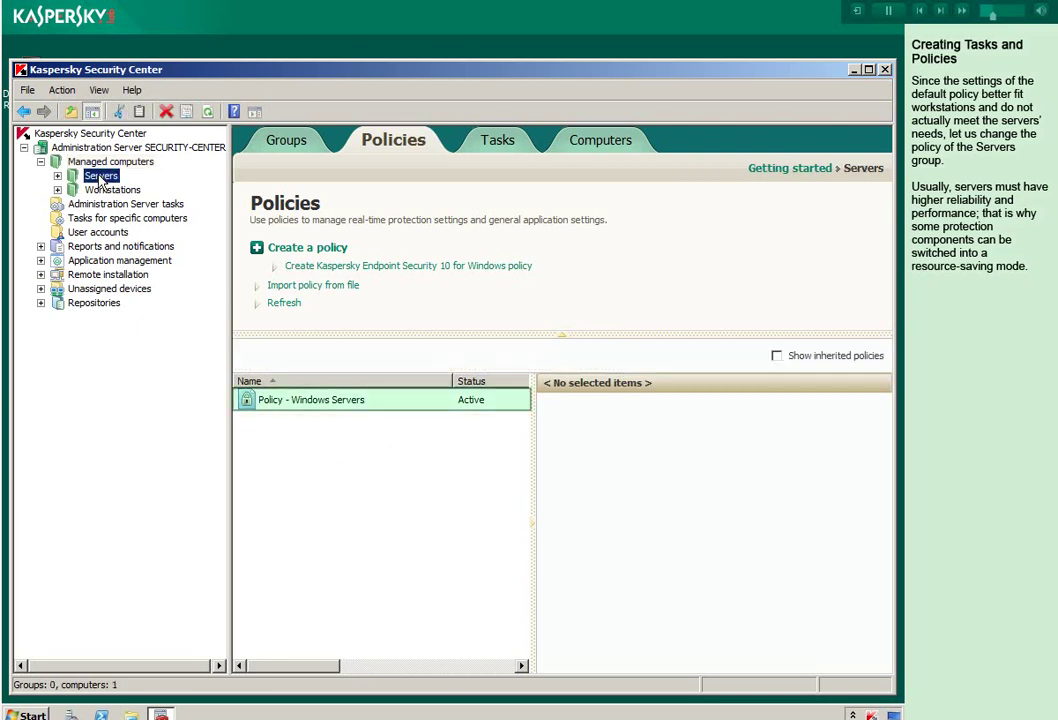
pyautogui.rightClick(338, 400)
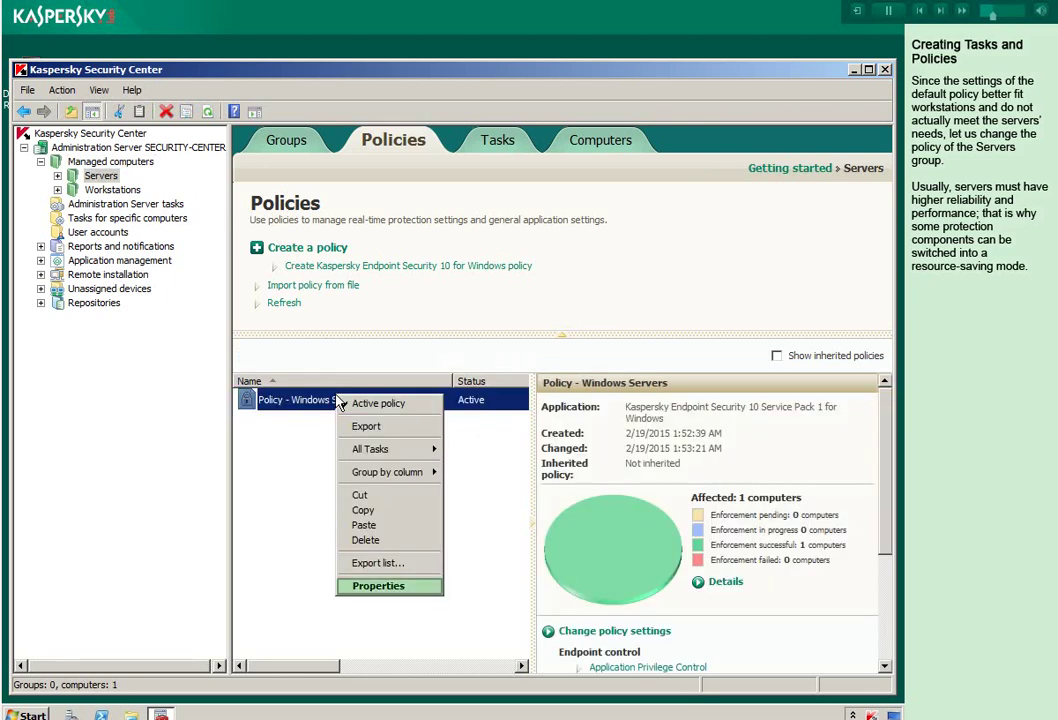
pyautogui.click(396, 588)
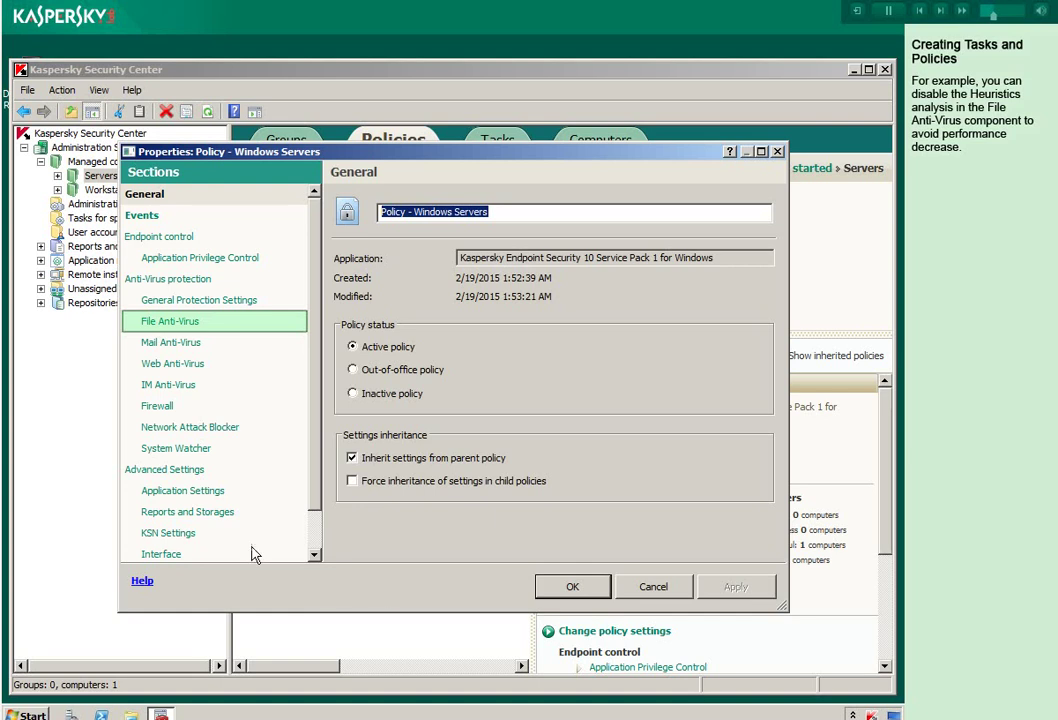
pyautogui.click(171, 330)
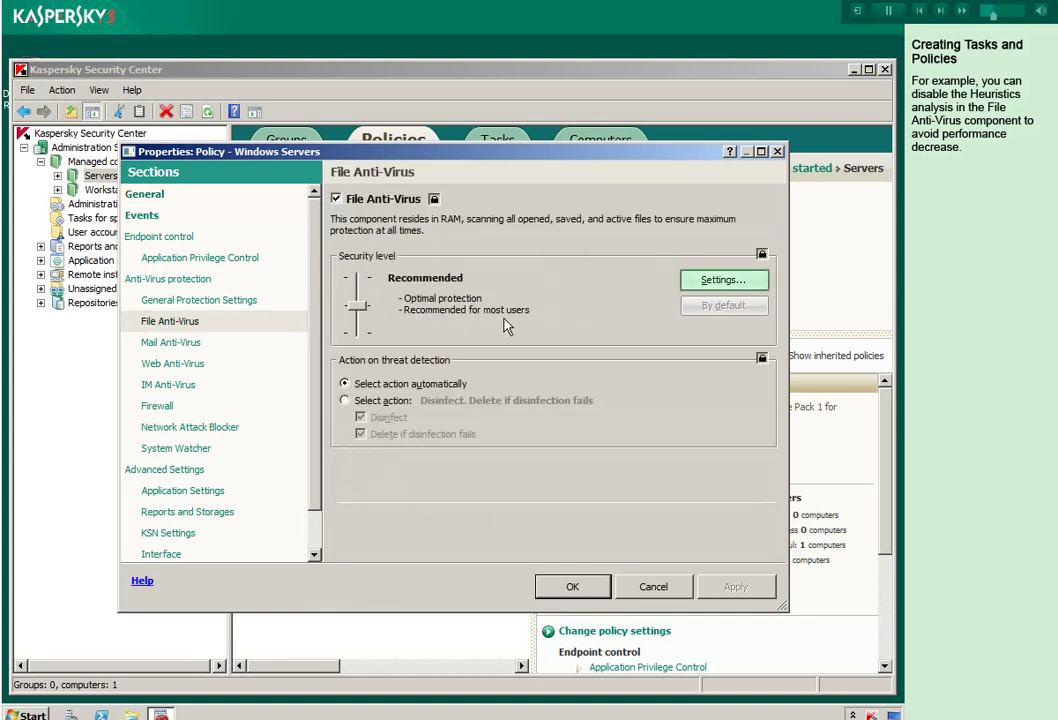
pyautogui.click(702, 285)
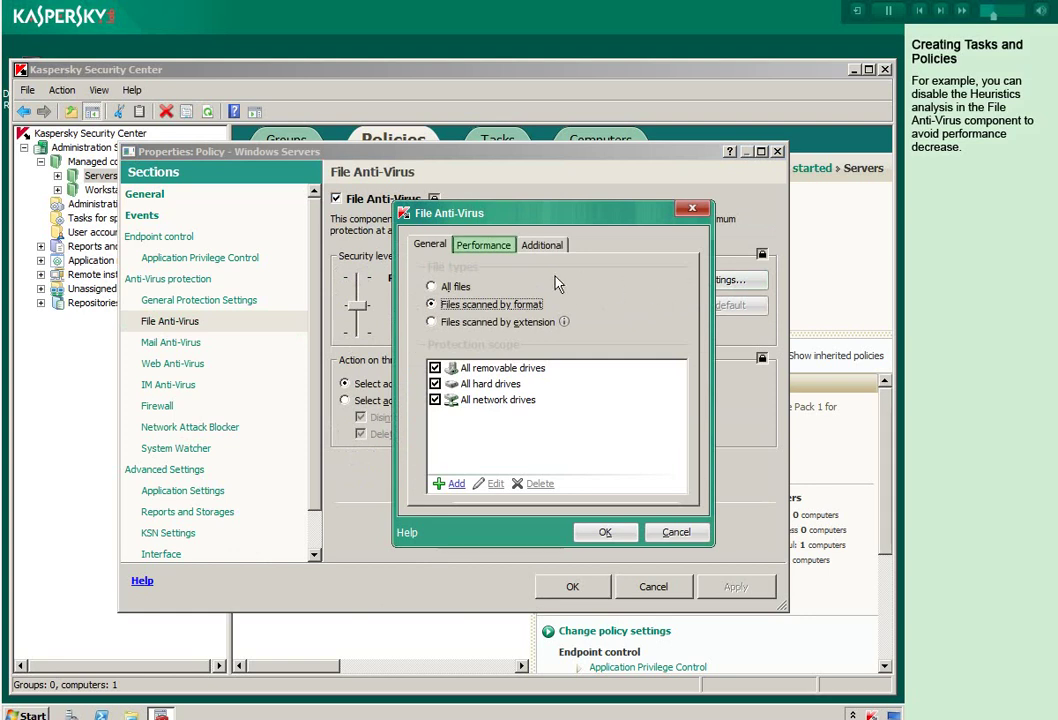
pyautogui.click(474, 249)
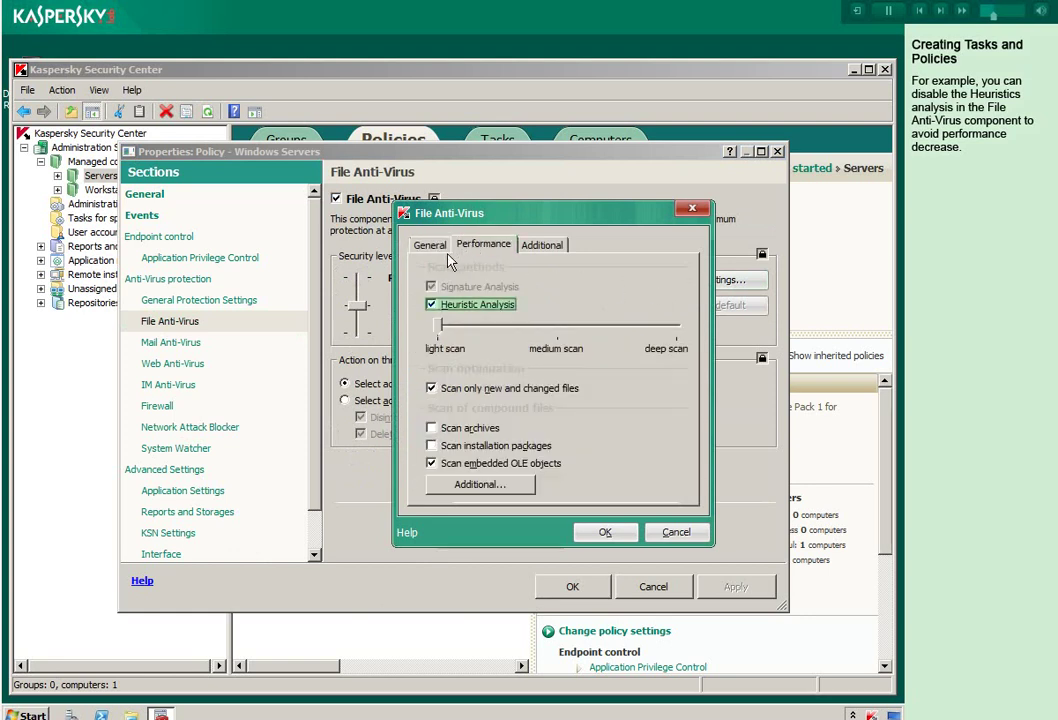
pyautogui.click(432, 305)
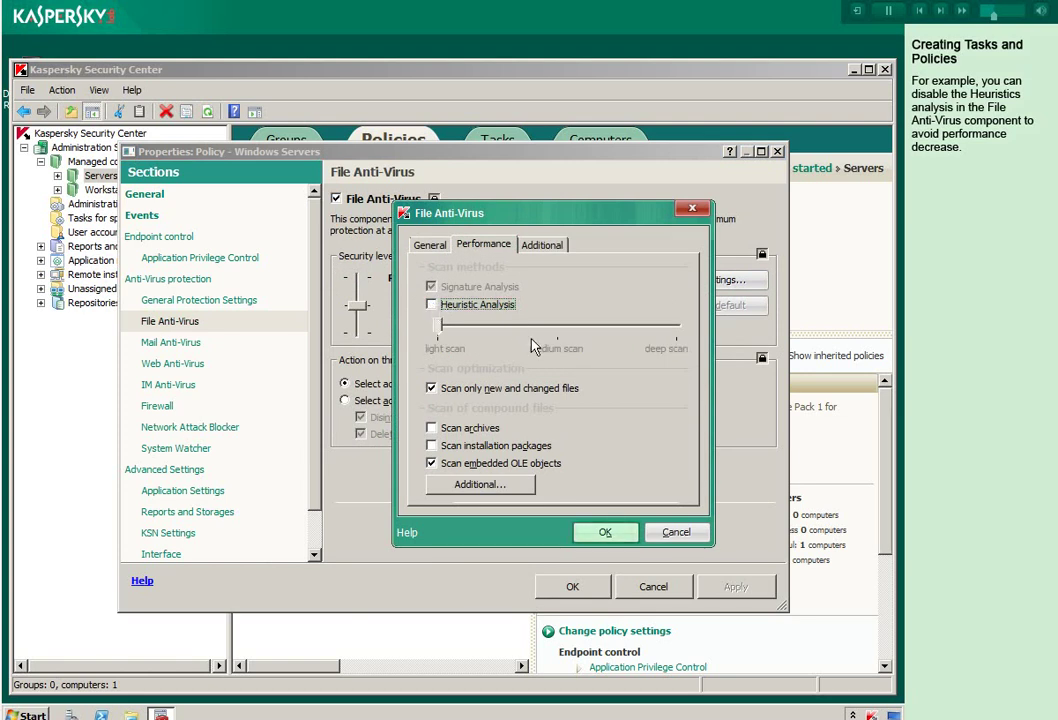
pyautogui.click(590, 536)
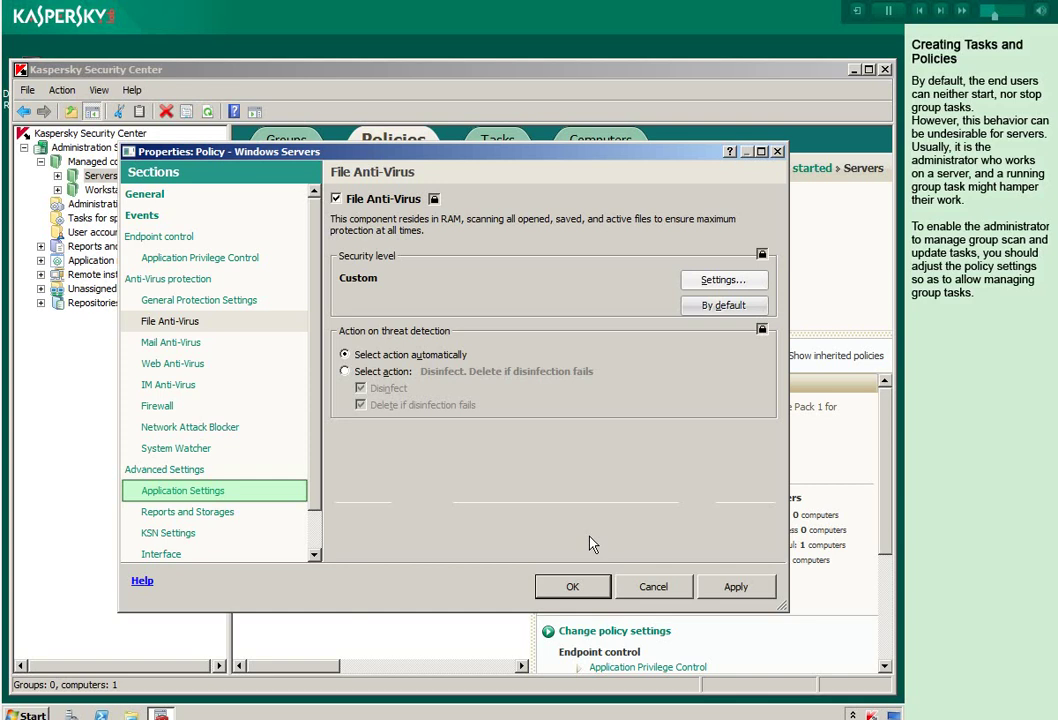
# Step: Allow management of group tasks in the application settings of the "Policy - Windows Servers" policy and save the policy
pyautogui.click(190, 494)
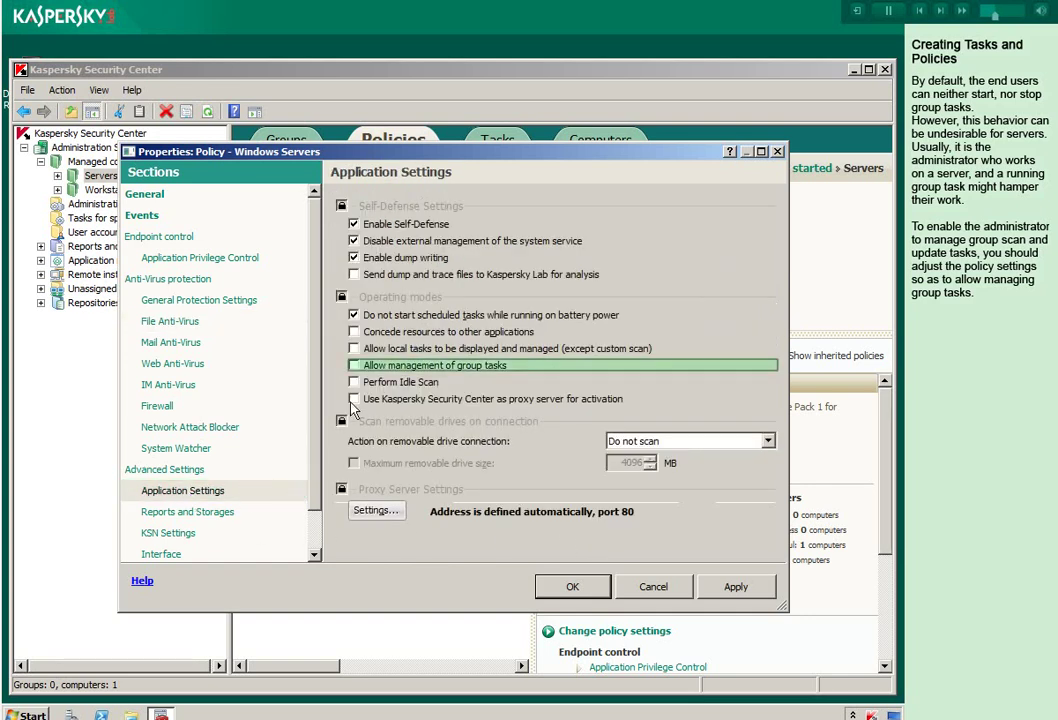
pyautogui.click(353, 366)
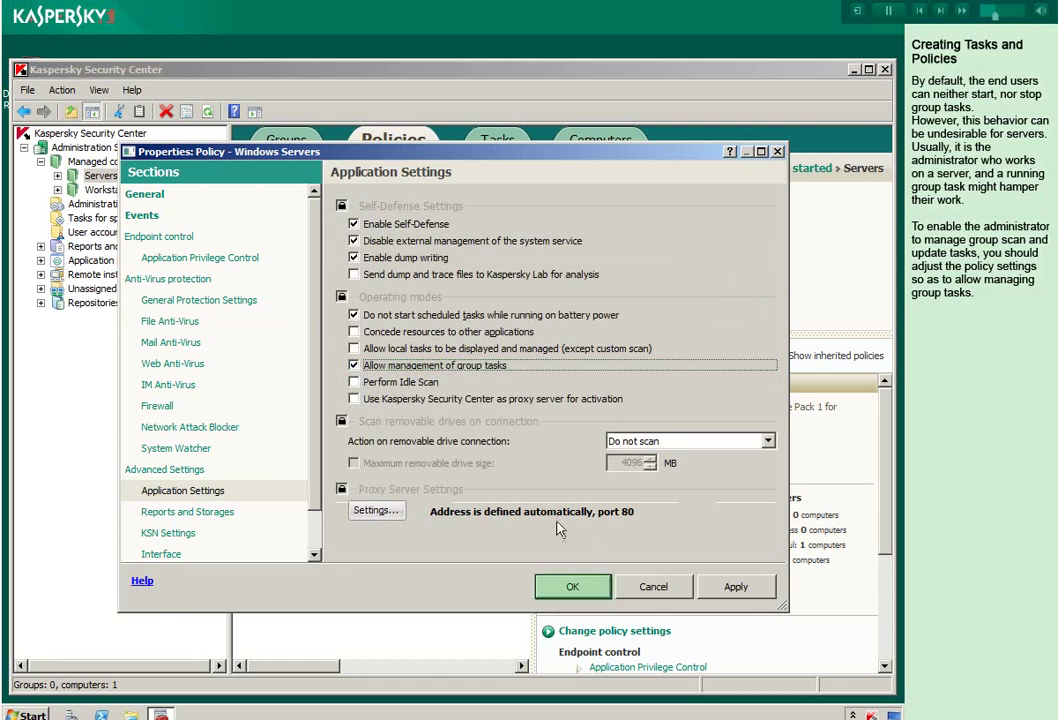
pyautogui.click(566, 587)
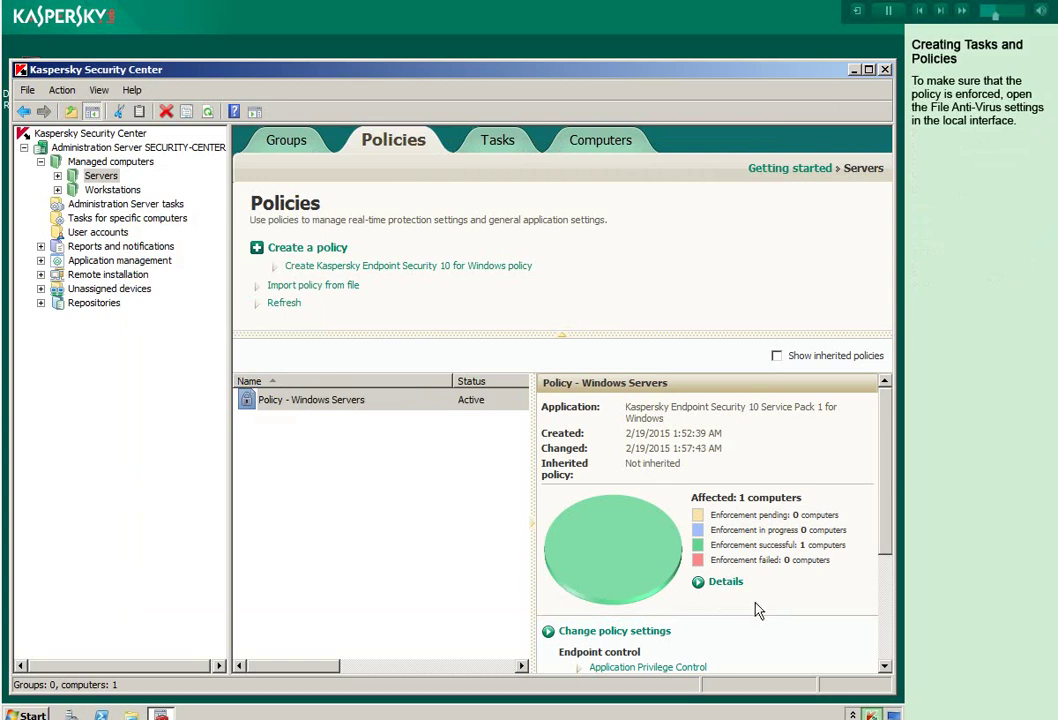
# Step: Check the File Anti-Virus scan methods in the local Kaspersky Endpoint Security 10 interface, then close it
pyautogui.doubleClick(871, 715)
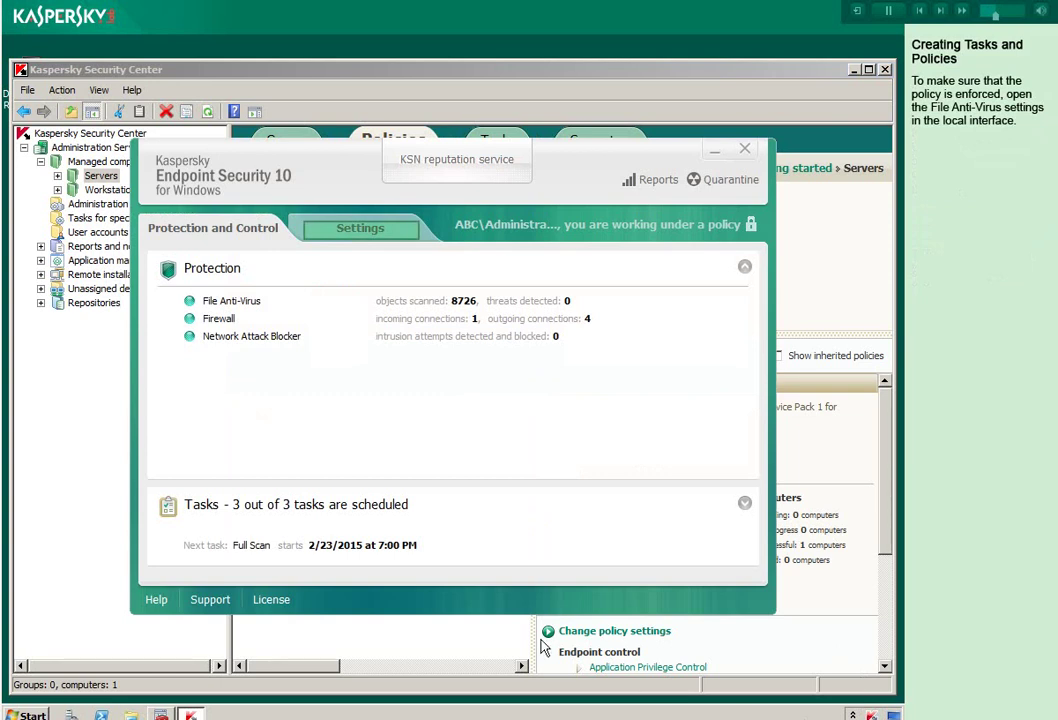
pyautogui.click(353, 234)
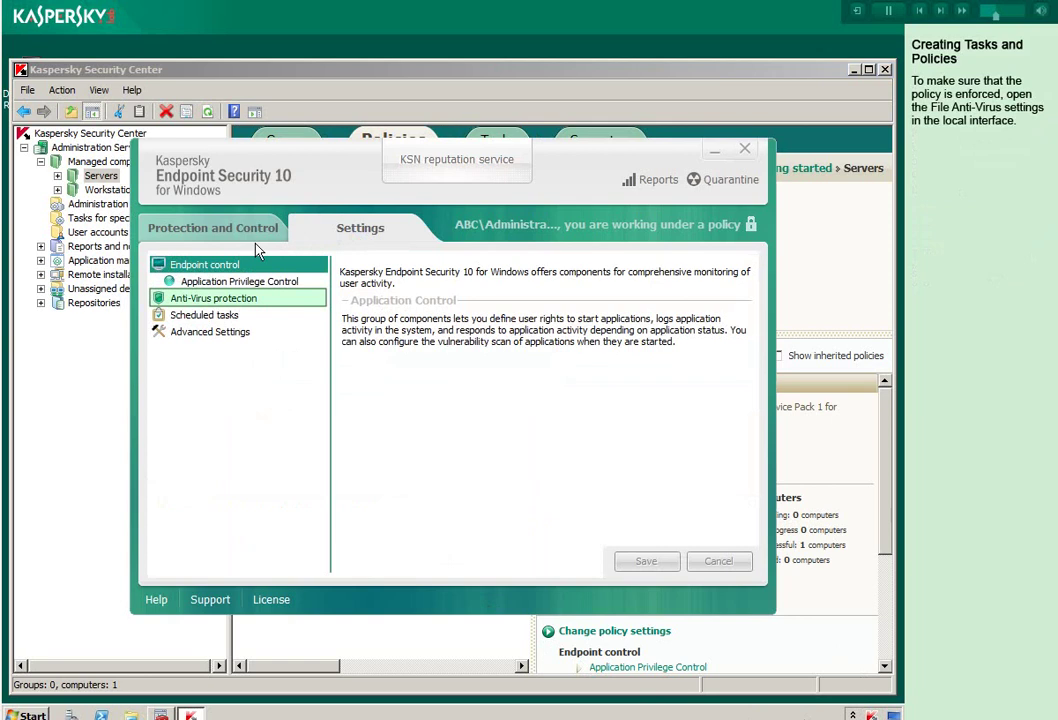
pyautogui.click(209, 299)
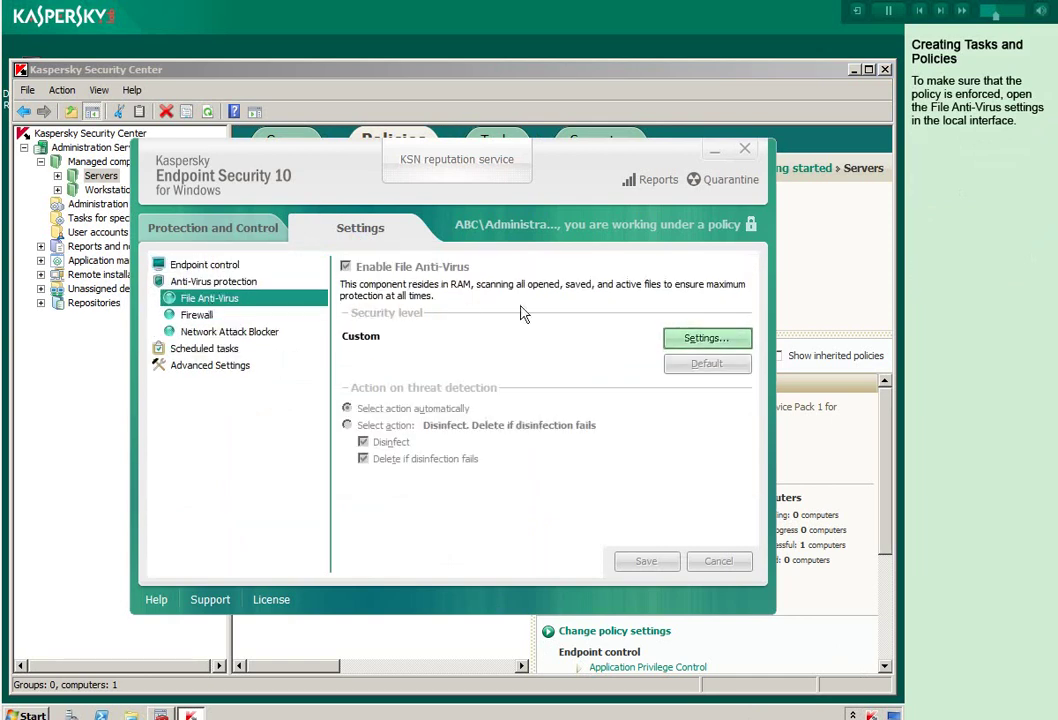
pyautogui.click(703, 340)
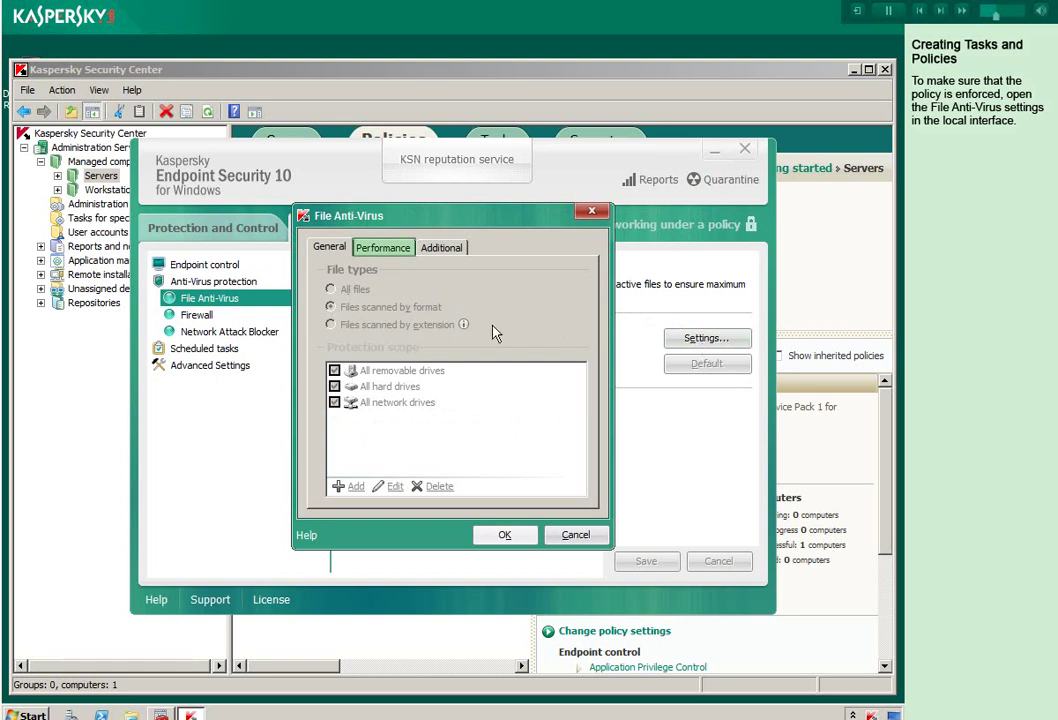
pyautogui.click(389, 250)
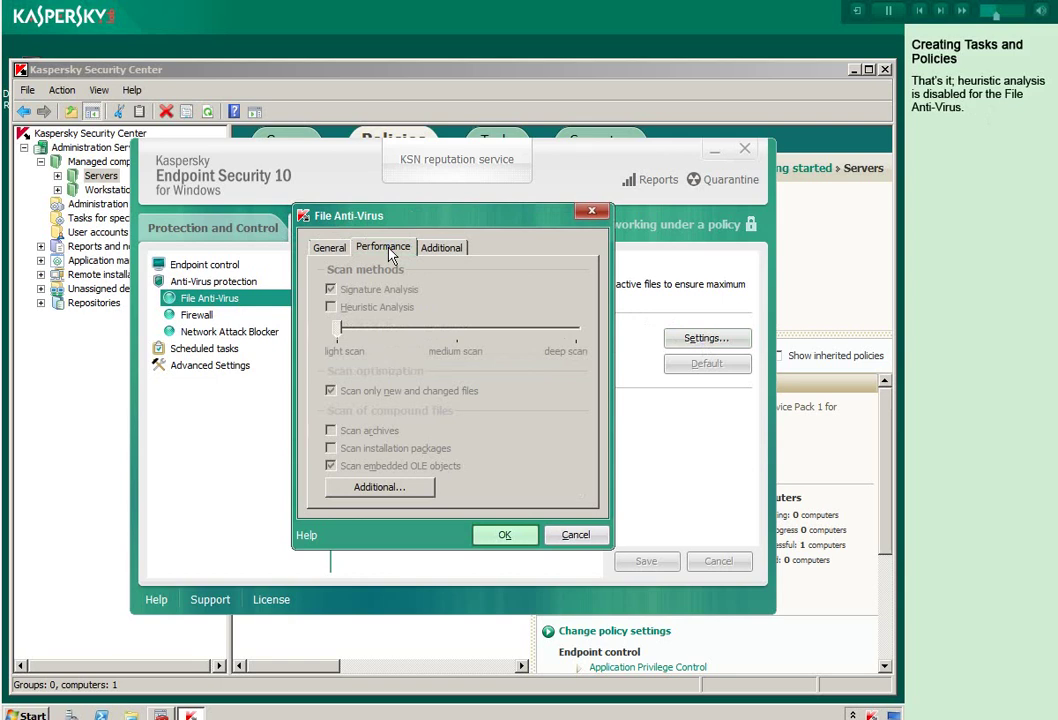
pyautogui.click(498, 536)
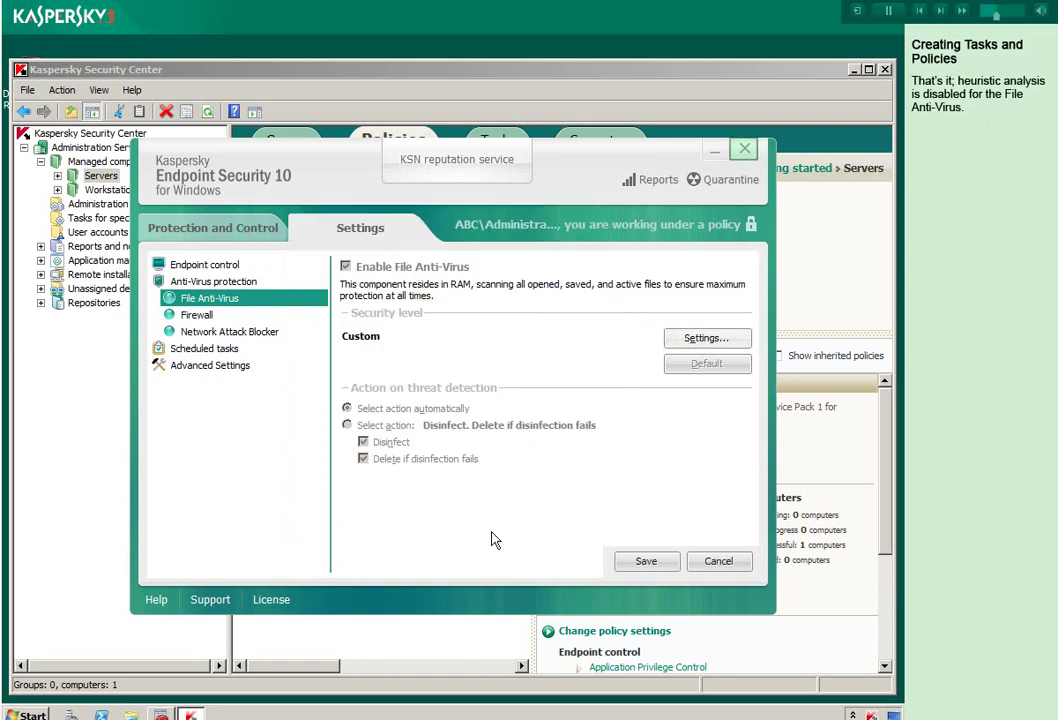
pyautogui.click(745, 151)
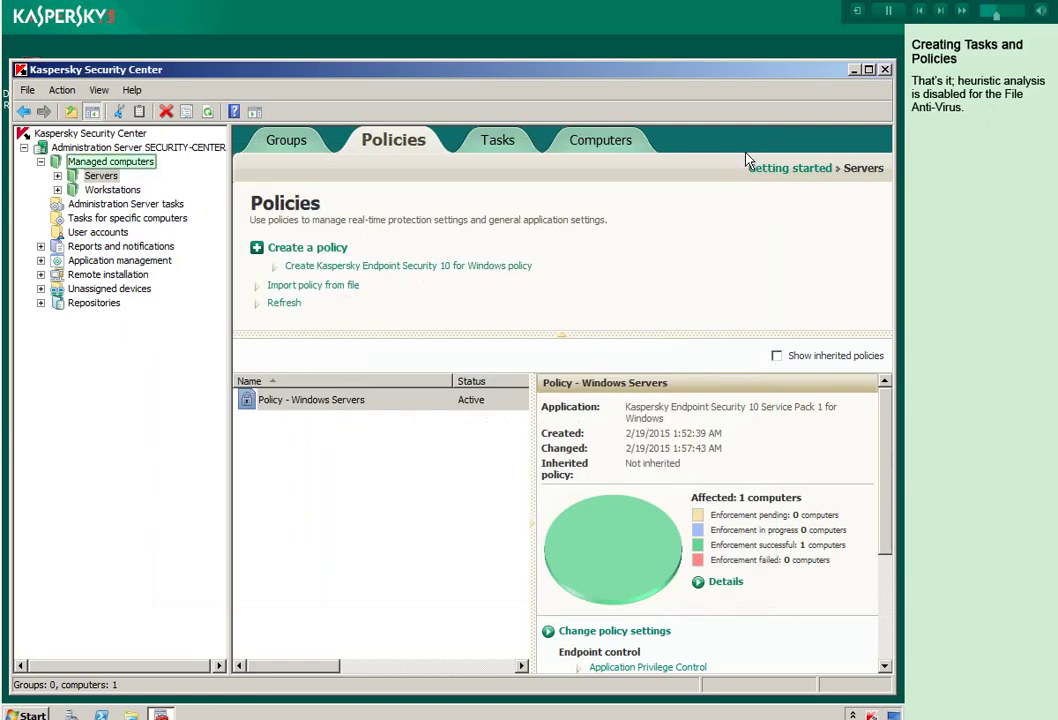
# Step: Copy the Virus Scan group task from Managed computers into the Servers group
pyautogui.click(110, 162)
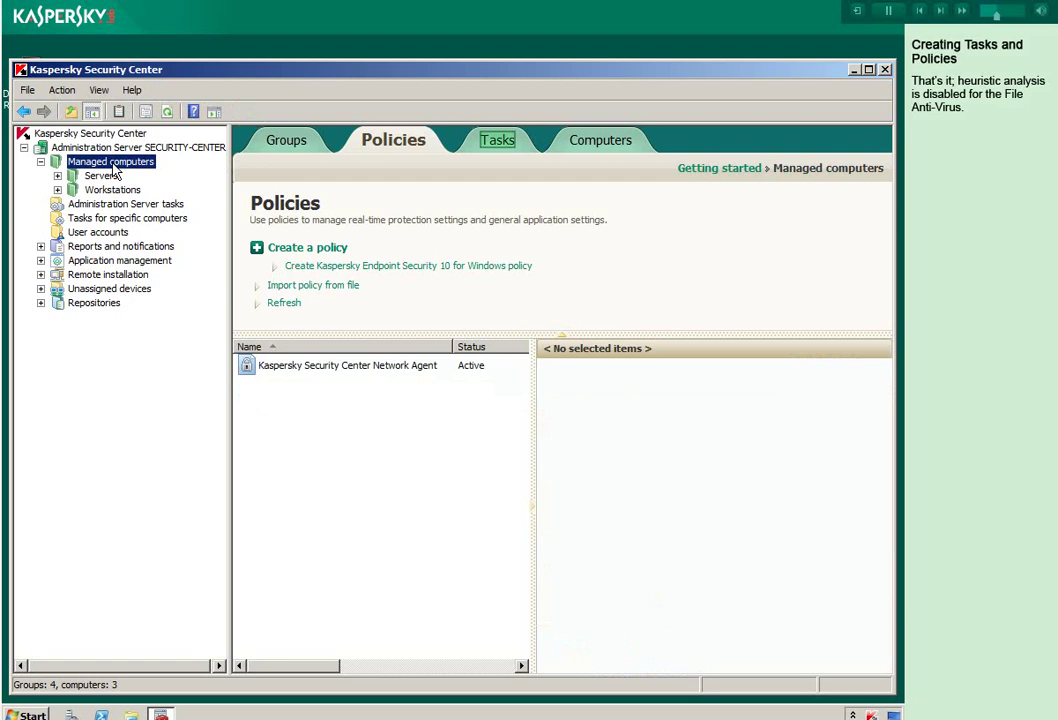
pyautogui.click(497, 141)
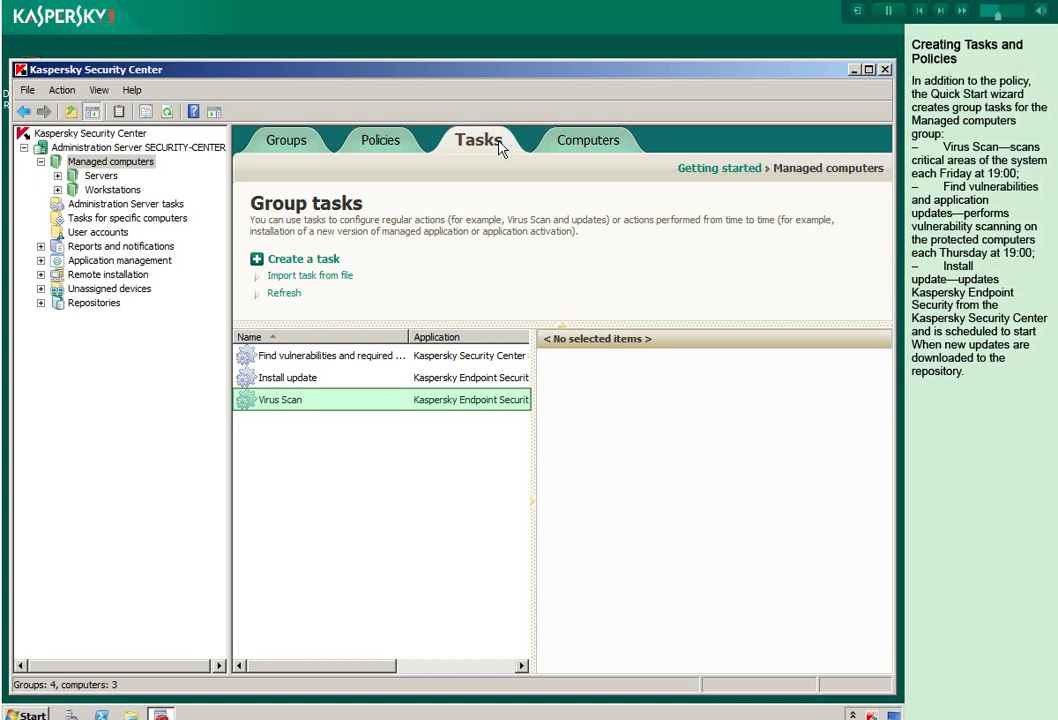
pyautogui.rightClick(284, 408)
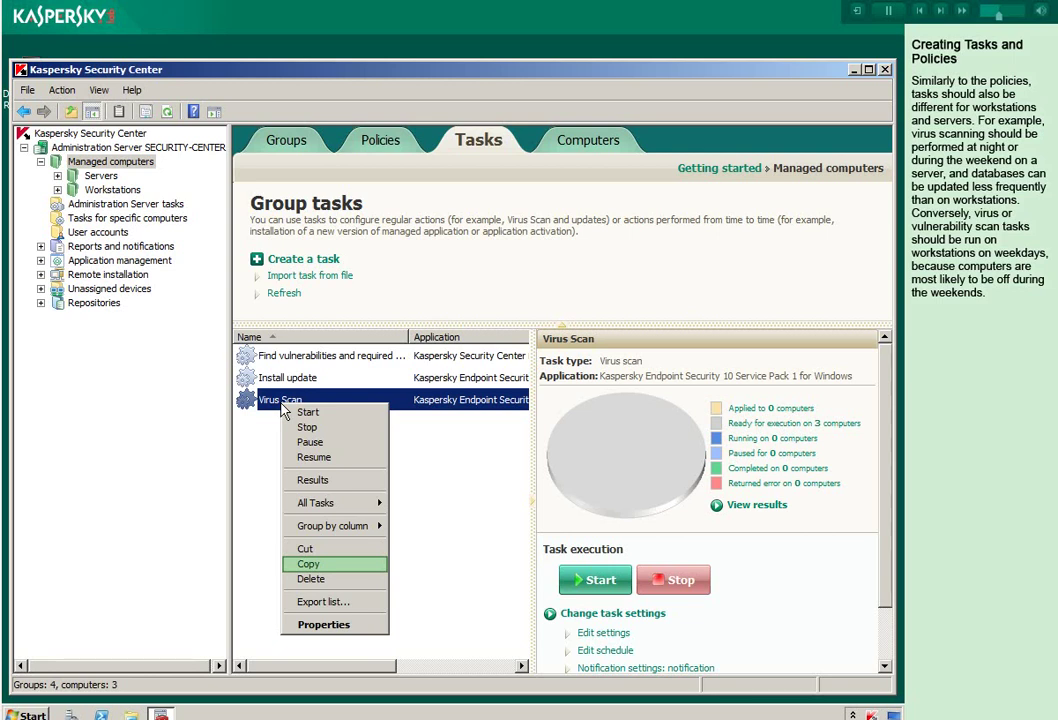
pyautogui.click(313, 566)
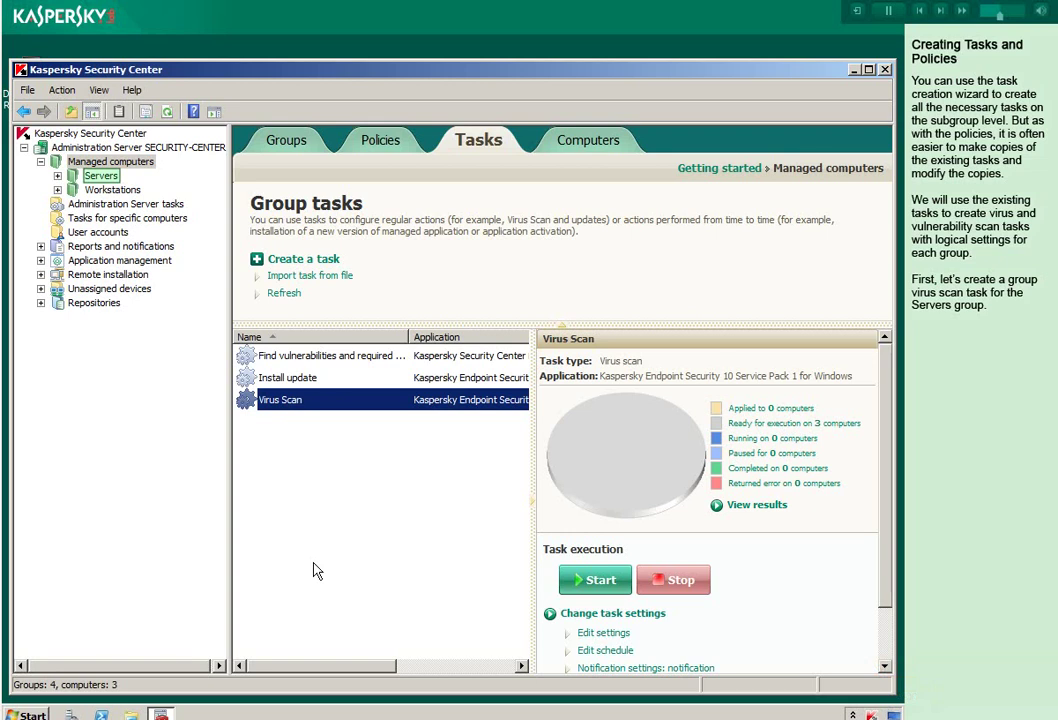
pyautogui.click(101, 177)
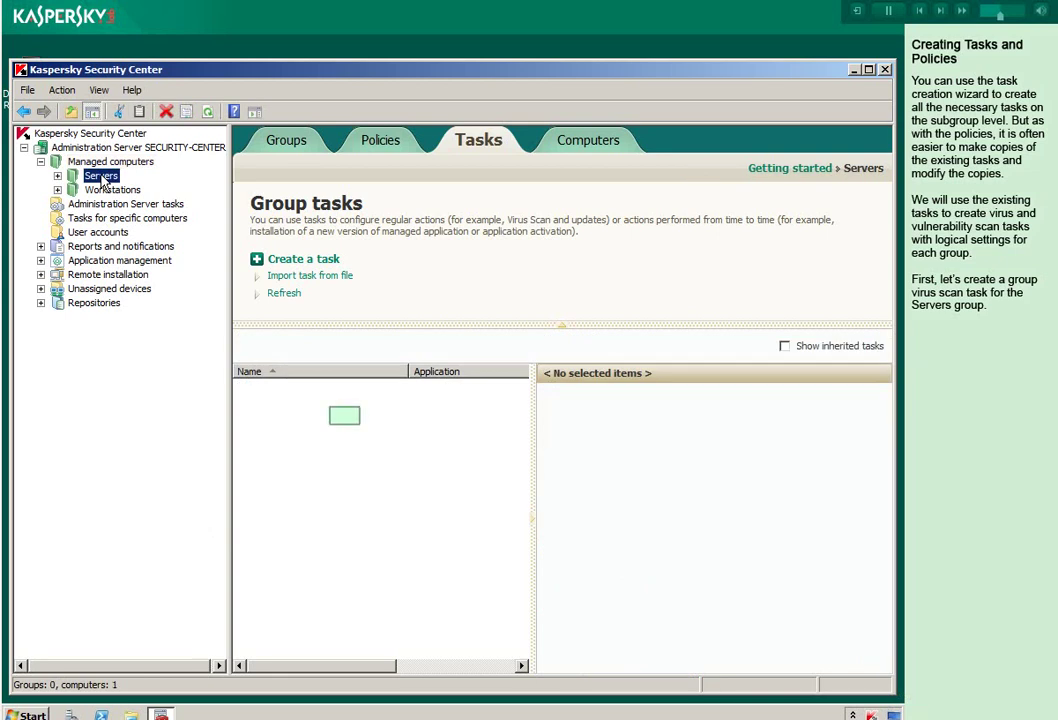
pyautogui.rightClick(346, 422)
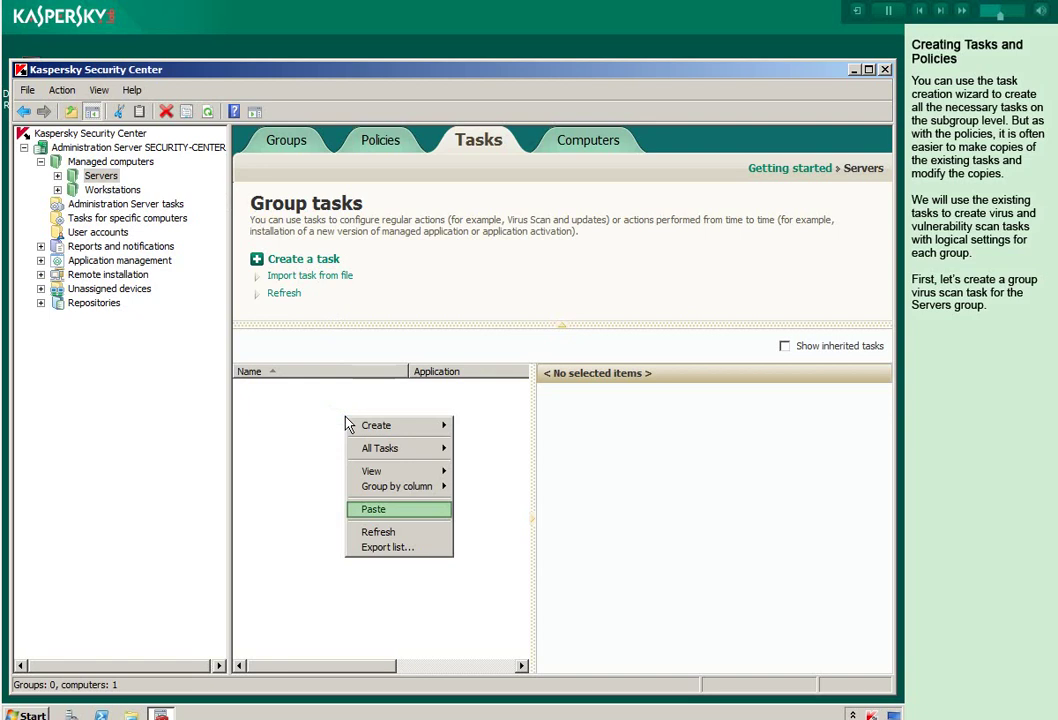
pyautogui.click(372, 509)
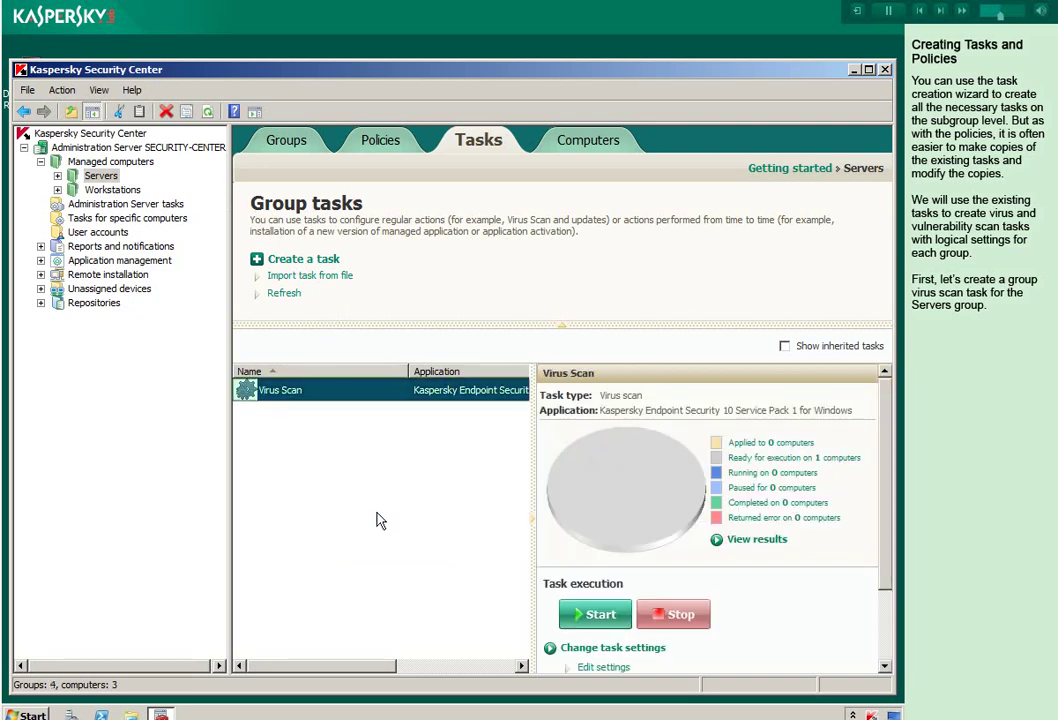
# Step: Rename the copied task in the Servers group as "Virus Scan - Windows Servers" in its properties
pyautogui.click(321, 393)
pyautogui.rightClick(321, 397)
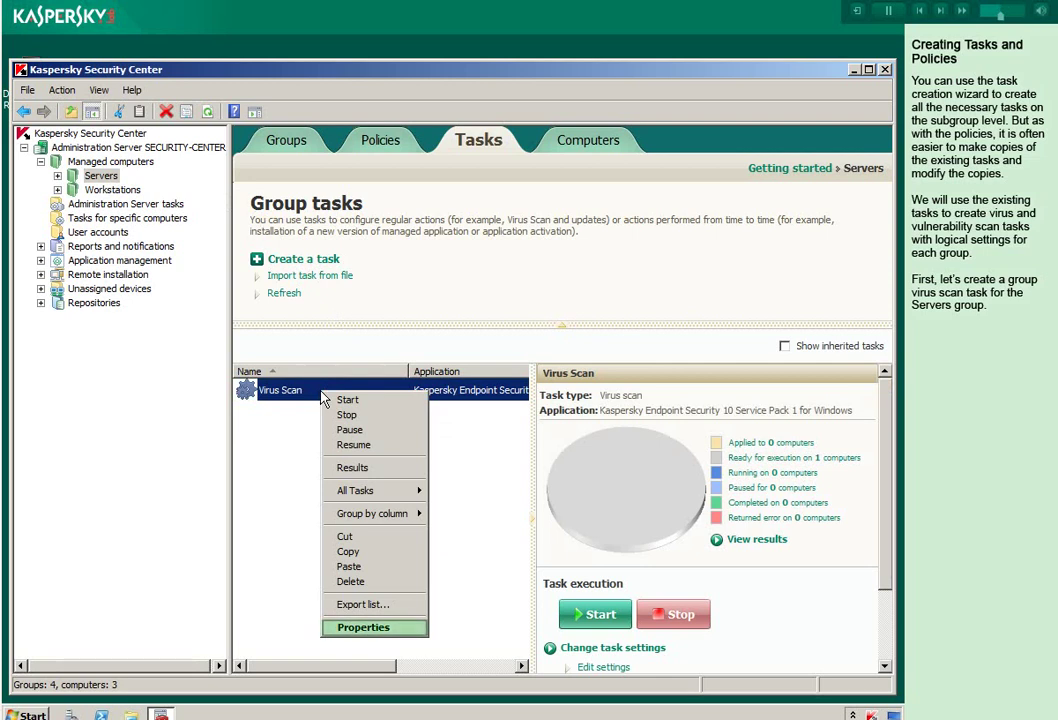
pyautogui.click(352, 628)
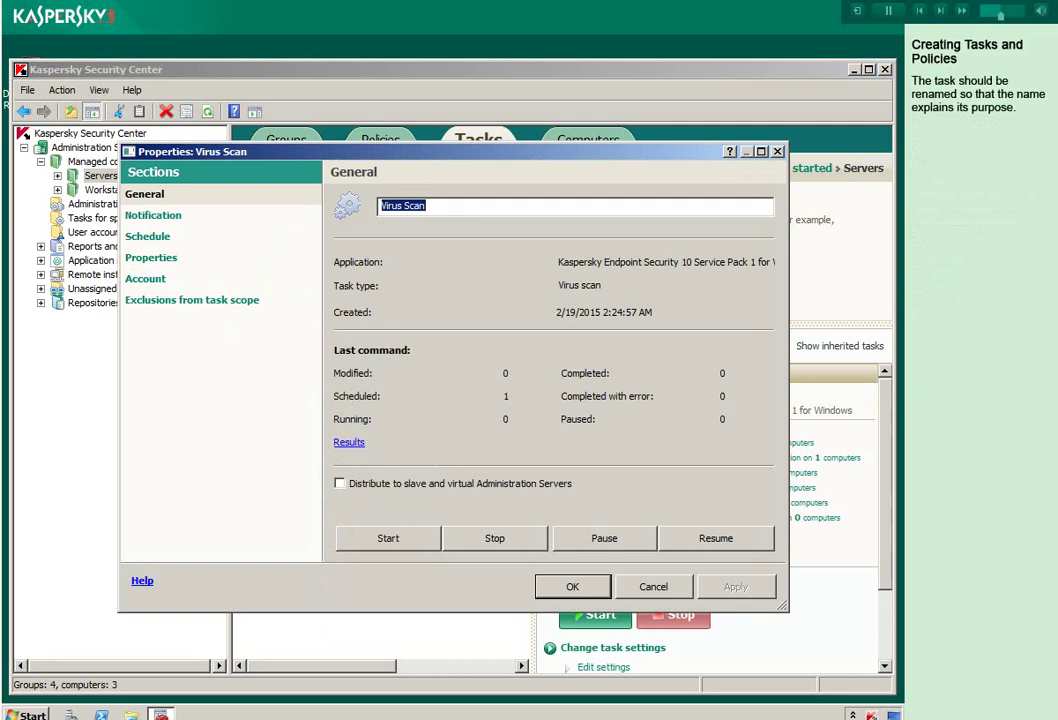
pyautogui.press('End')
pyautogui.write('- Windows Servers')
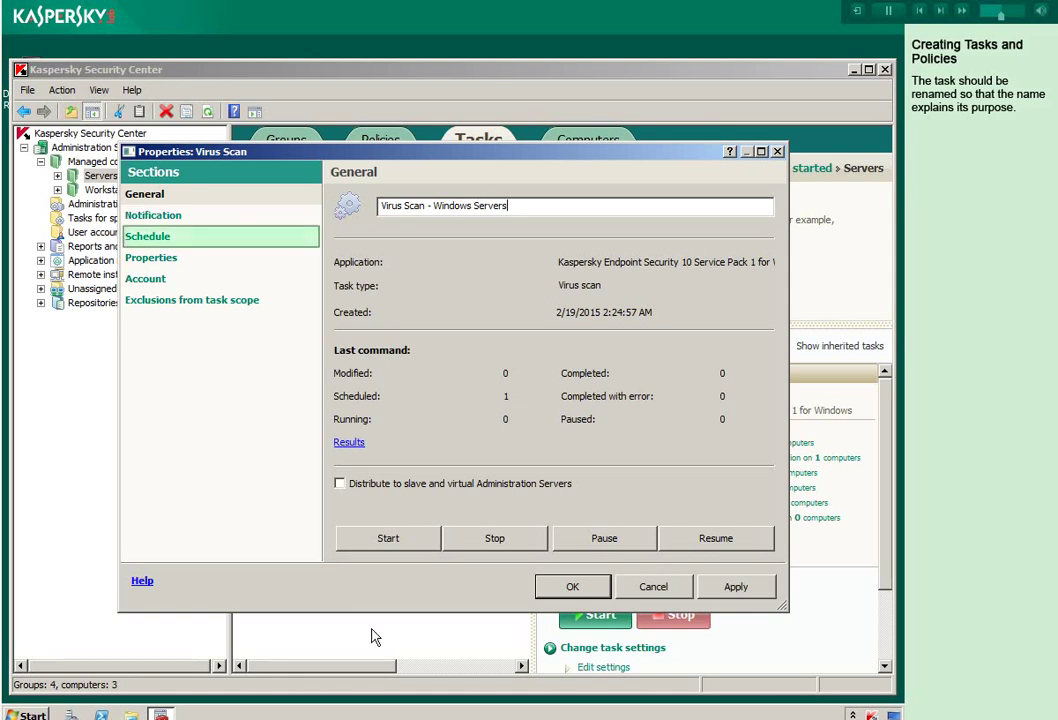
# Step: Schedule the servers' weekly virus scan task to start on Saturday at 2:00:00 AM
pyautogui.click(148, 242)
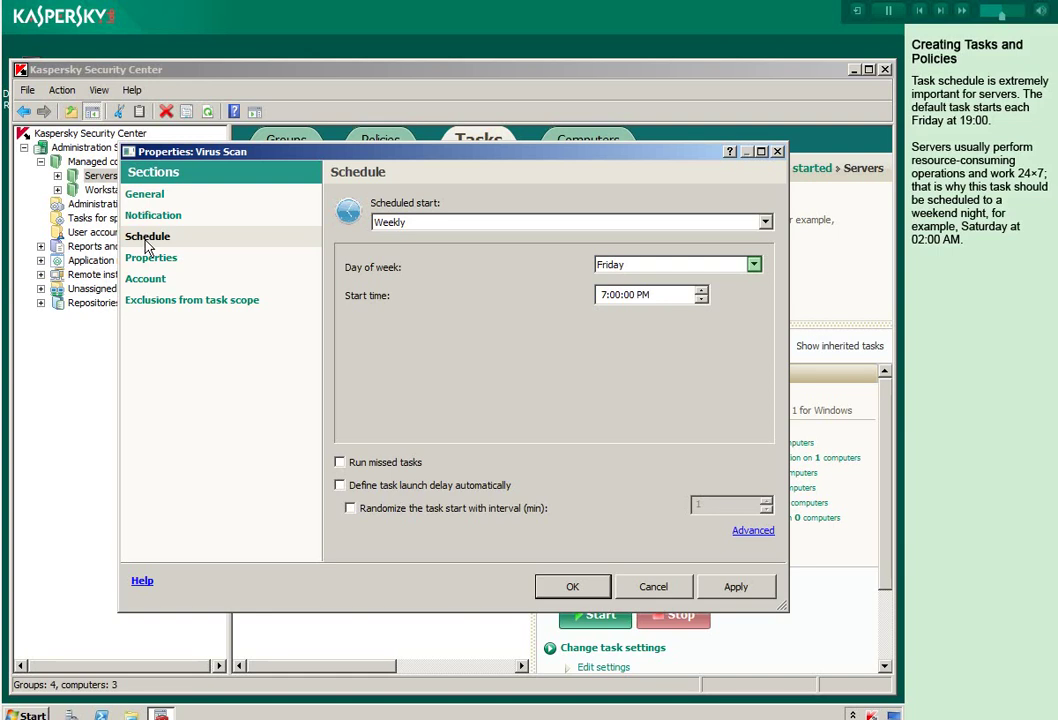
pyautogui.click(754, 265)
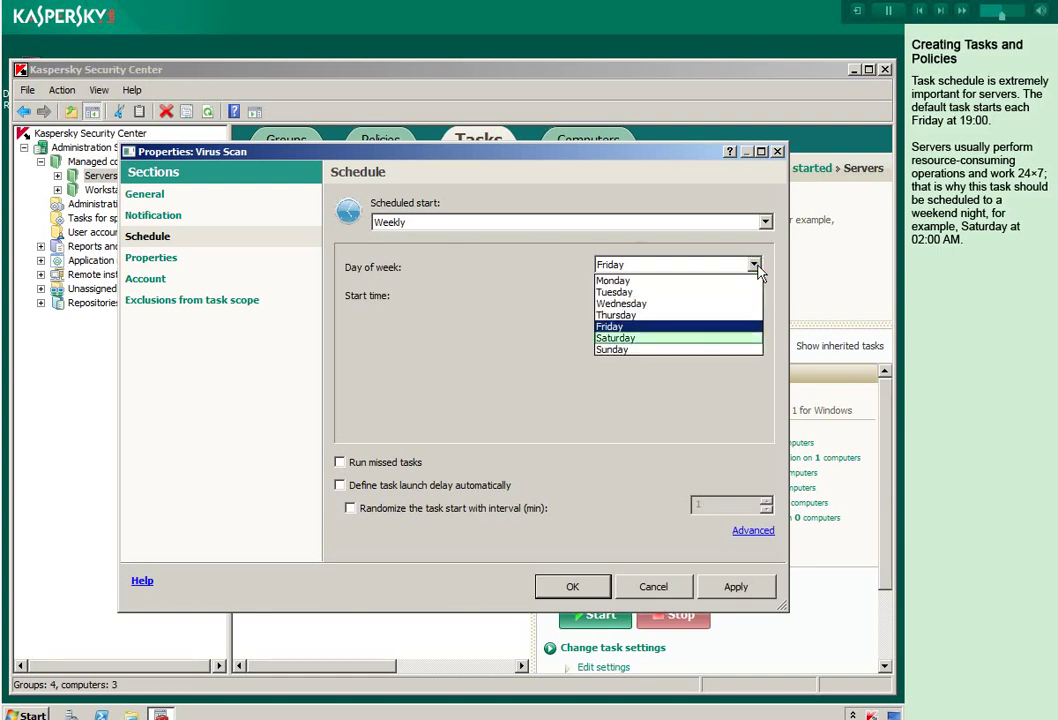
pyautogui.click(655, 339)
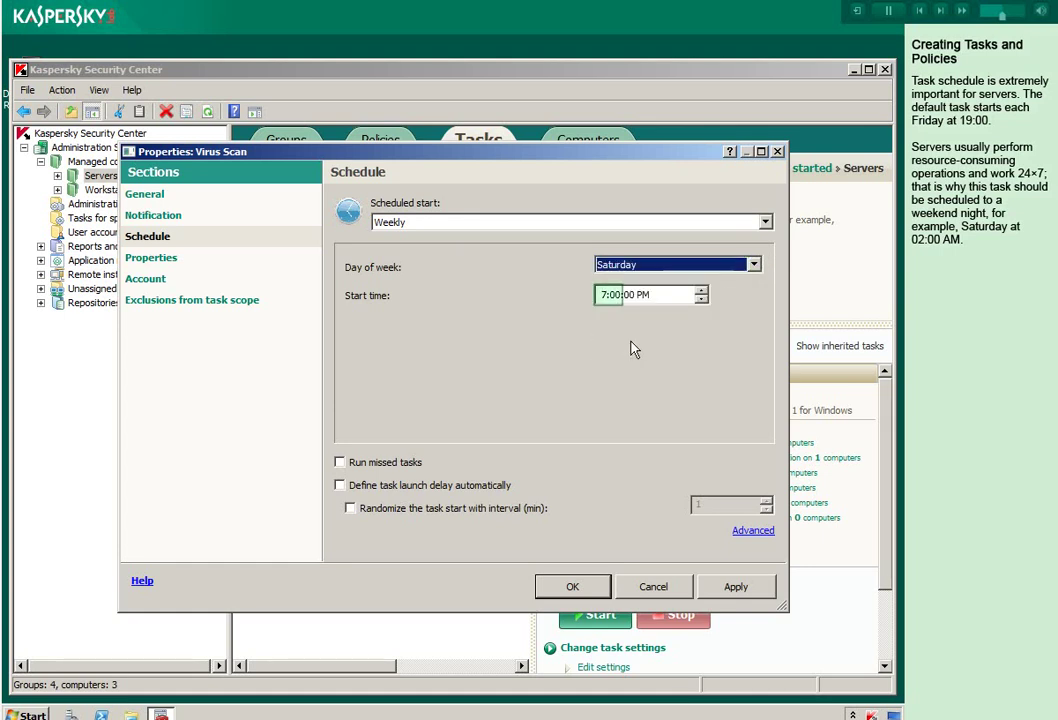
pyautogui.click(603, 294)
pyautogui.write('2')
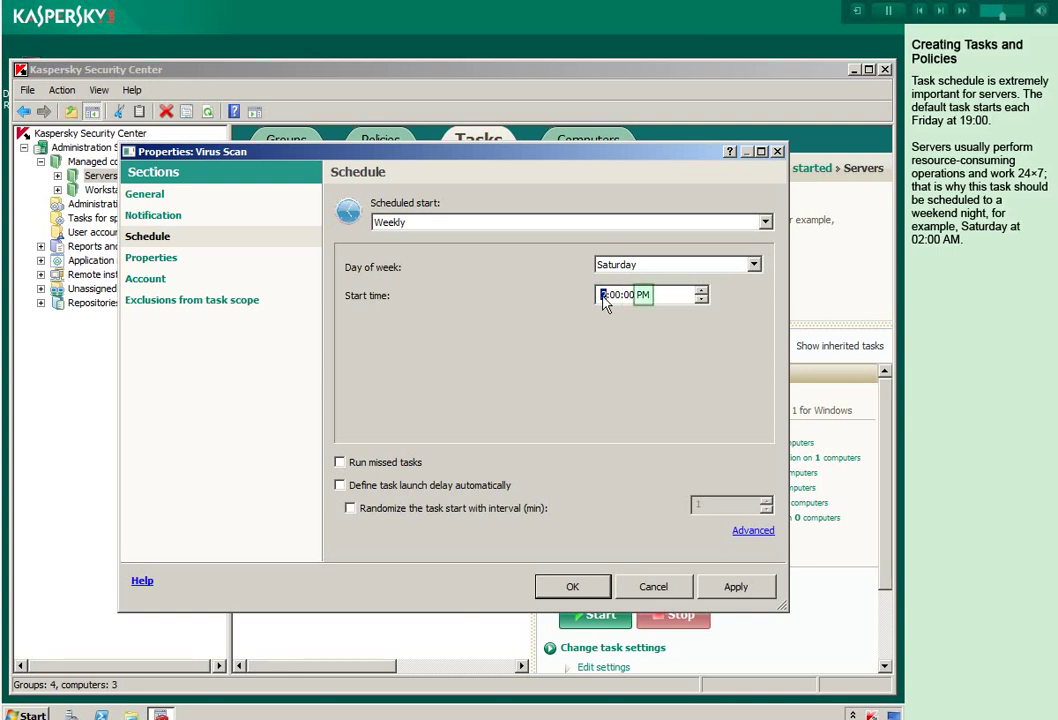
pyautogui.click(644, 294)
pyautogui.write('a')
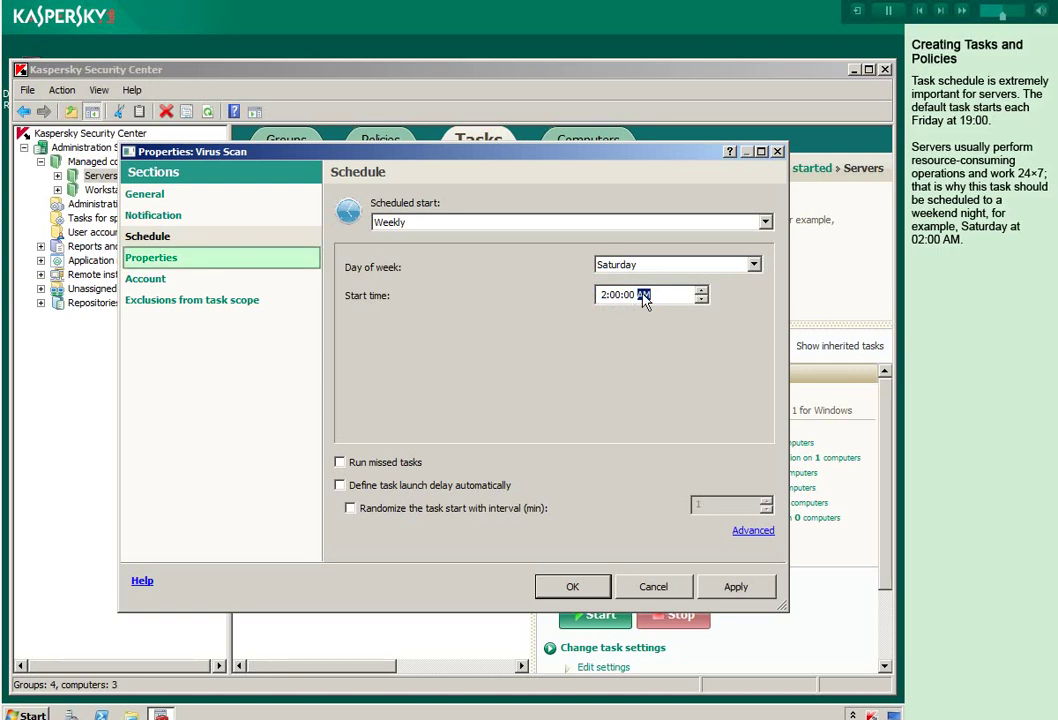
# Step: Exclude System Memory, Startup Objects and all the %systemroot% folders from the scan scope of the servers' virus scan task
pyautogui.click(150, 258)
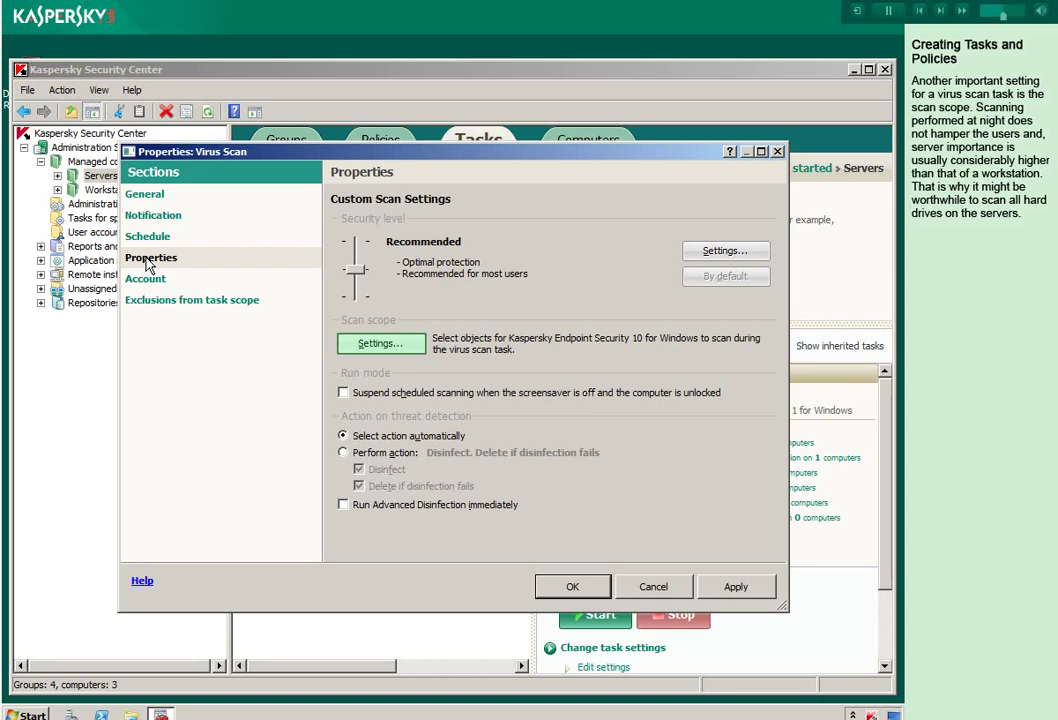
pyautogui.click(400, 346)
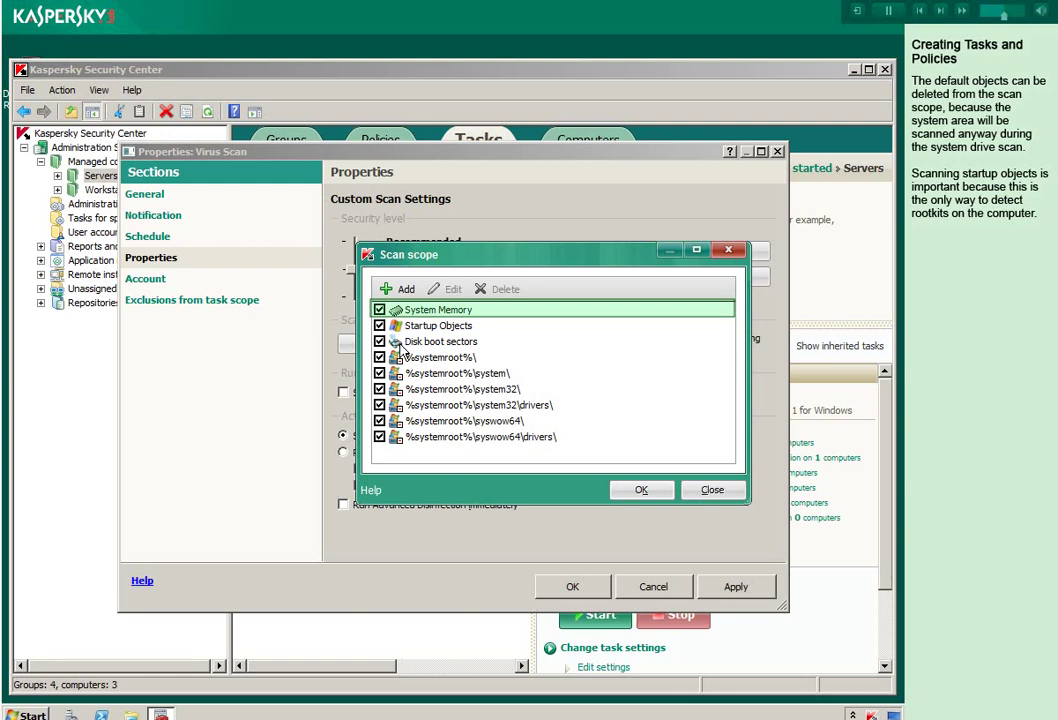
pyautogui.click(505, 312)
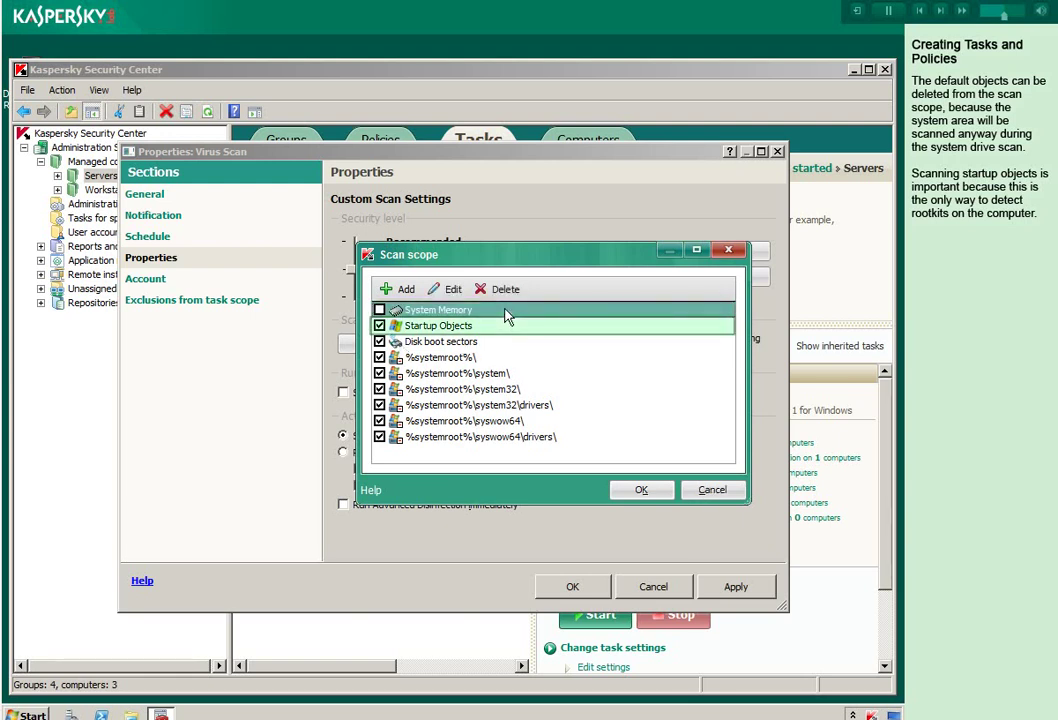
pyautogui.click(380, 324)
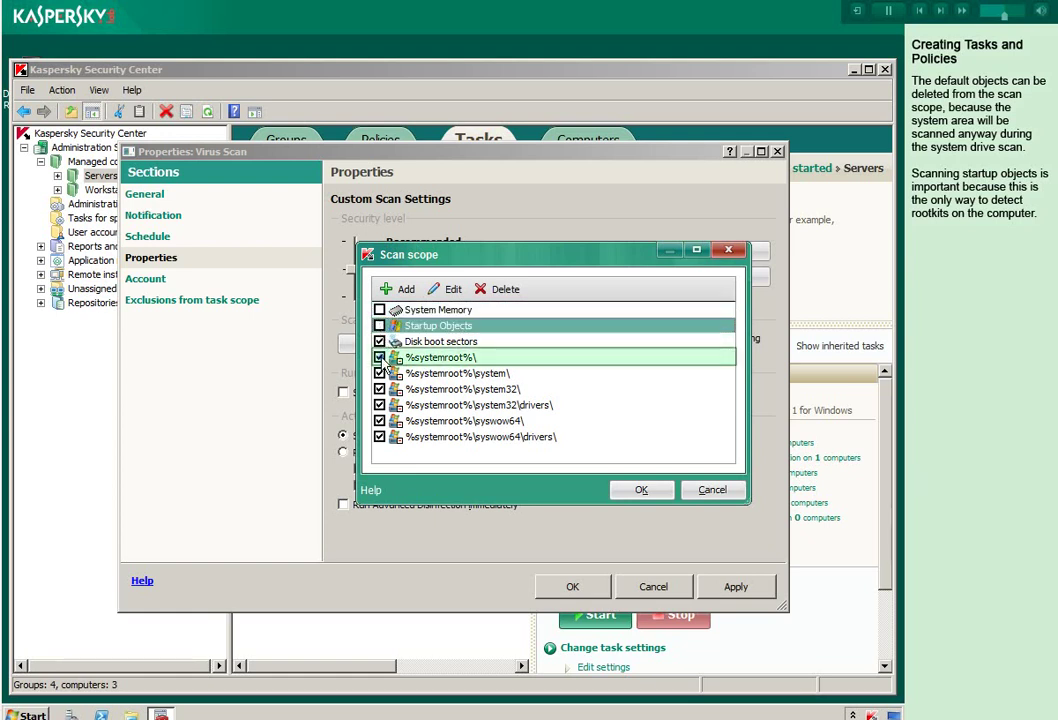
pyautogui.click(380, 357)
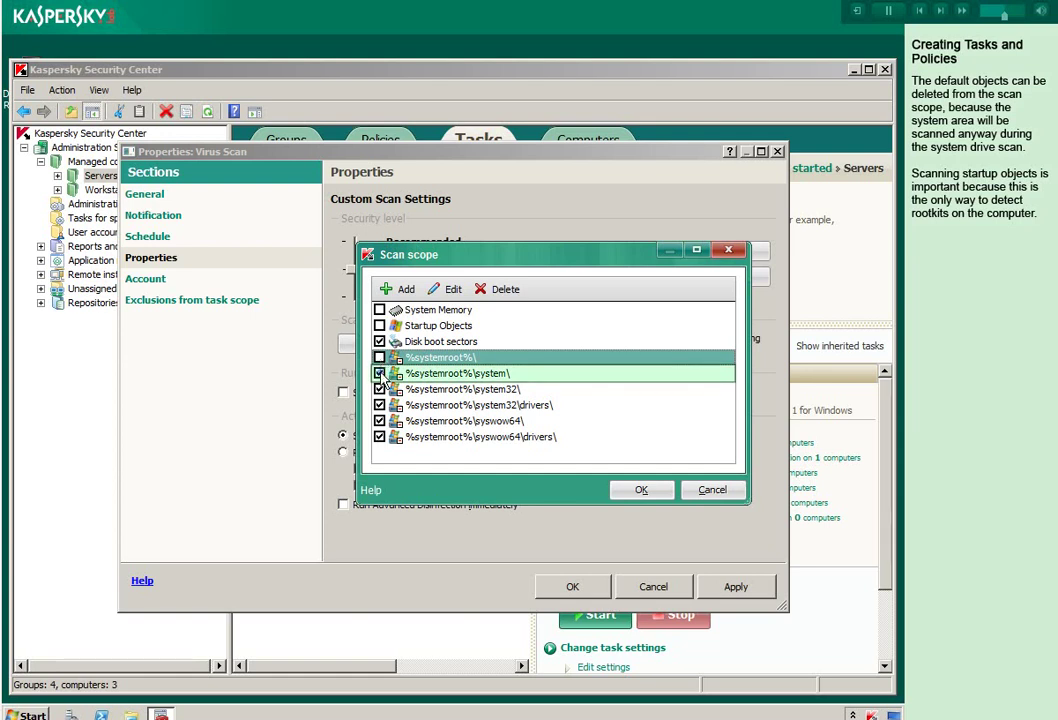
pyautogui.click(380, 373)
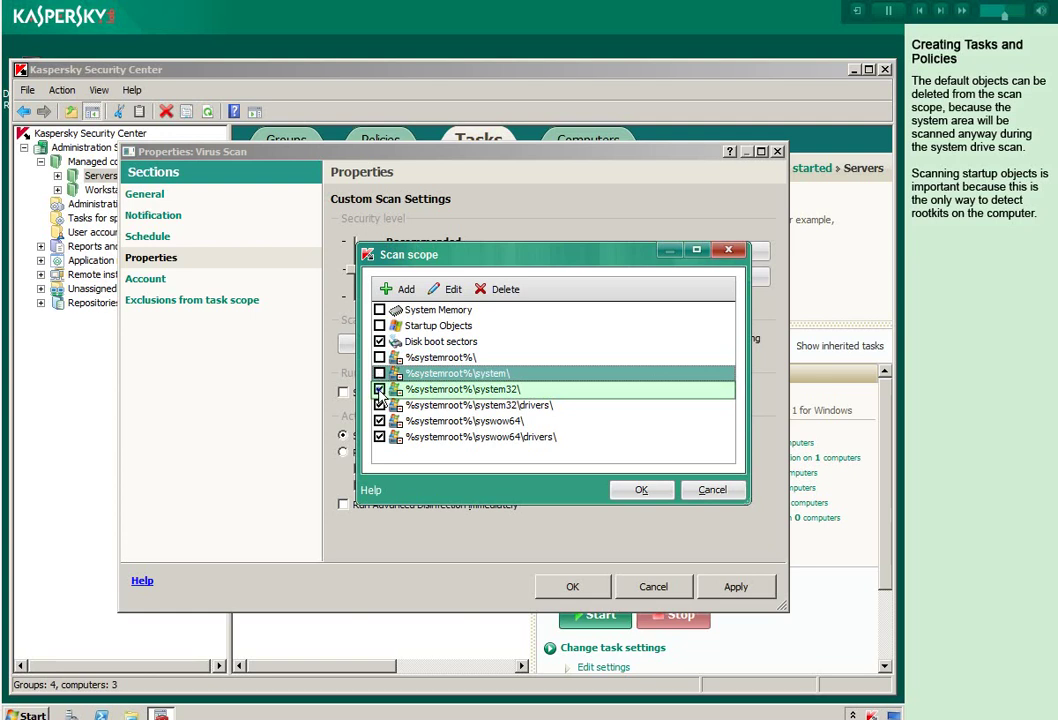
pyautogui.click(380, 389)
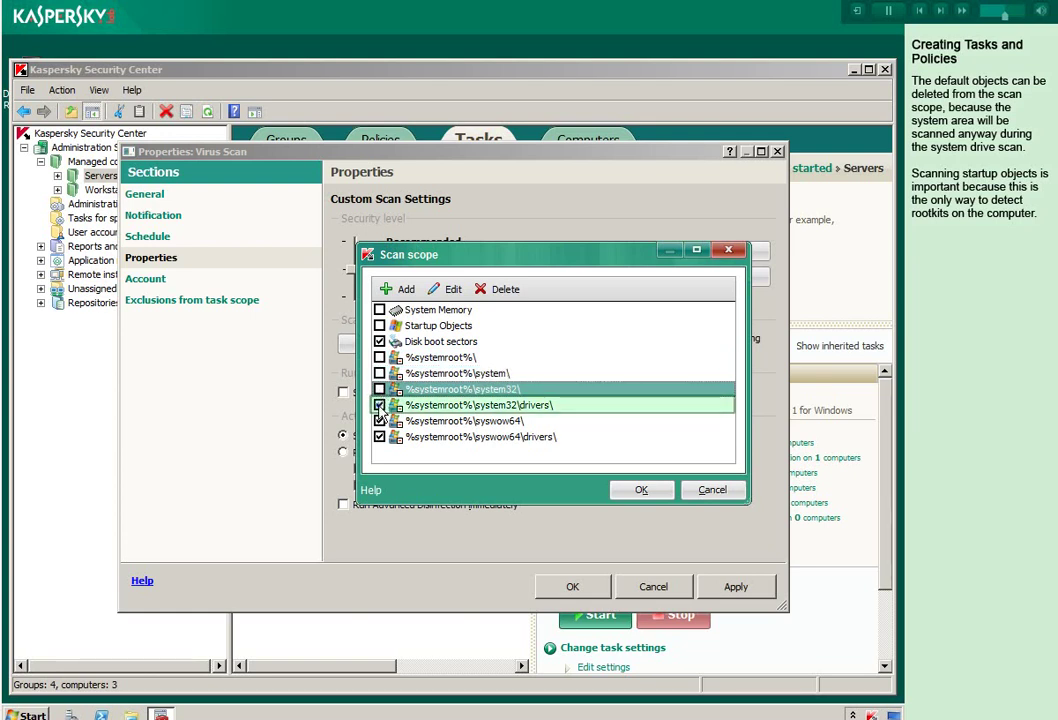
pyautogui.click(380, 405)
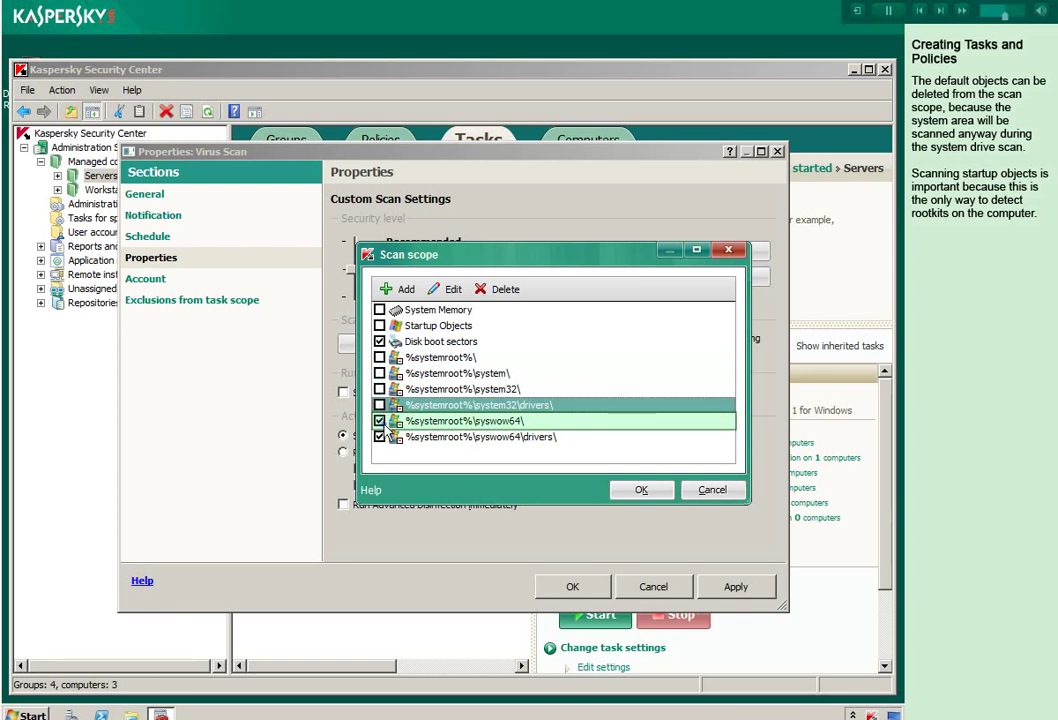
pyautogui.click(380, 421)
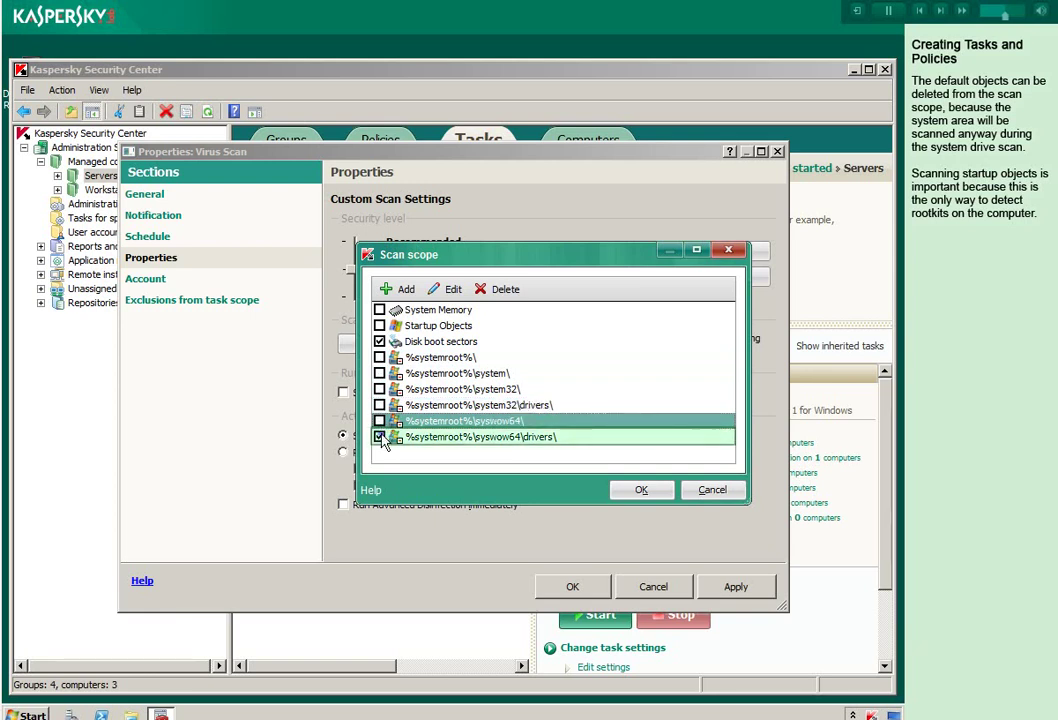
pyautogui.click(380, 437)
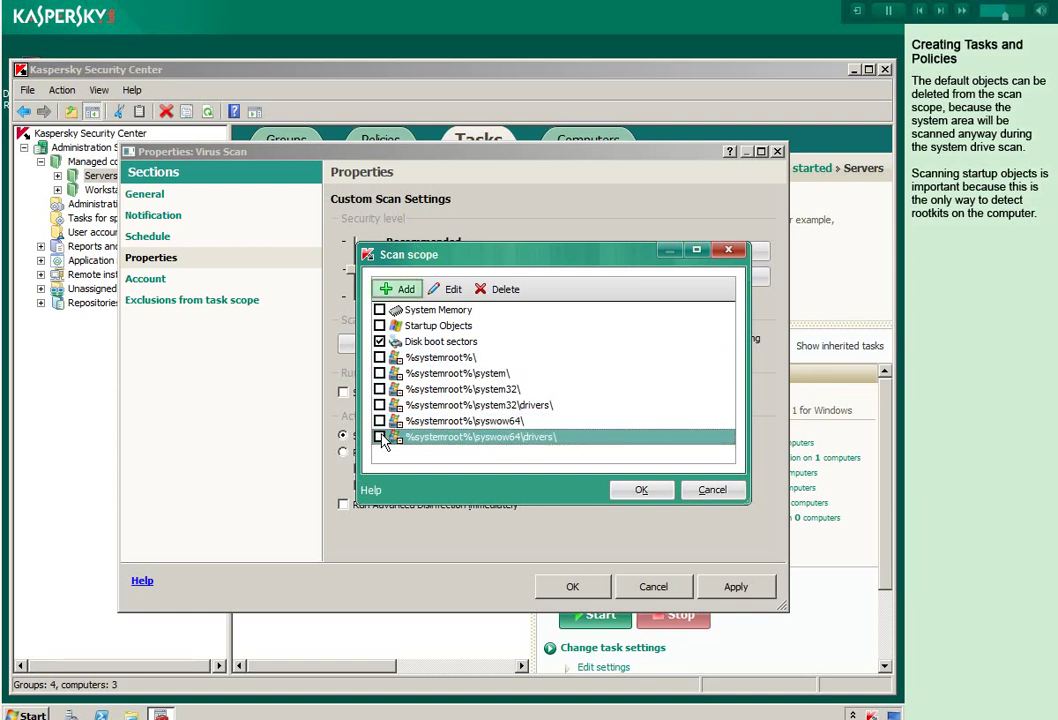
# Step: Add All hard drives to the scan scope of the servers' virus scan task and save the task properties
pyautogui.click(395, 290)
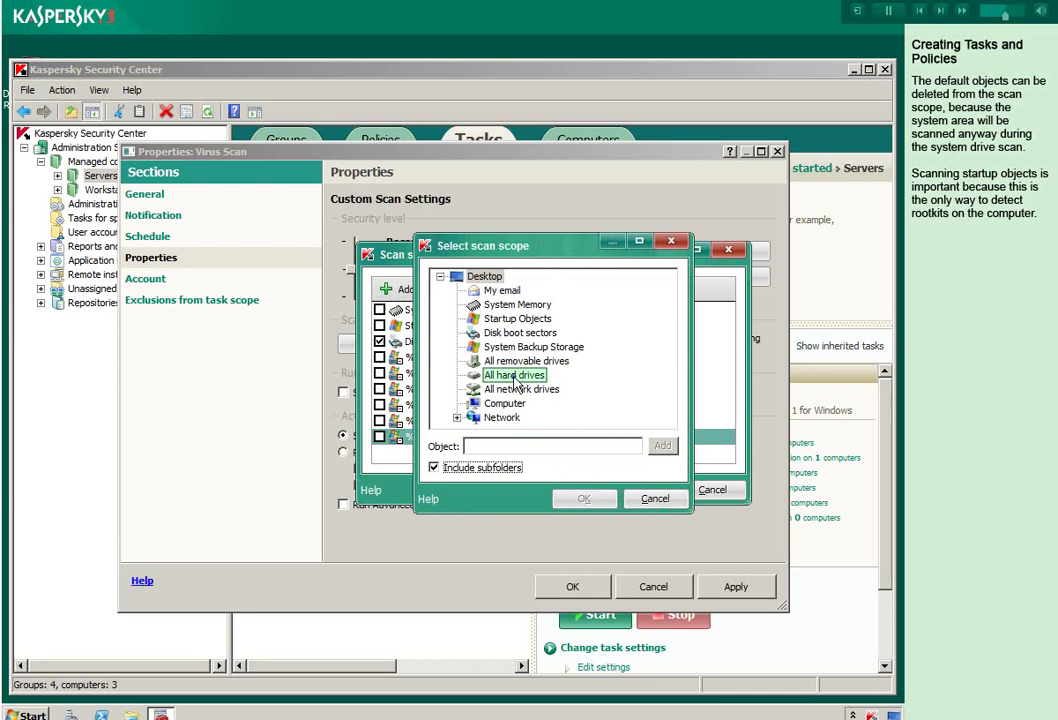
pyautogui.click(514, 376)
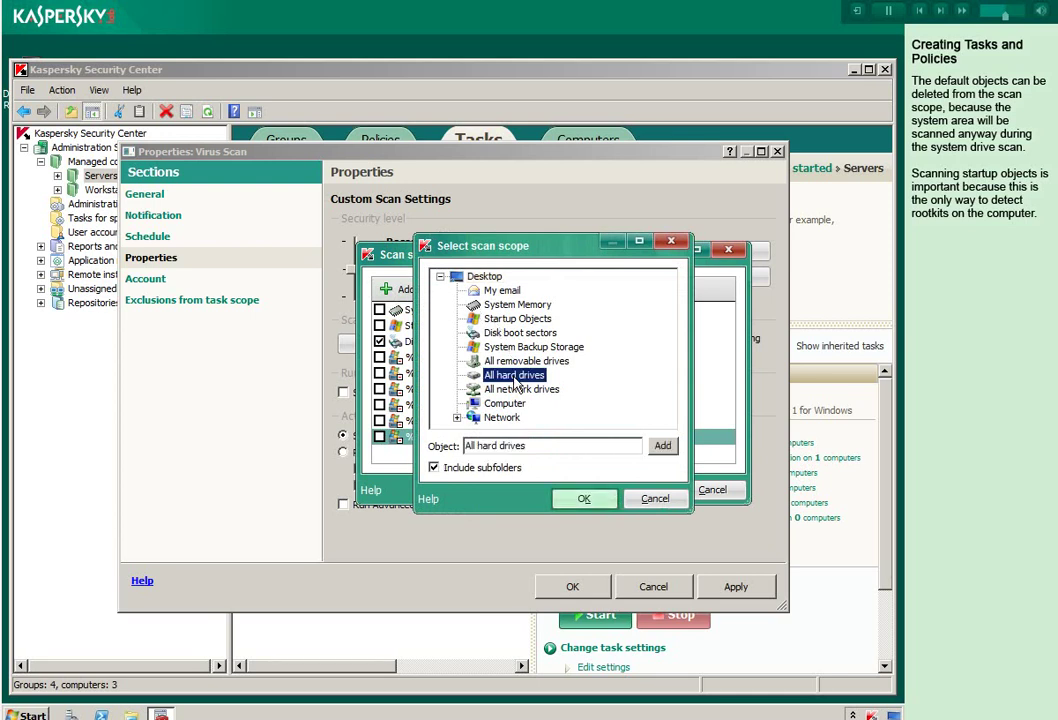
pyautogui.click(577, 498)
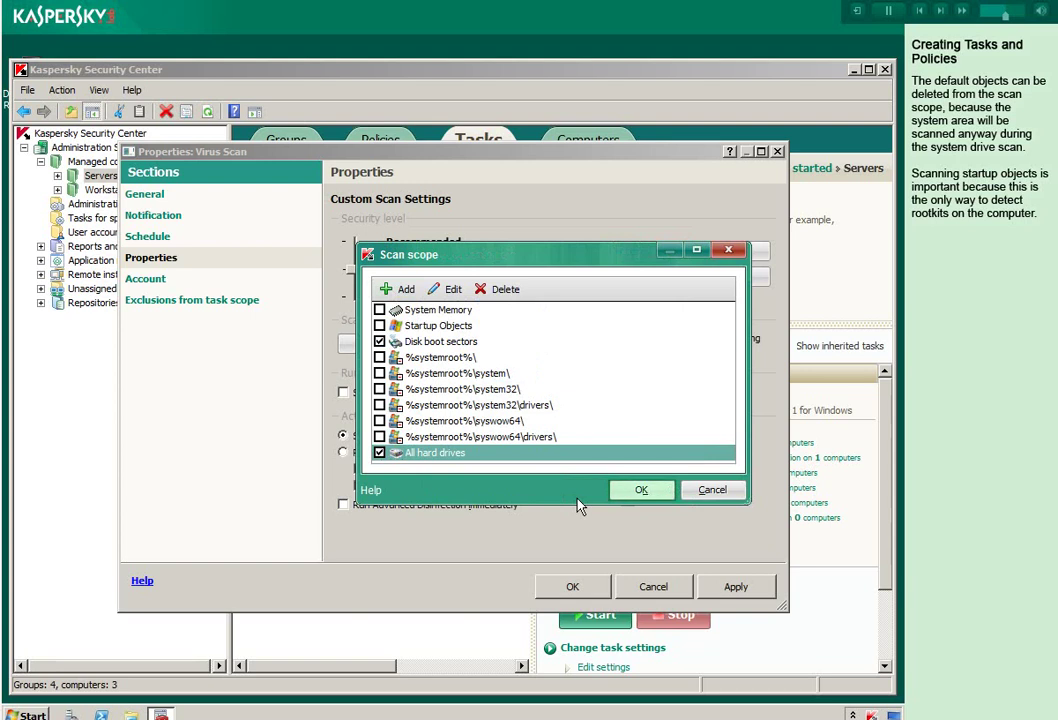
pyautogui.click(637, 490)
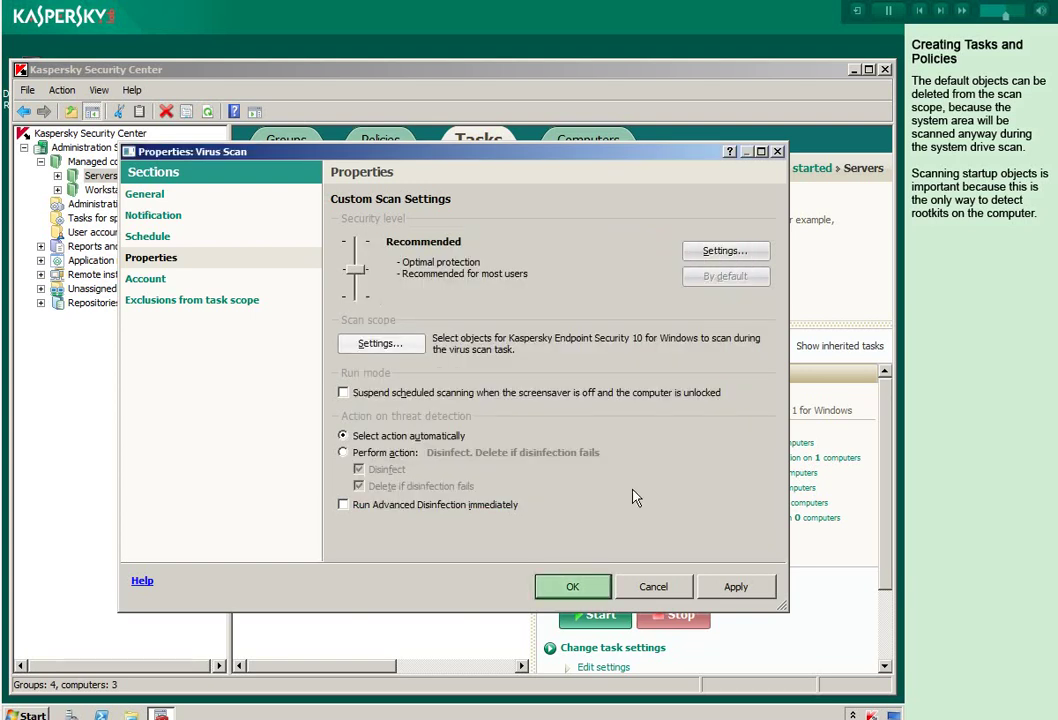
pyautogui.click(568, 586)
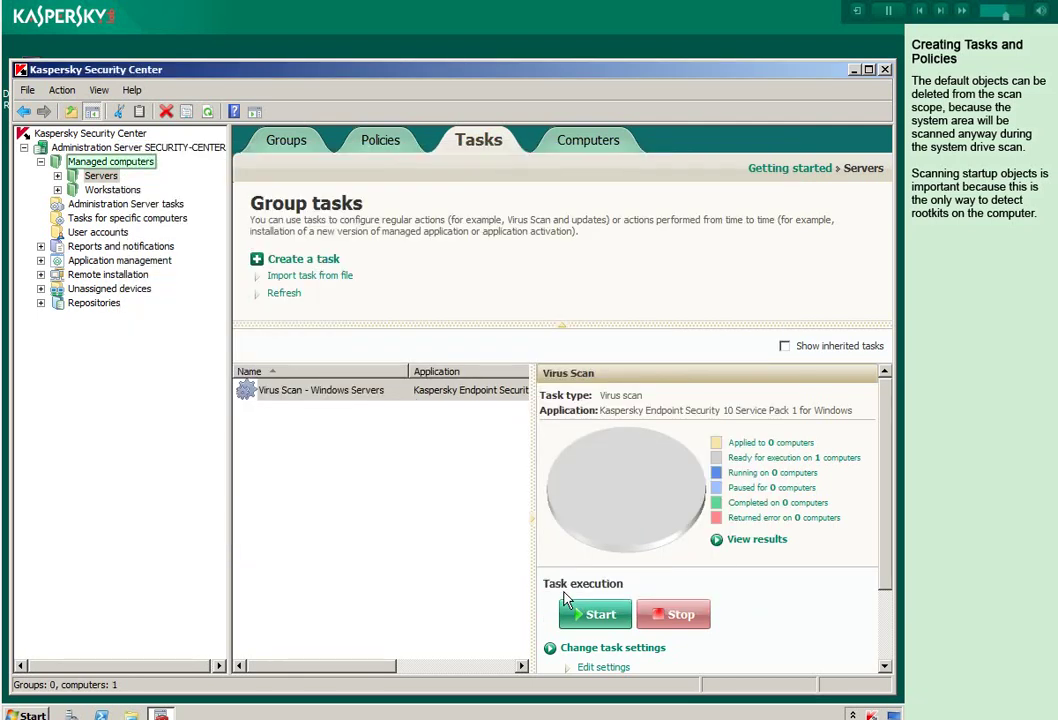
# Step: Copy the Virus Scan group task from Managed computers into the Workstations group
pyautogui.click(150, 165)
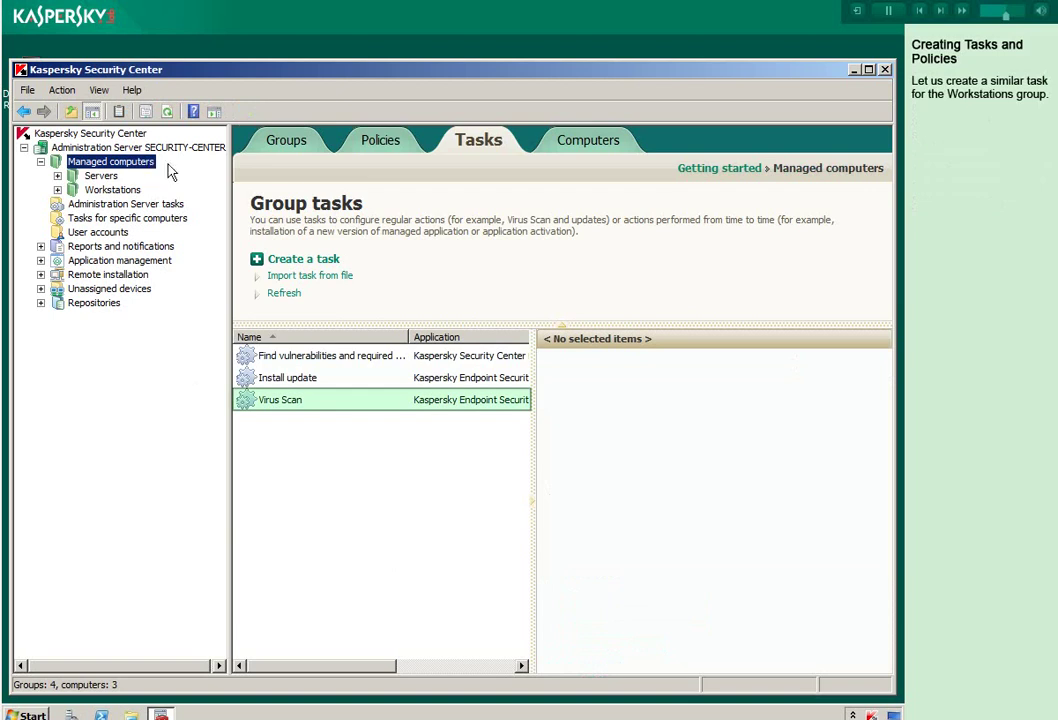
pyautogui.rightClick(298, 405)
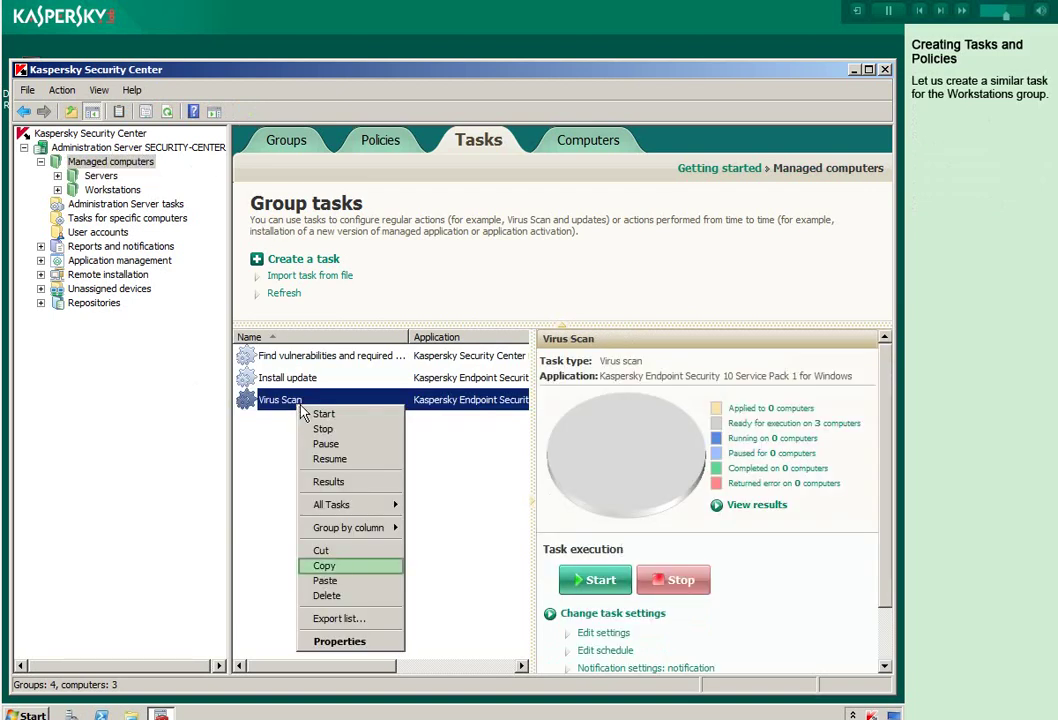
pyautogui.click(331, 566)
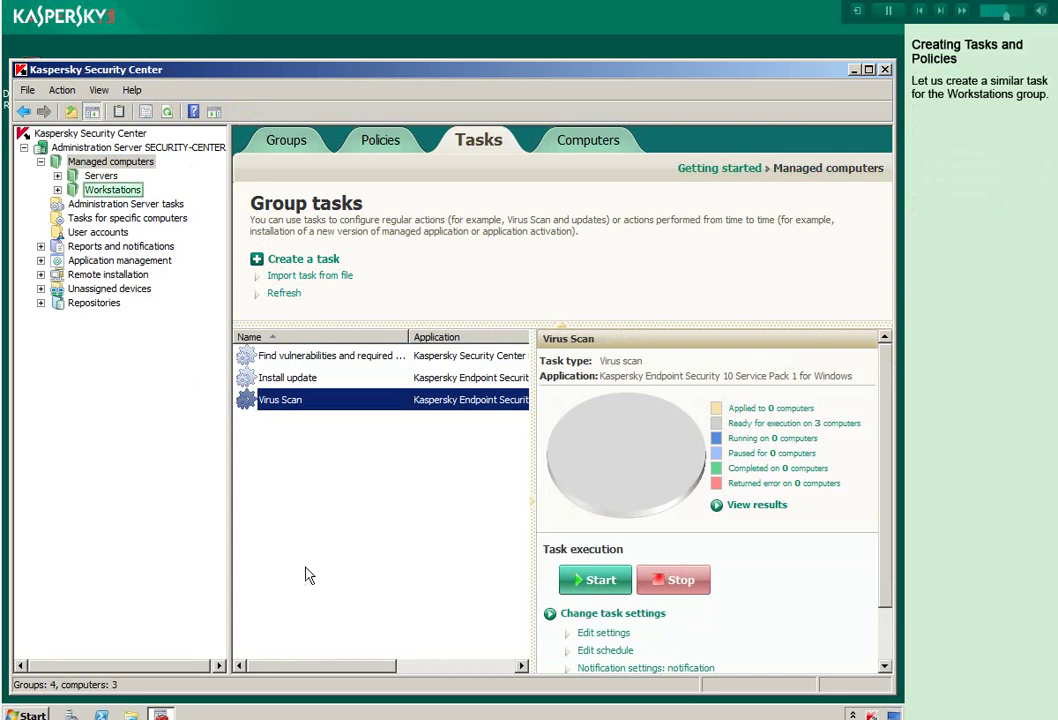
pyautogui.click(122, 194)
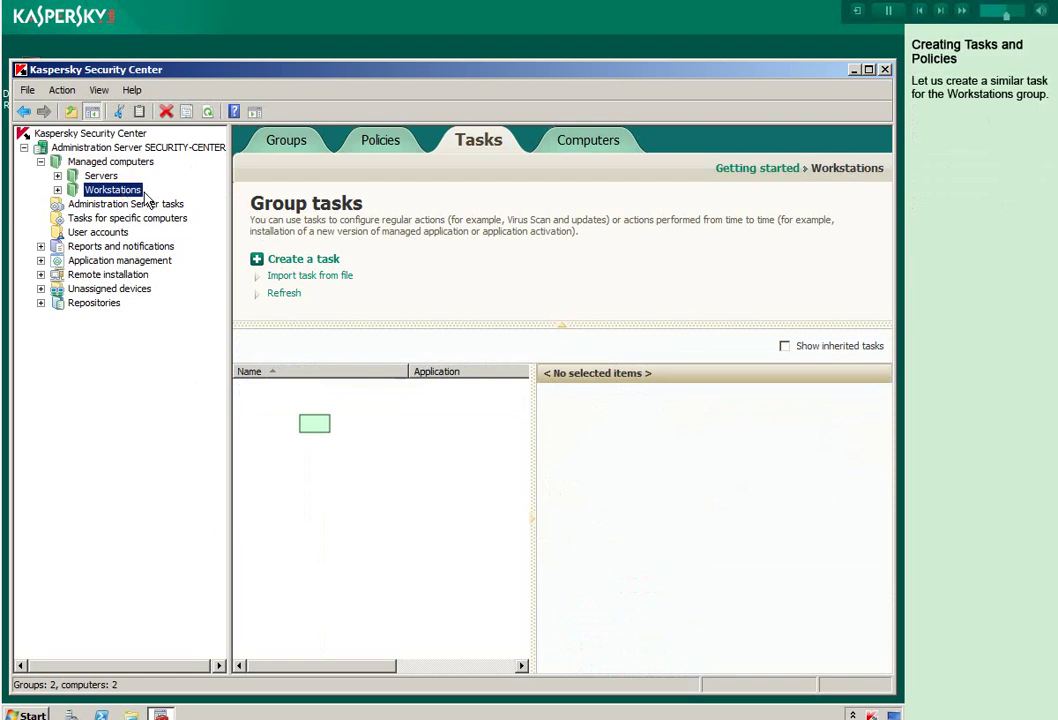
pyautogui.rightClick(317, 430)
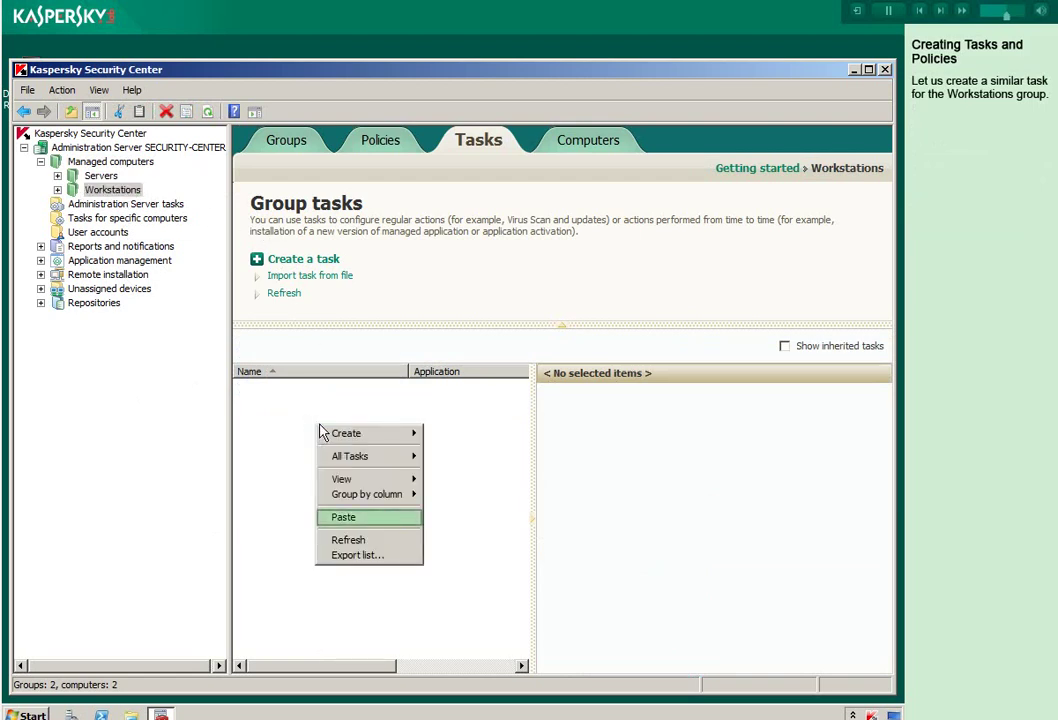
pyautogui.click(357, 520)
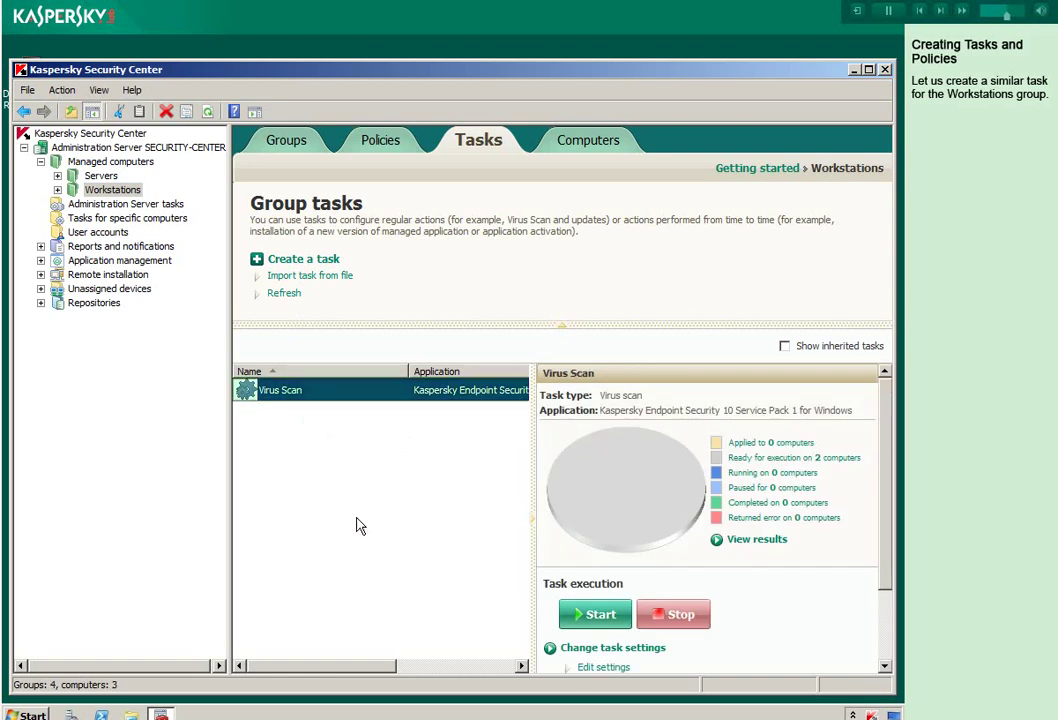
# Step: Rename the copied task in the Workstations group as "Virus Scan - Windows Workstations" in its properties
pyautogui.rightClick(357, 396)
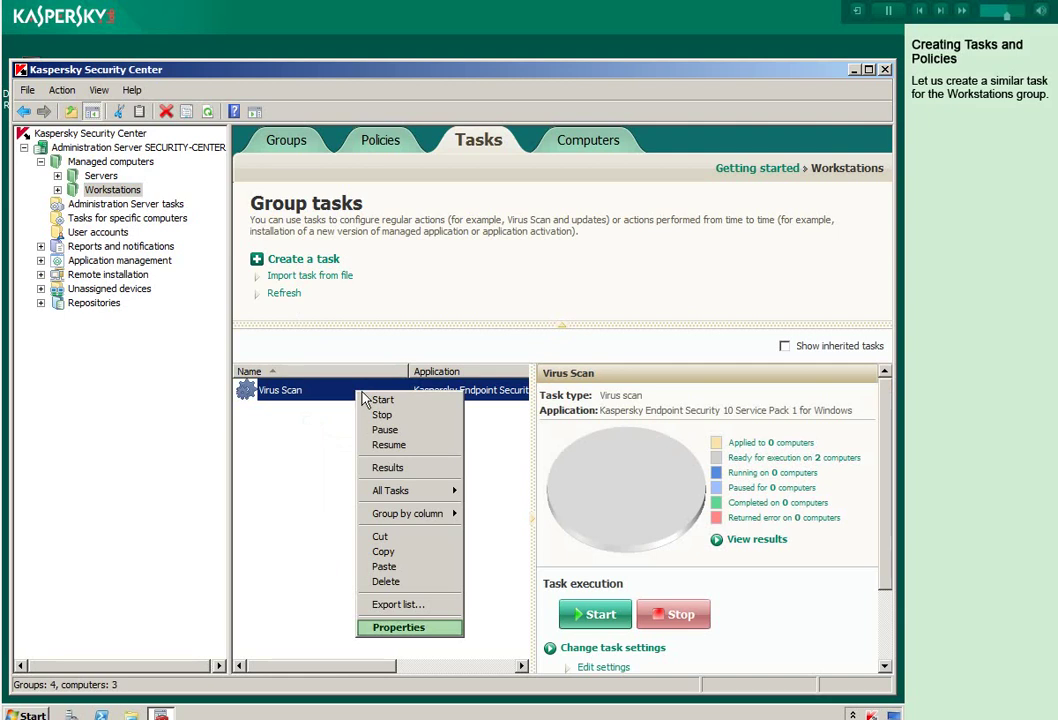
pyautogui.click(400, 627)
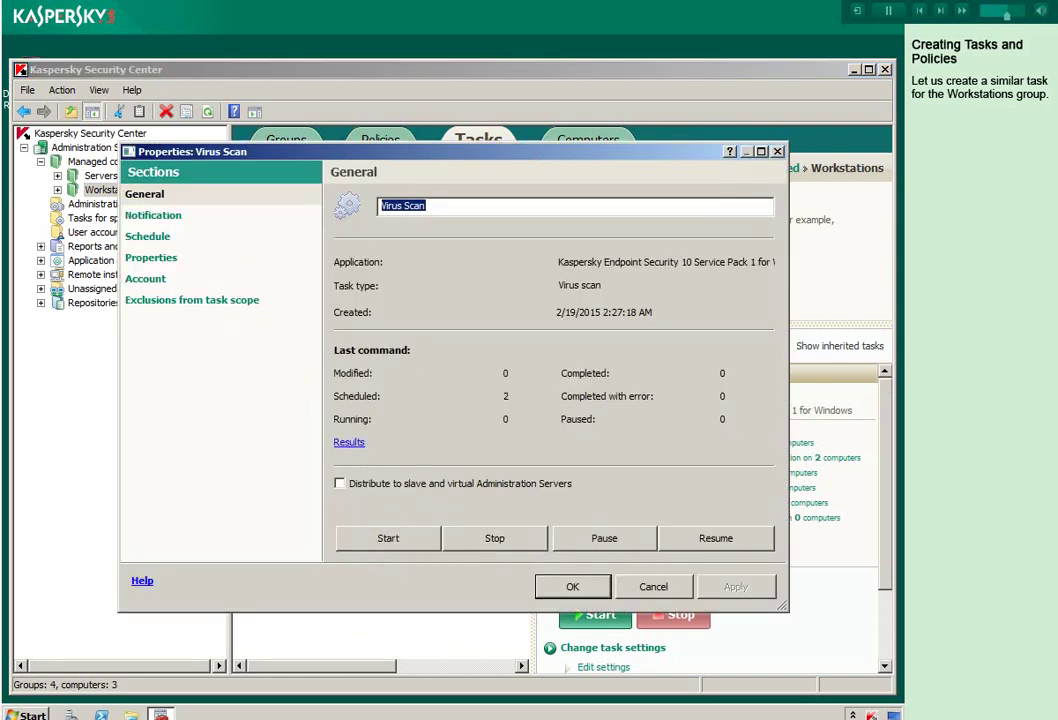
pyautogui.press('End')
pyautogui.write('- Window')
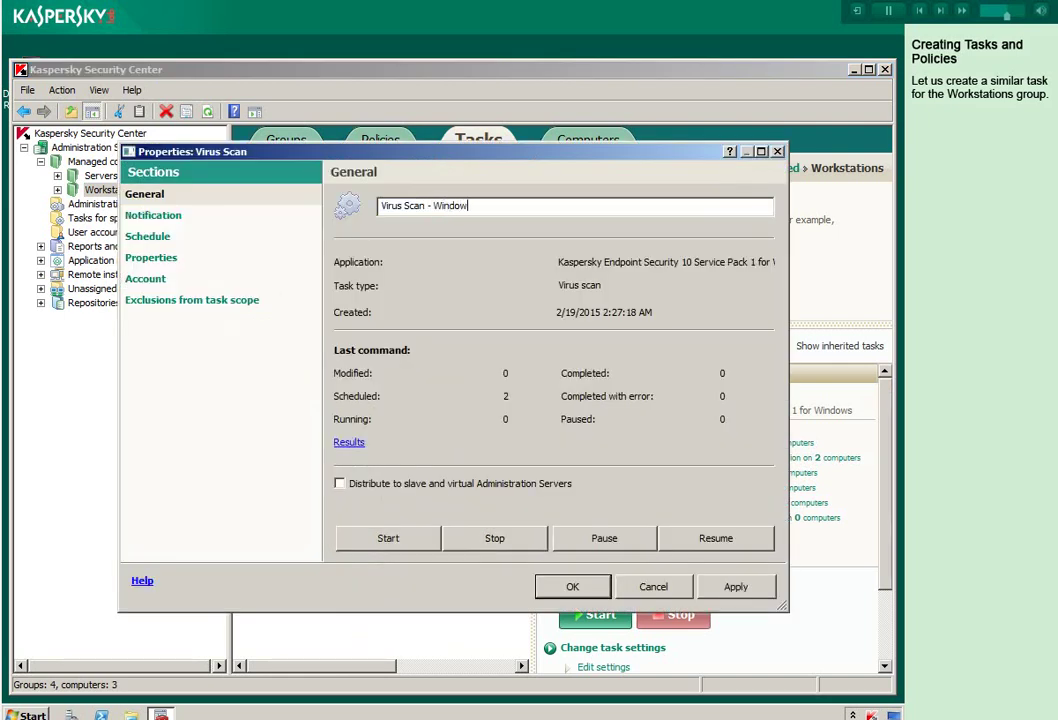
pyautogui.write('s Workstations')
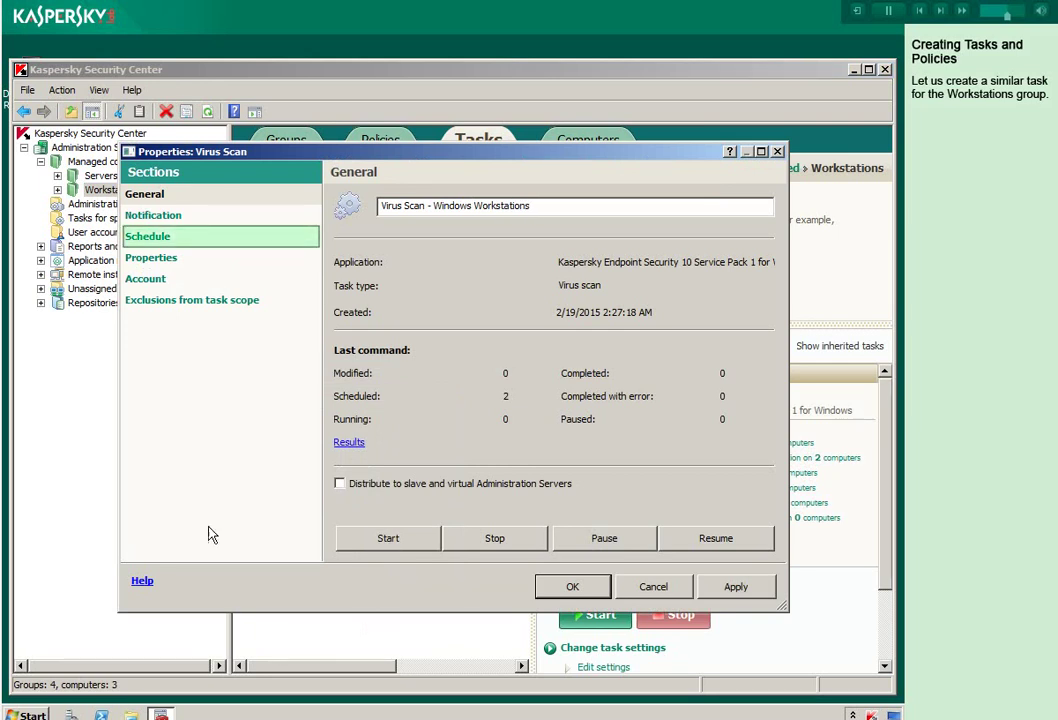
# Step: Set the start time of the workstations' weekly virus scan task to 1:00:00 PM and save the task
pyautogui.click(149, 241)
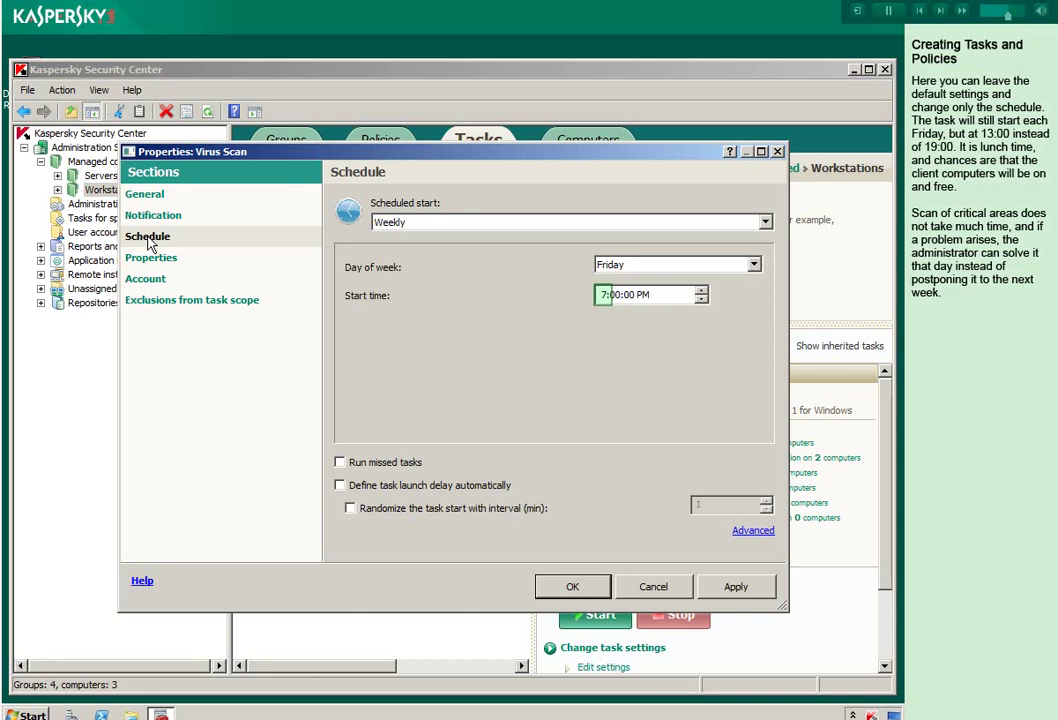
pyautogui.click(603, 294)
pyautogui.write('1')
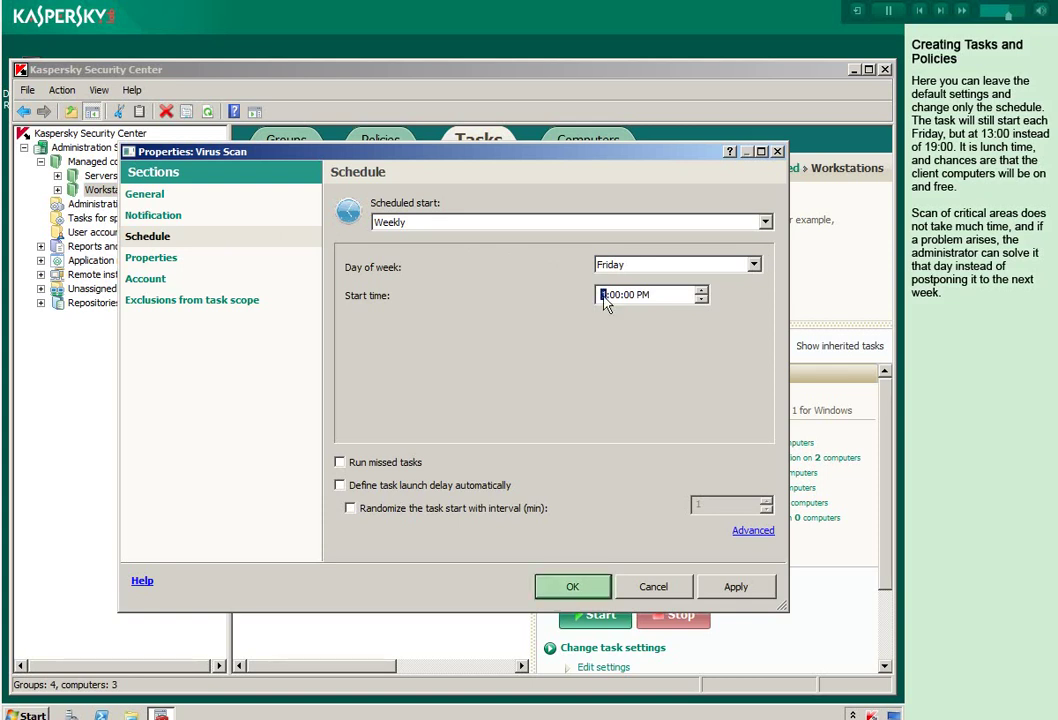
pyautogui.click(570, 586)
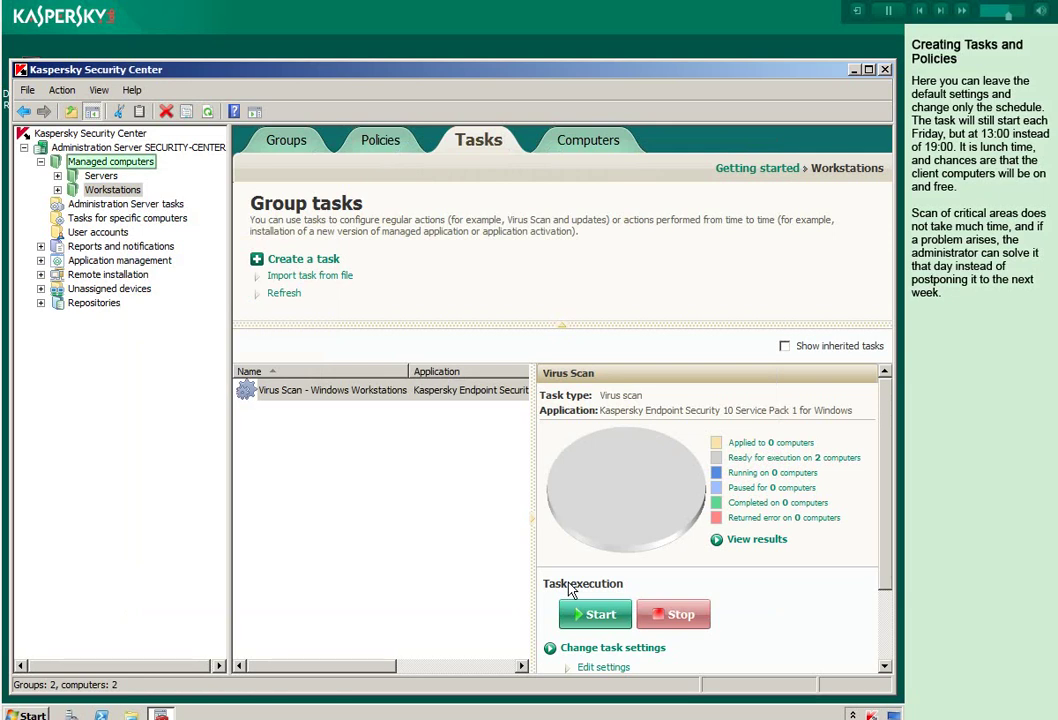
# Step: Copy the Find vulnerabilities and required updates task from Managed computers into the Servers group
pyautogui.click(144, 164)
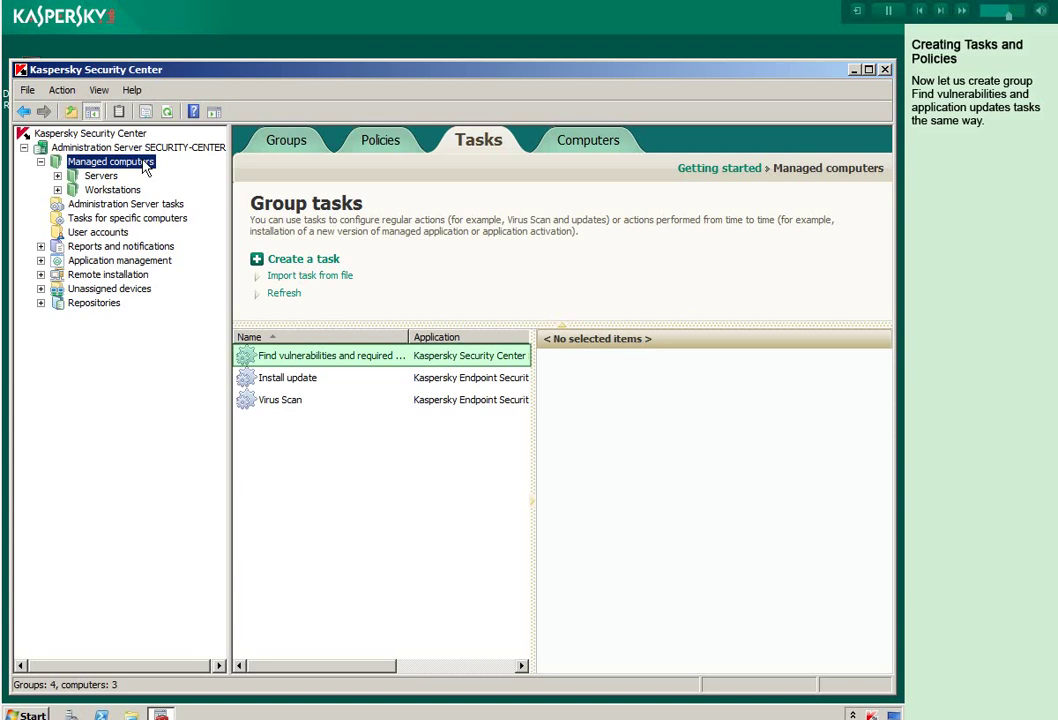
pyautogui.rightClick(348, 359)
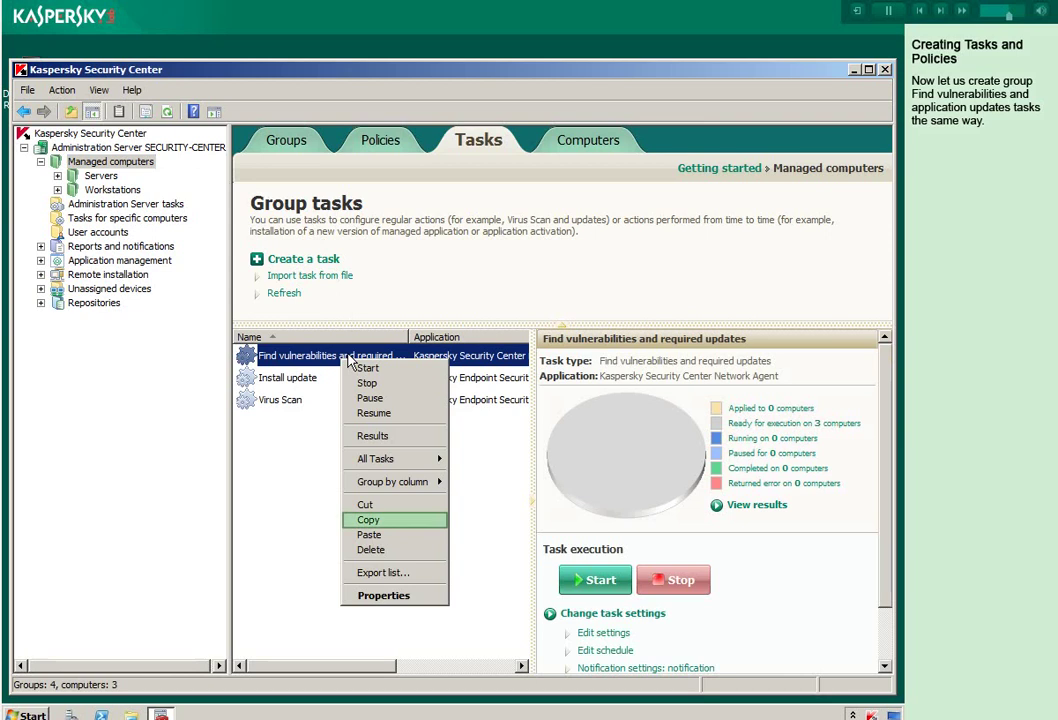
pyautogui.click(372, 522)
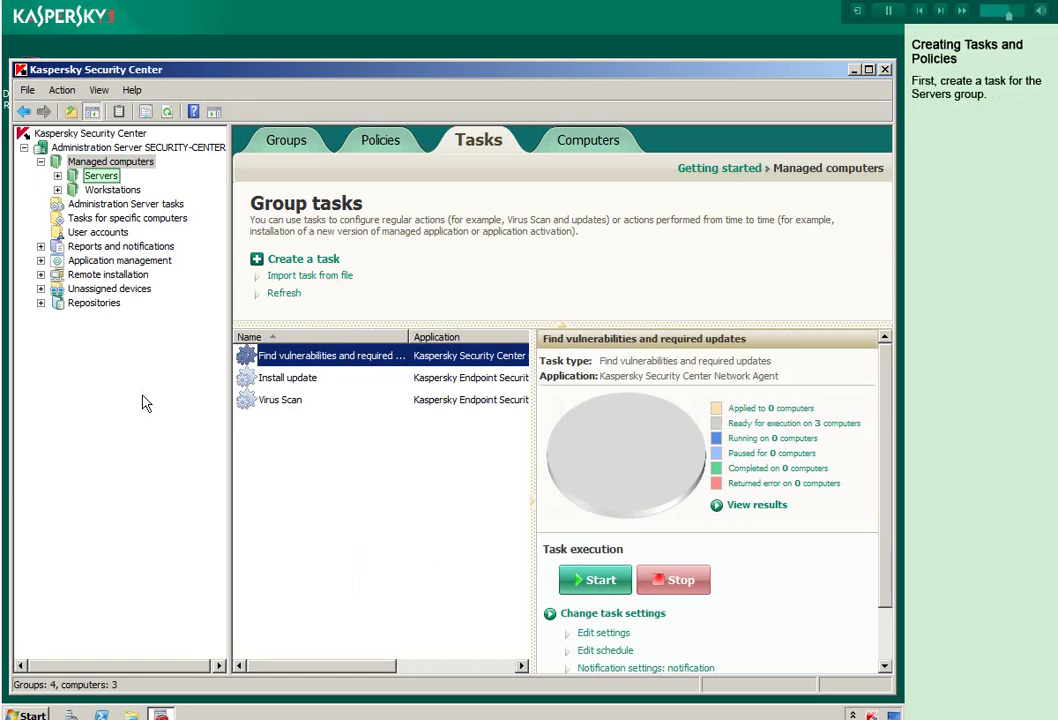
pyautogui.click(101, 179)
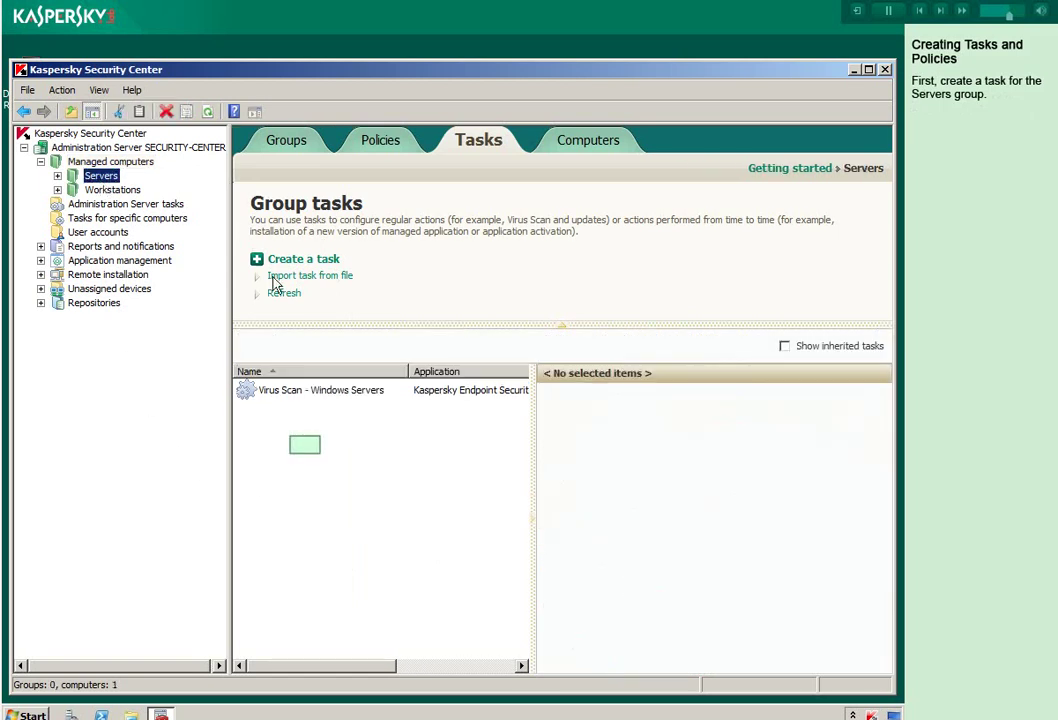
pyautogui.rightClick(307, 450)
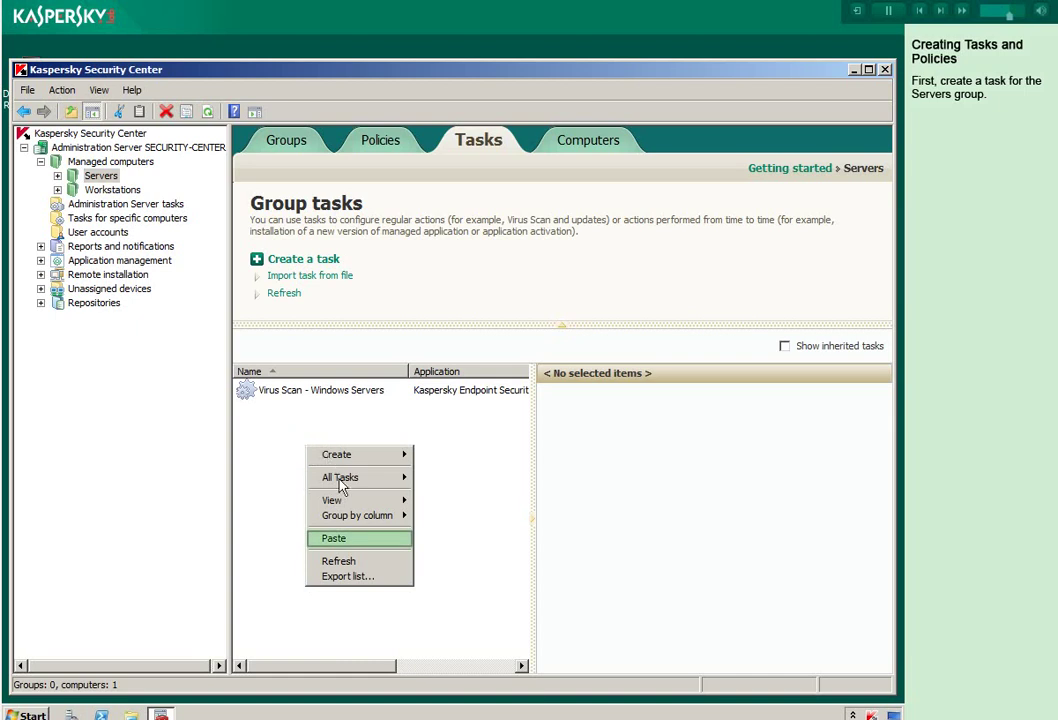
pyautogui.click(349, 541)
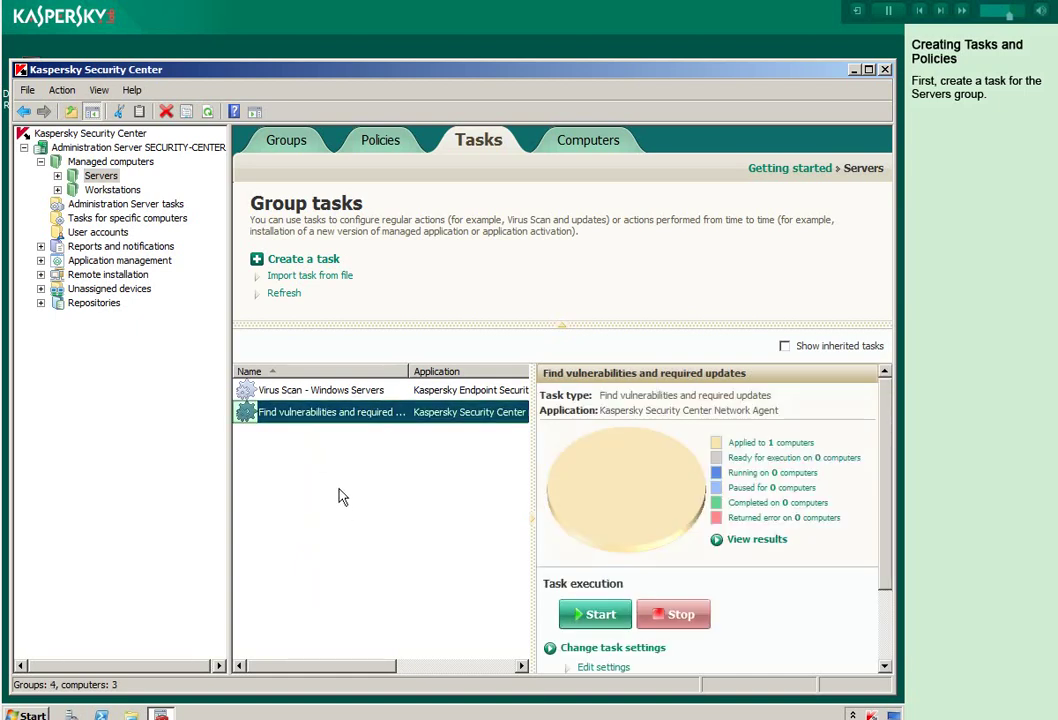
# Step: Rename the copied vulnerability task in the Servers group as "Find vulnerabilities and required updates - Windows Servers" in its properties
pyautogui.rightClick(341, 423)
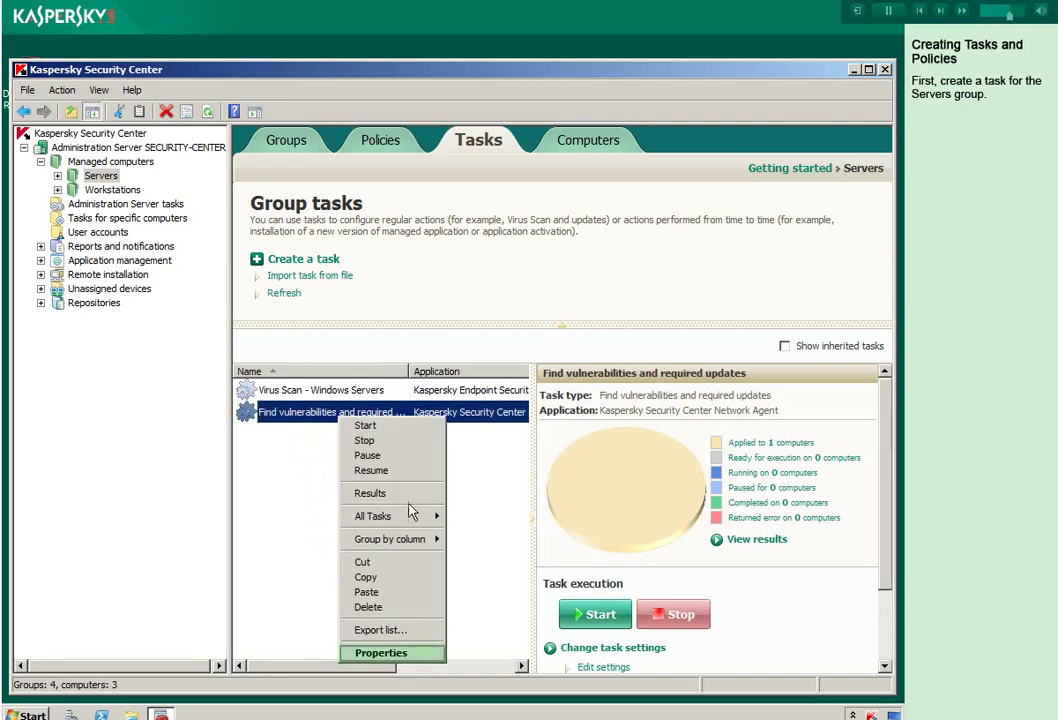
pyautogui.click(362, 652)
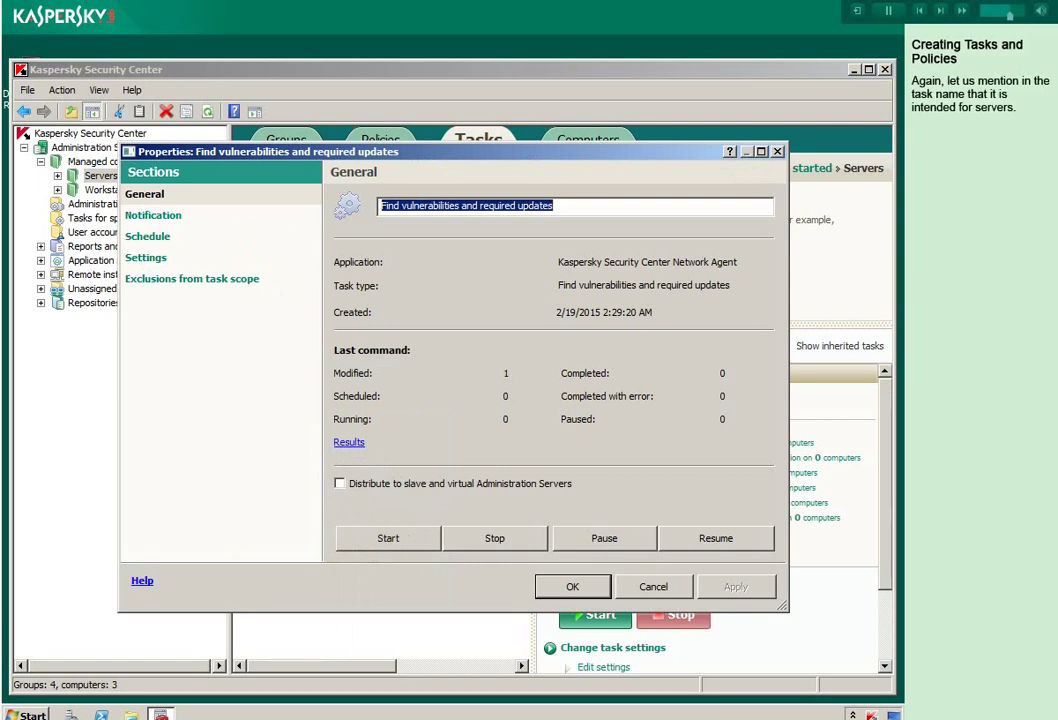
pyautogui.press('End')
pyautogui.write('- Wind')
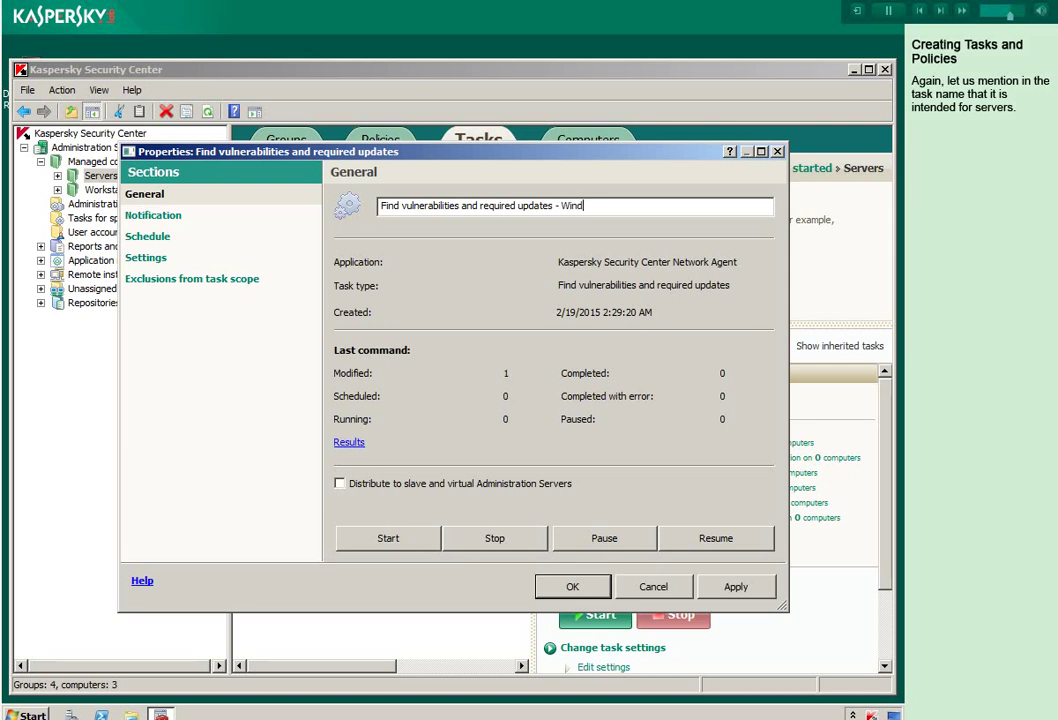
pyautogui.write('ows Servers')
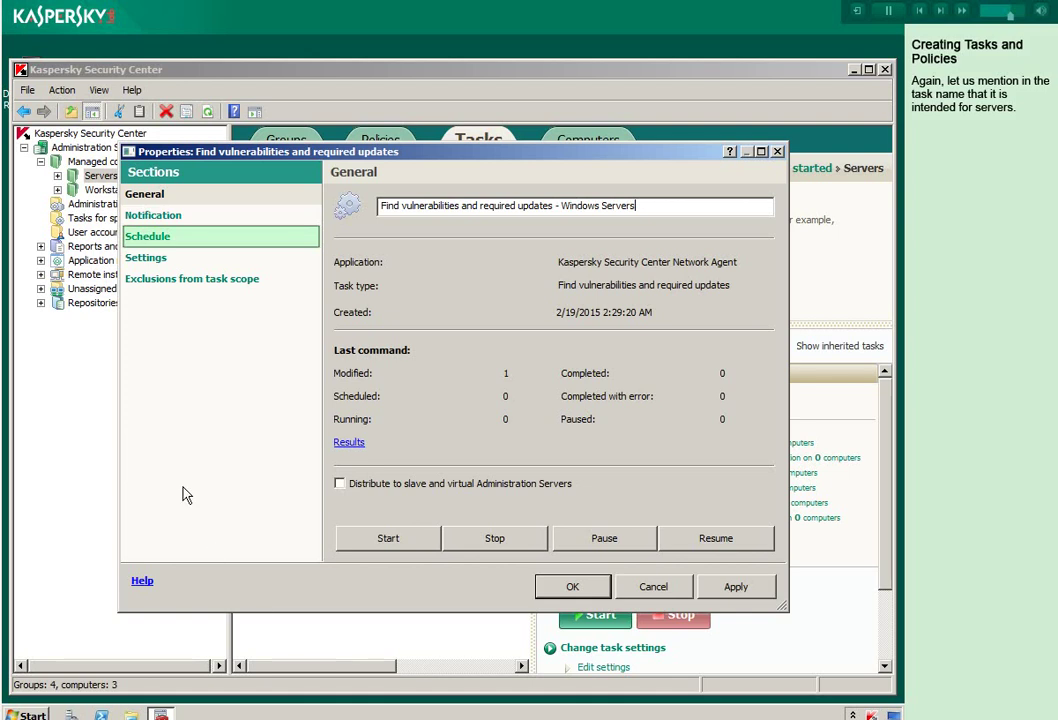
# Step: Schedule the servers' vulnerability task with the Every N days option, starting from 2:00:00 AM, and save it
pyautogui.click(147, 240)
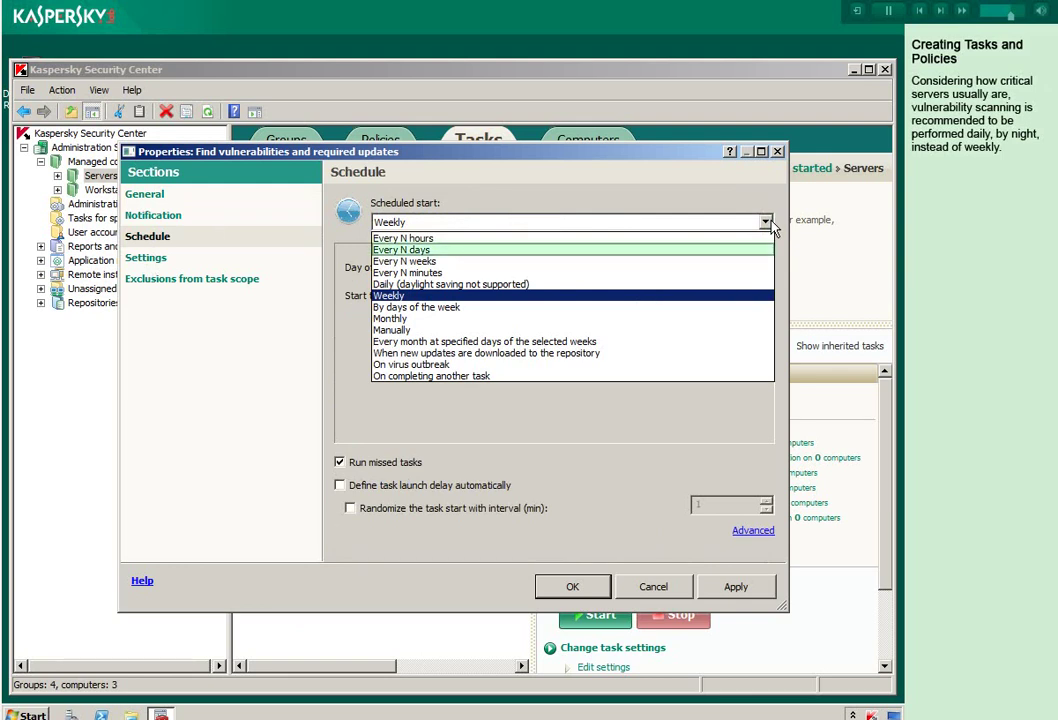
pyautogui.click(464, 249)
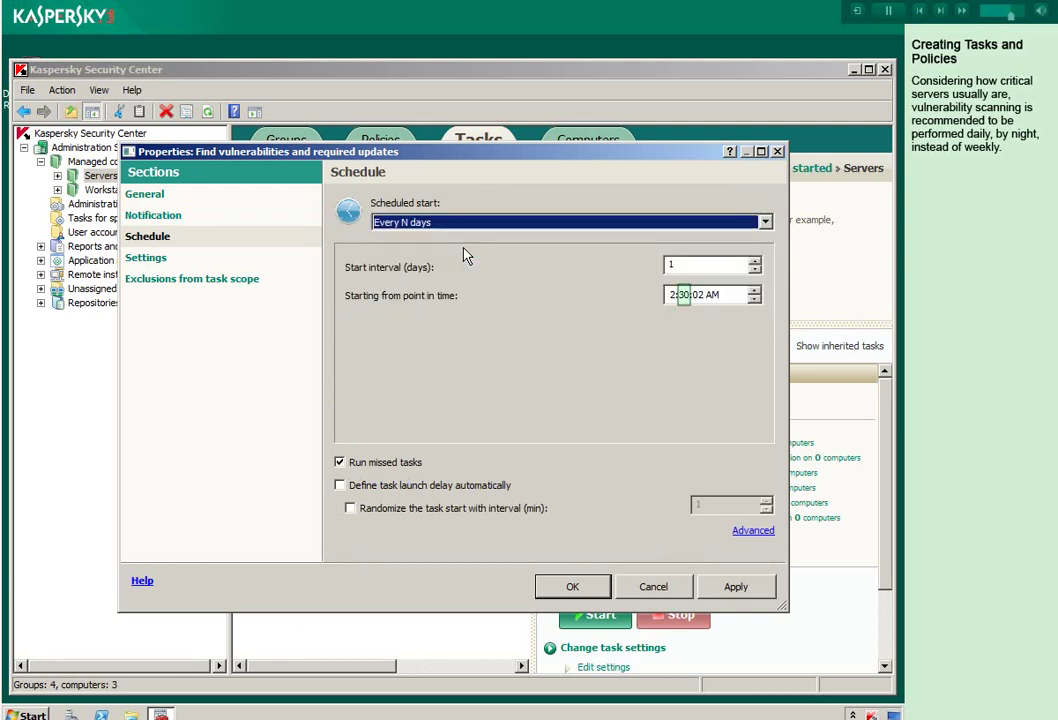
pyautogui.click(684, 295)
pyautogui.write('00')
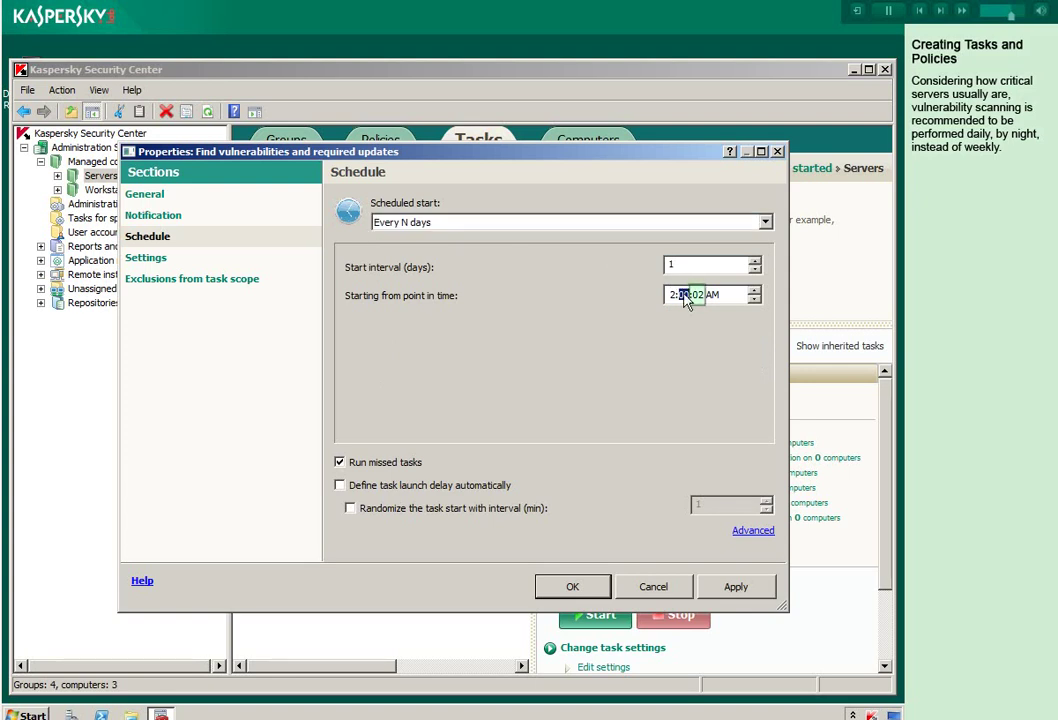
pyautogui.click(697, 295)
pyautogui.write('00')
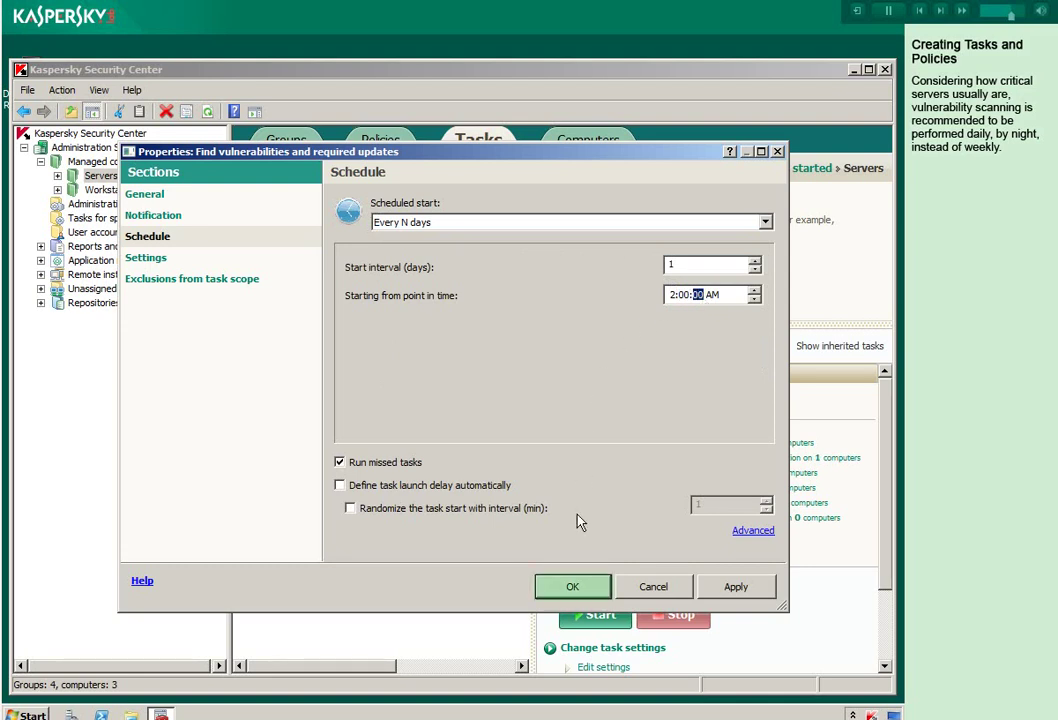
pyautogui.click(577, 588)
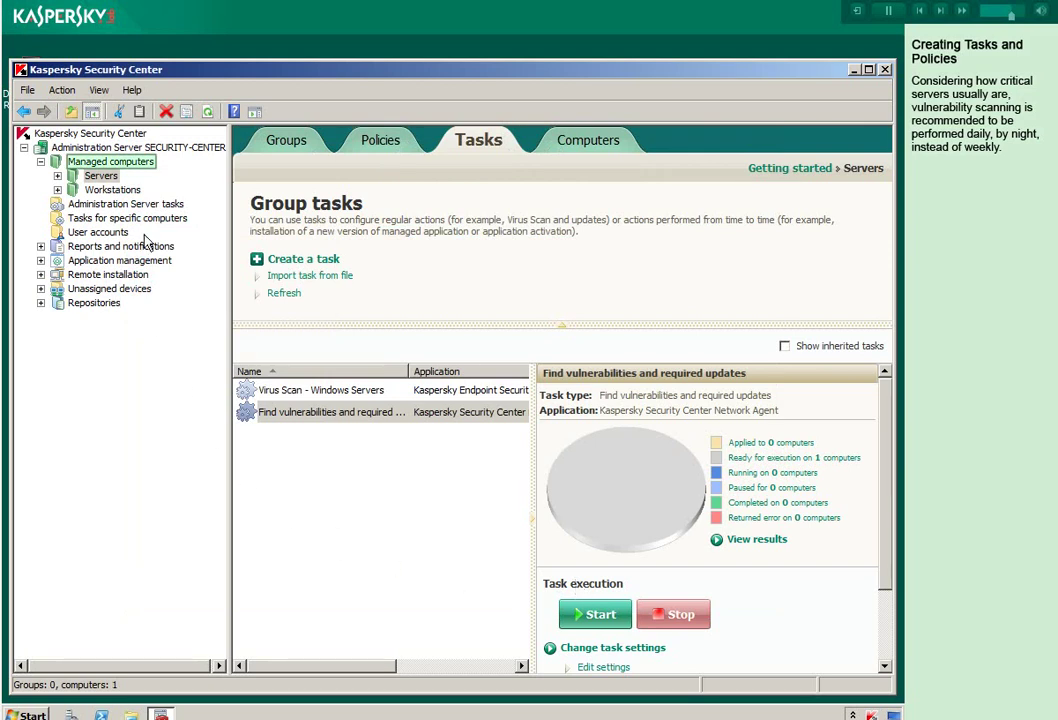
# Step: Copy the Find vulnerabilities and required updates task from Managed computers into the Workstations group
pyautogui.click(143, 165)
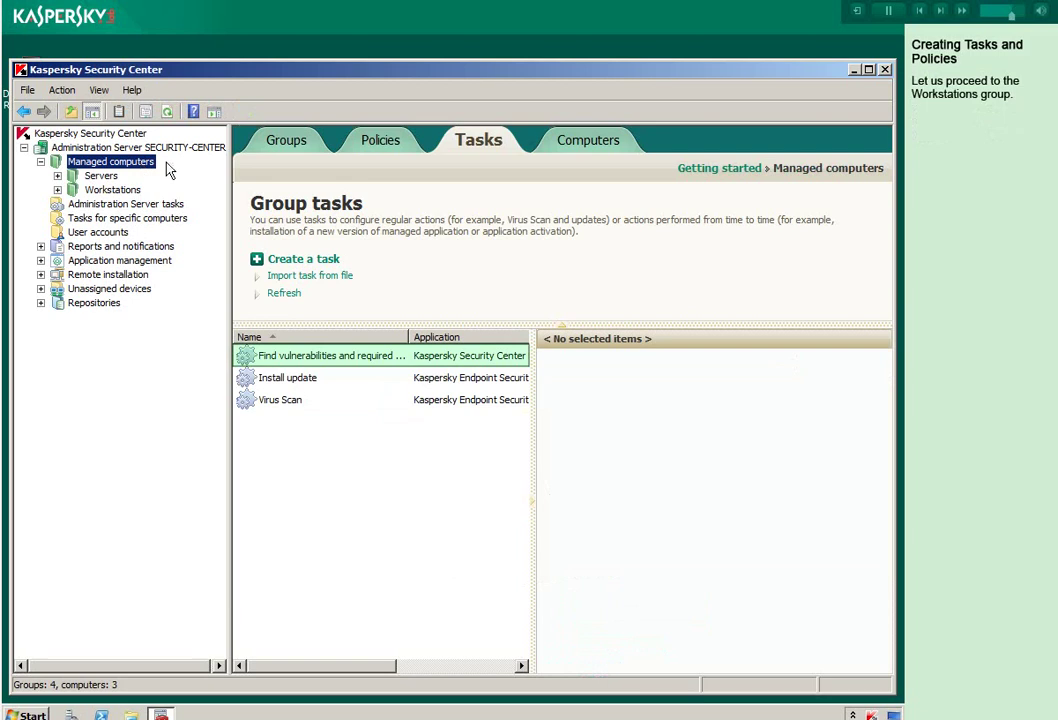
pyautogui.rightClick(360, 363)
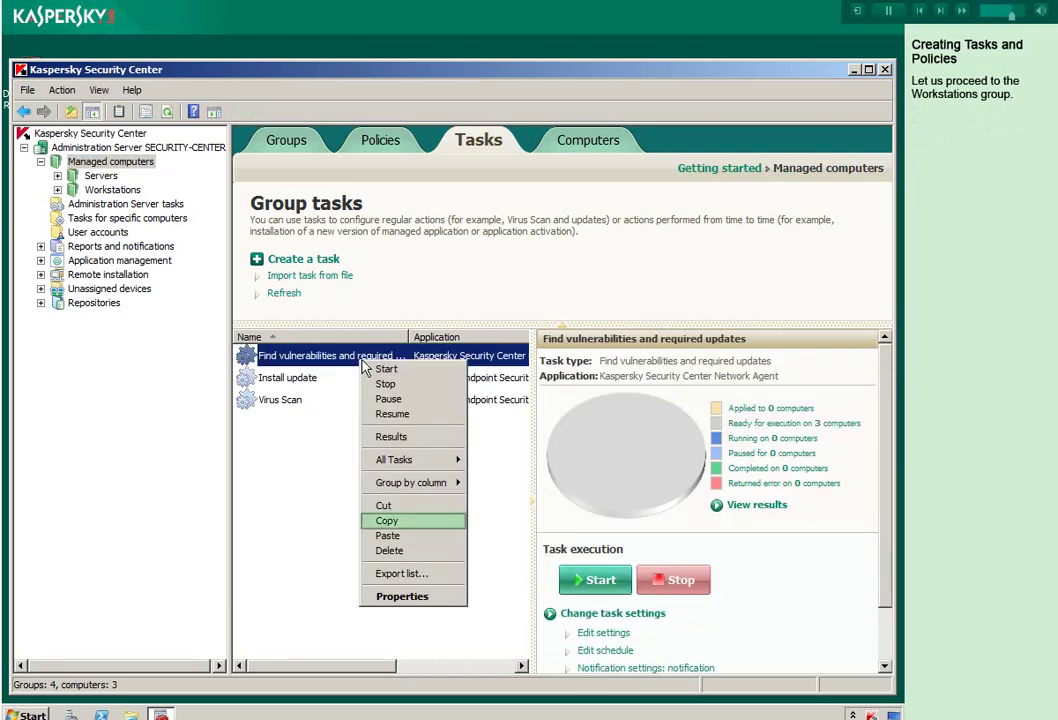
pyautogui.click(388, 521)
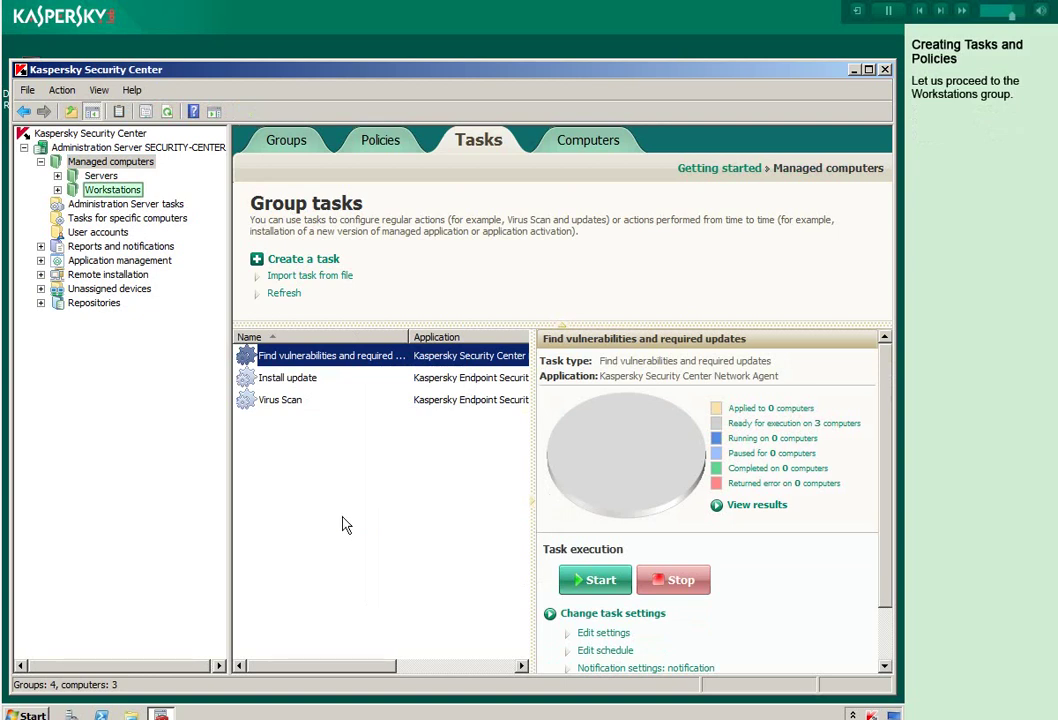
pyautogui.click(124, 194)
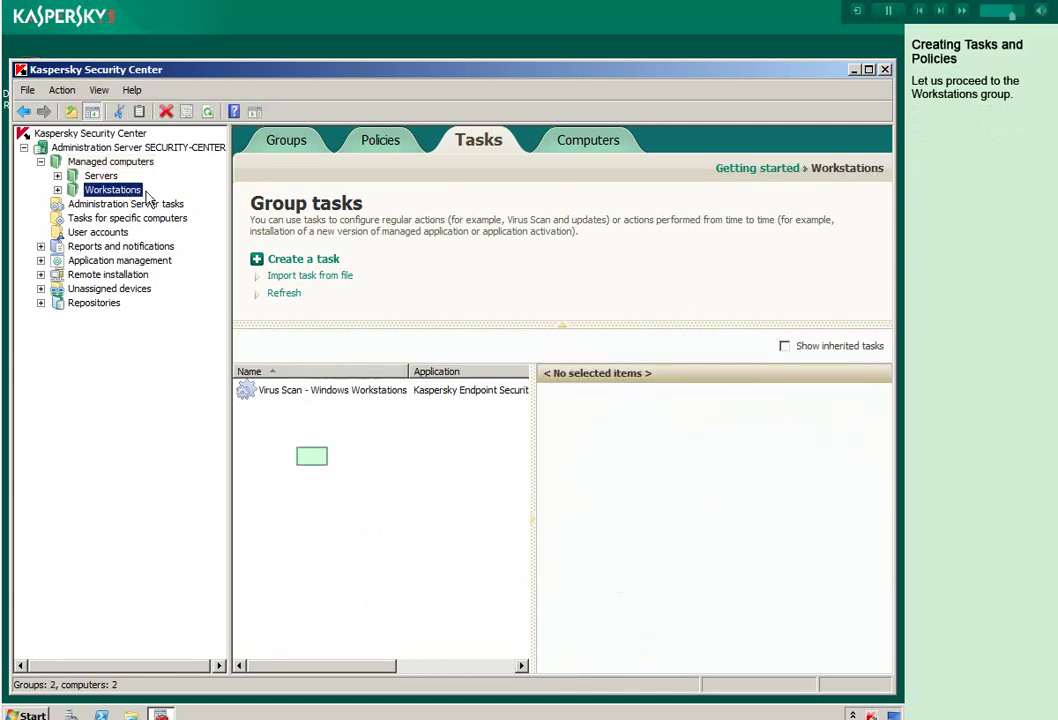
pyautogui.rightClick(313, 460)
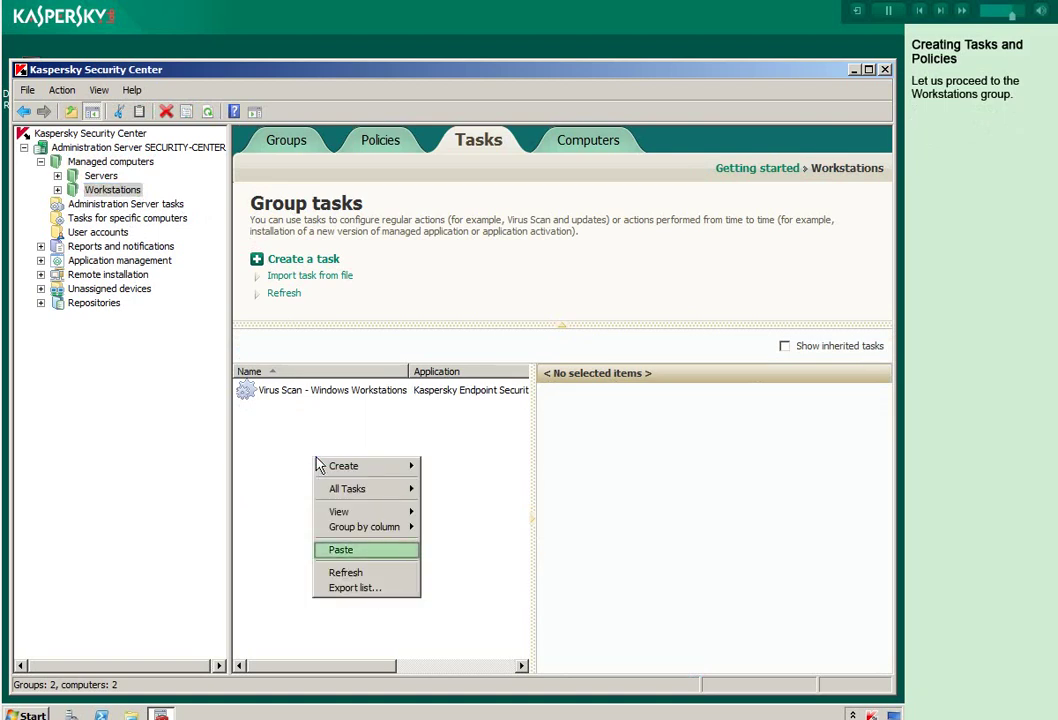
pyautogui.click(346, 552)
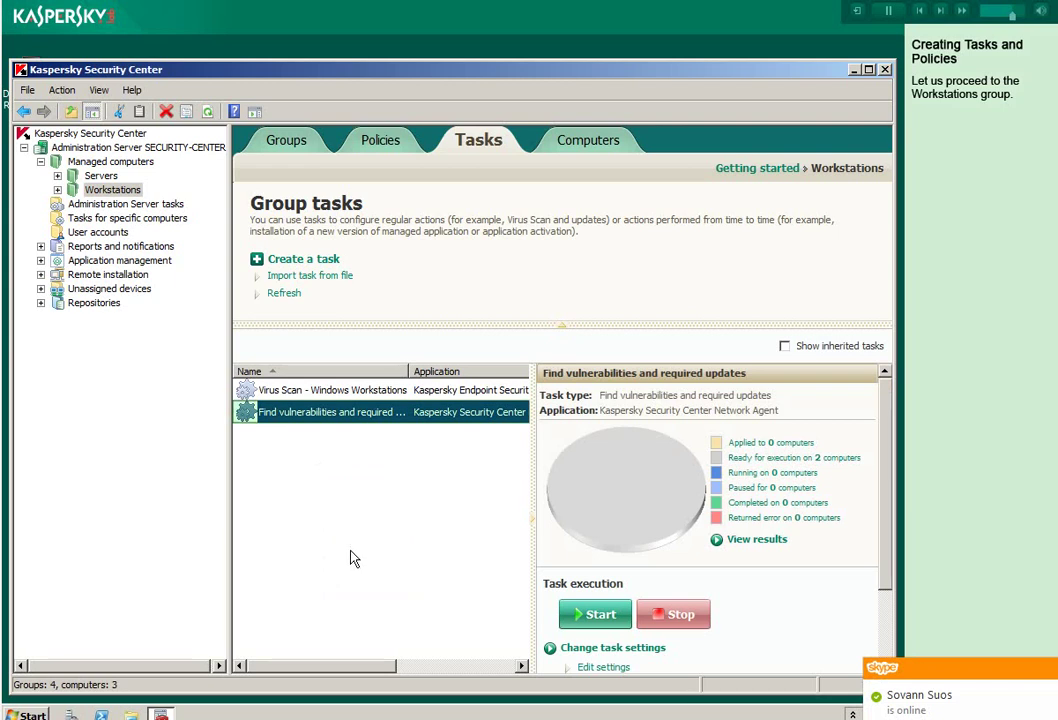
# Step: Rename the copied vulnerability task in the Workstations group as "Find vulnerabilities and required updates - Windows Workstations" in its properties
pyautogui.rightClick(372, 424)
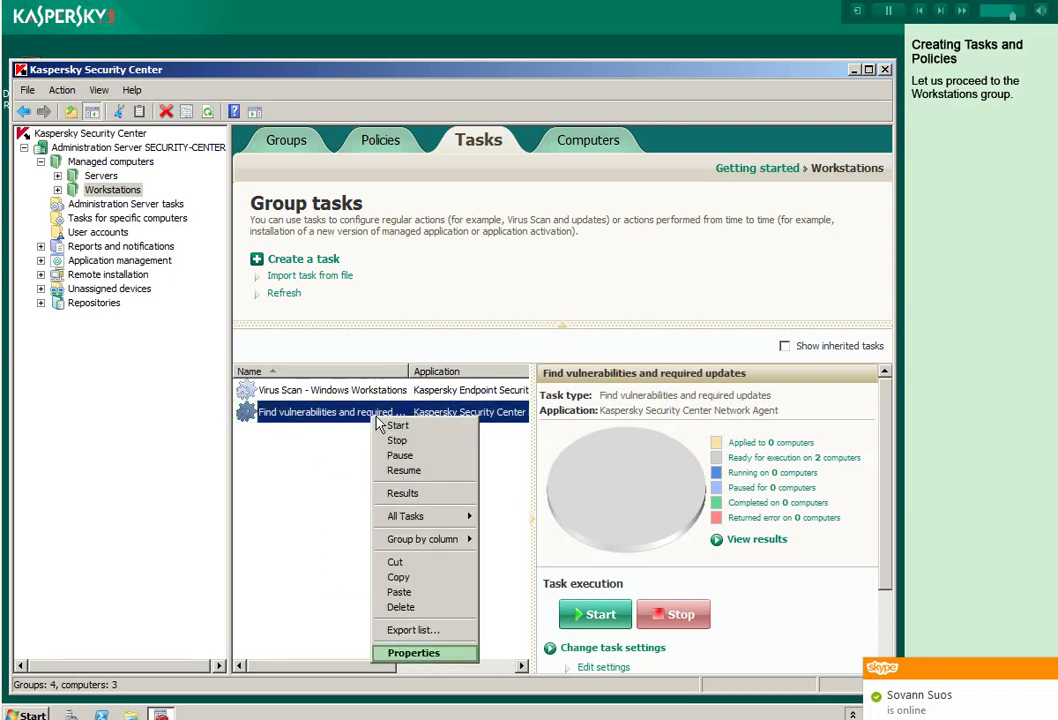
pyautogui.click(413, 651)
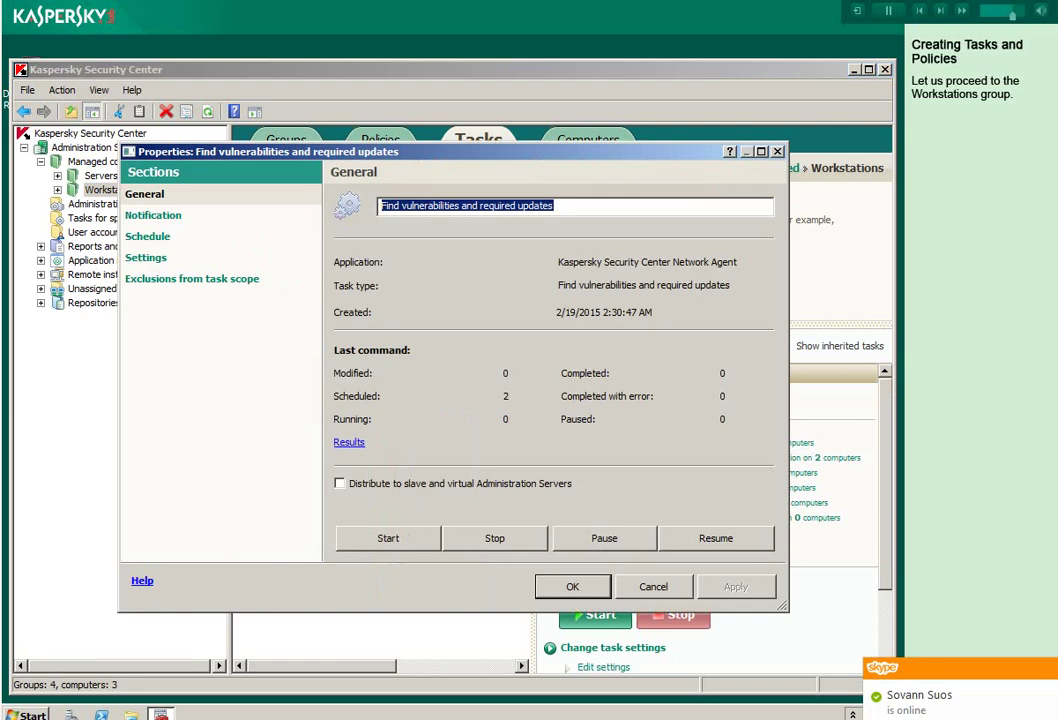
pyautogui.press('End')
pyautogui.write('- Window')
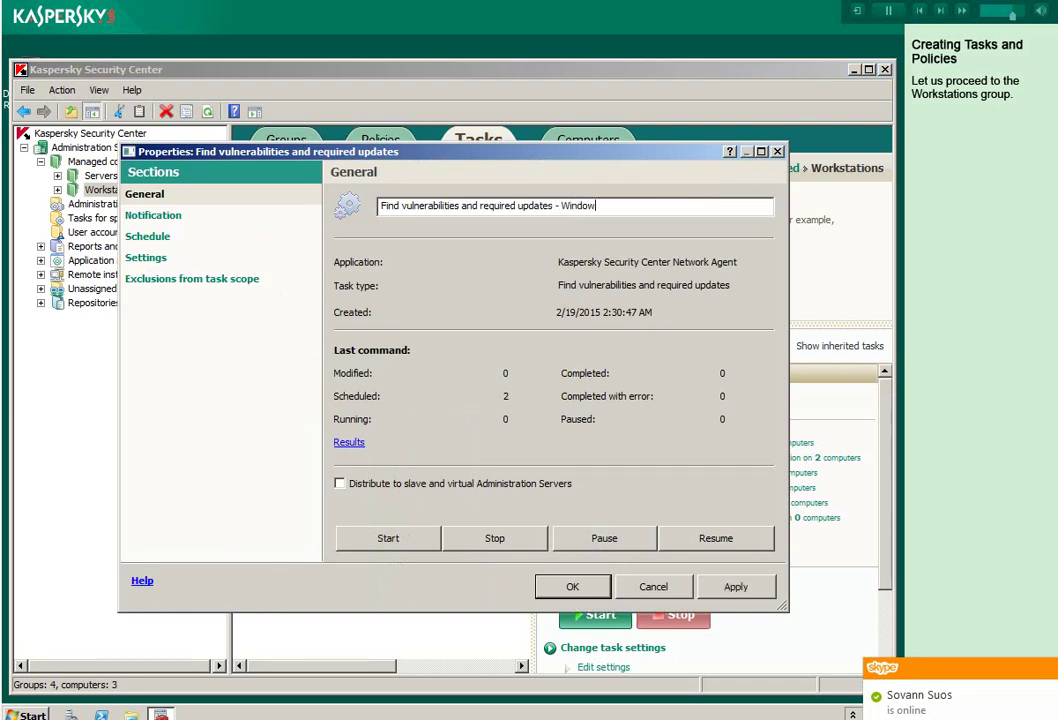
pyautogui.write('s Workstati')
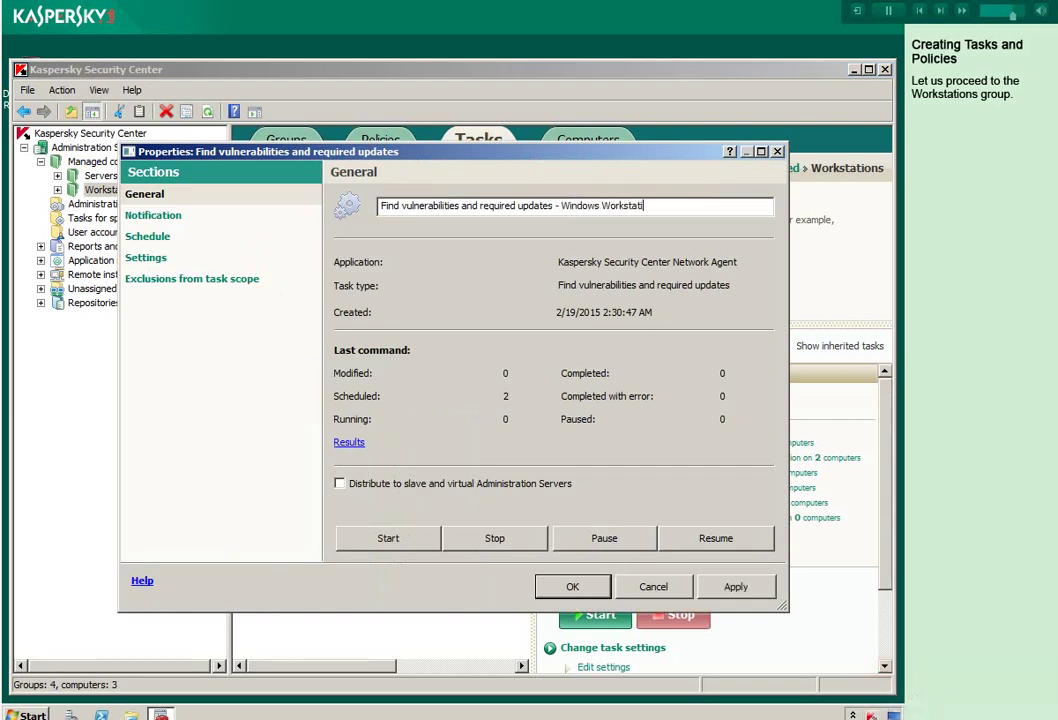
pyautogui.write('ons')
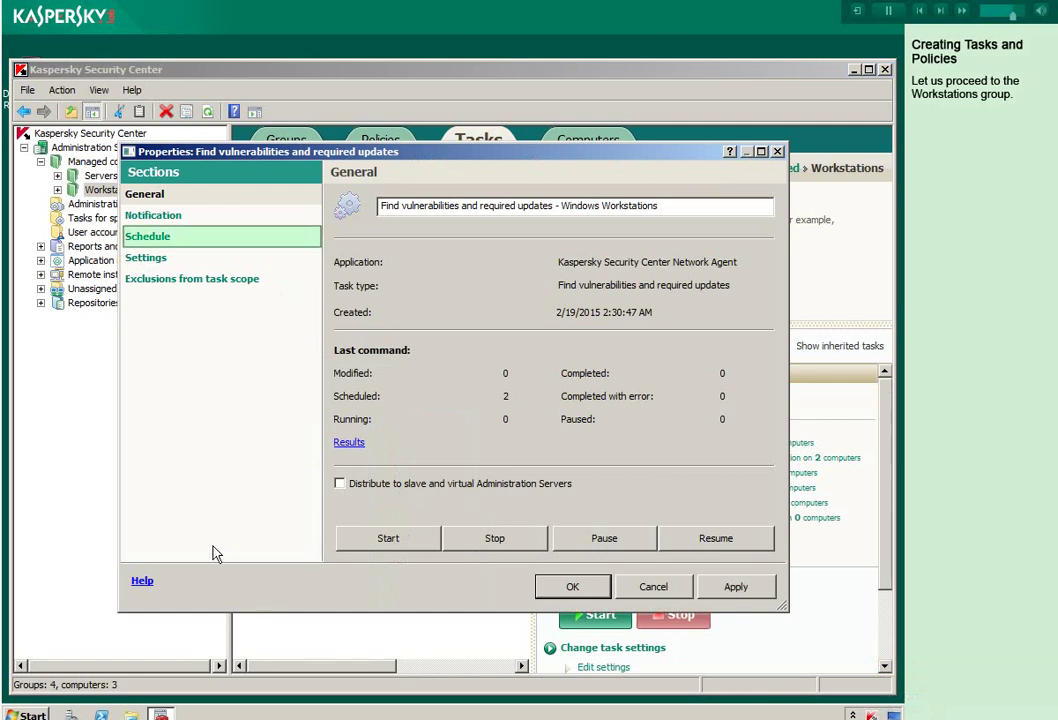
# Step: Schedule the workstations' vulnerability task to start on completing the "Virus Scan - Windows Workstations" task, and save it
pyautogui.click(152, 243)
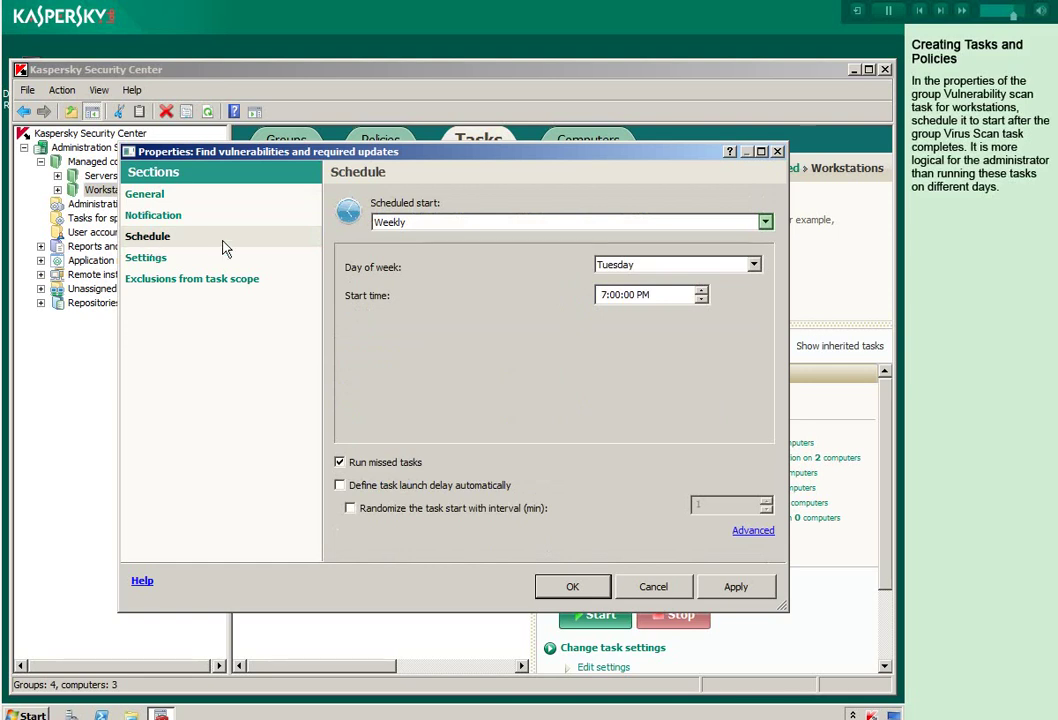
pyautogui.click(765, 222)
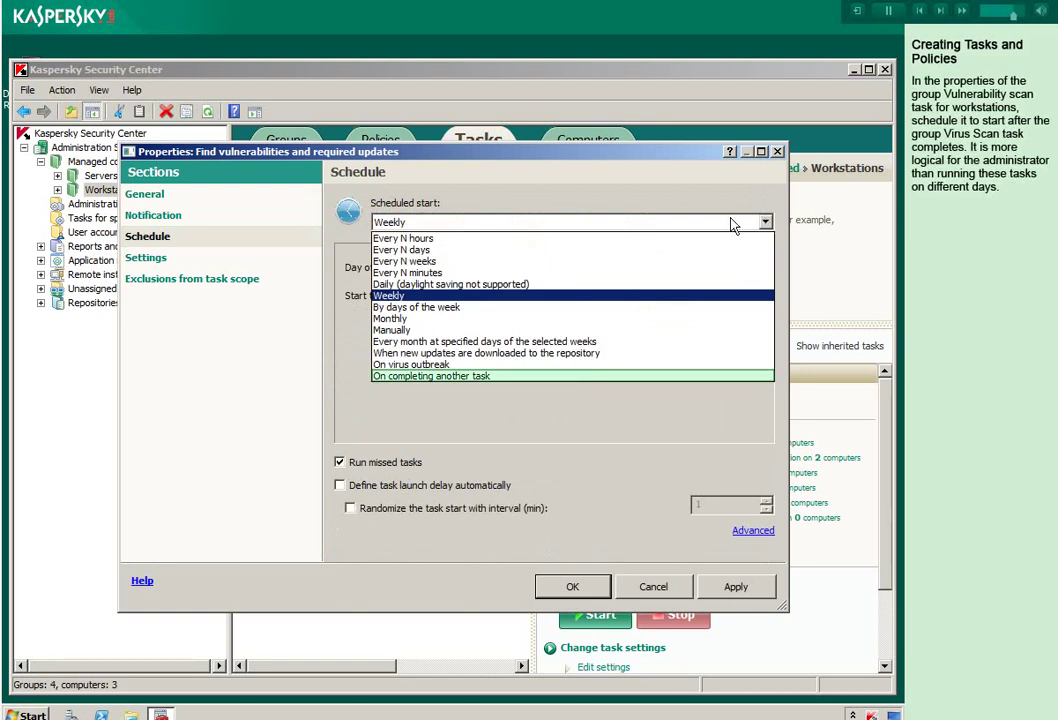
pyautogui.click(480, 376)
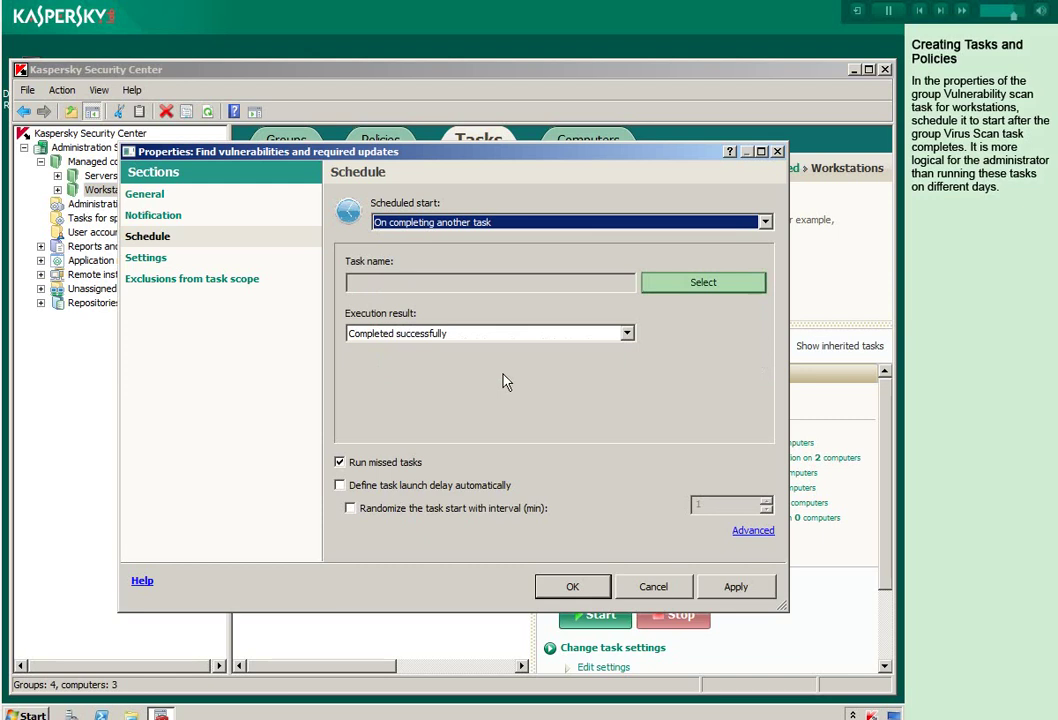
pyautogui.click(703, 283)
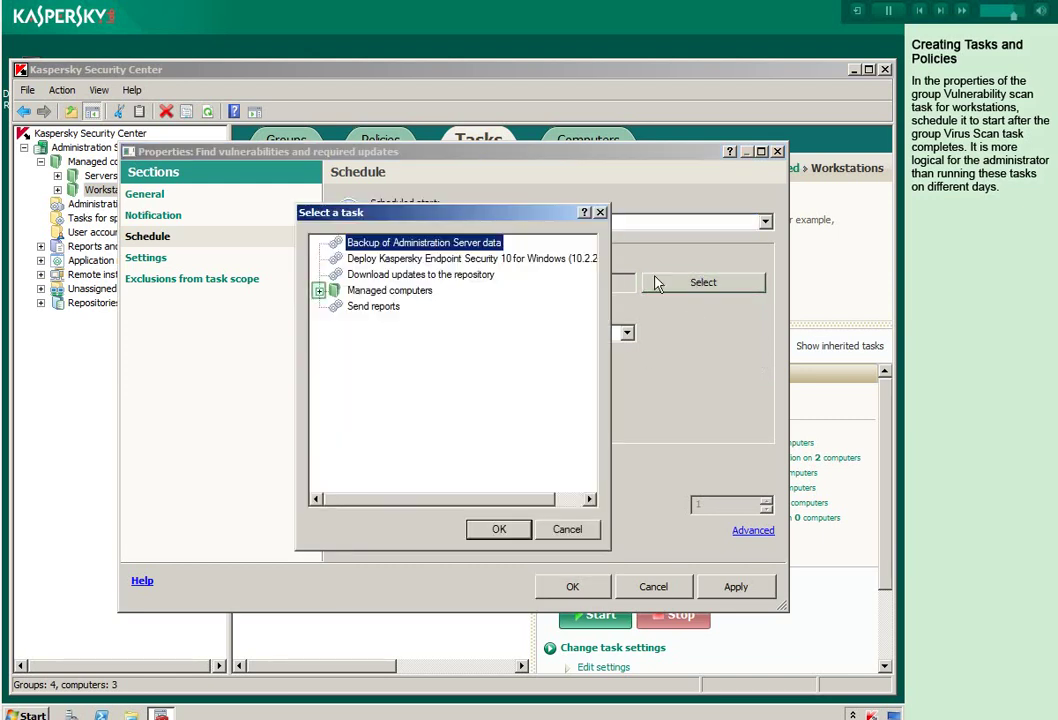
pyautogui.click(319, 291)
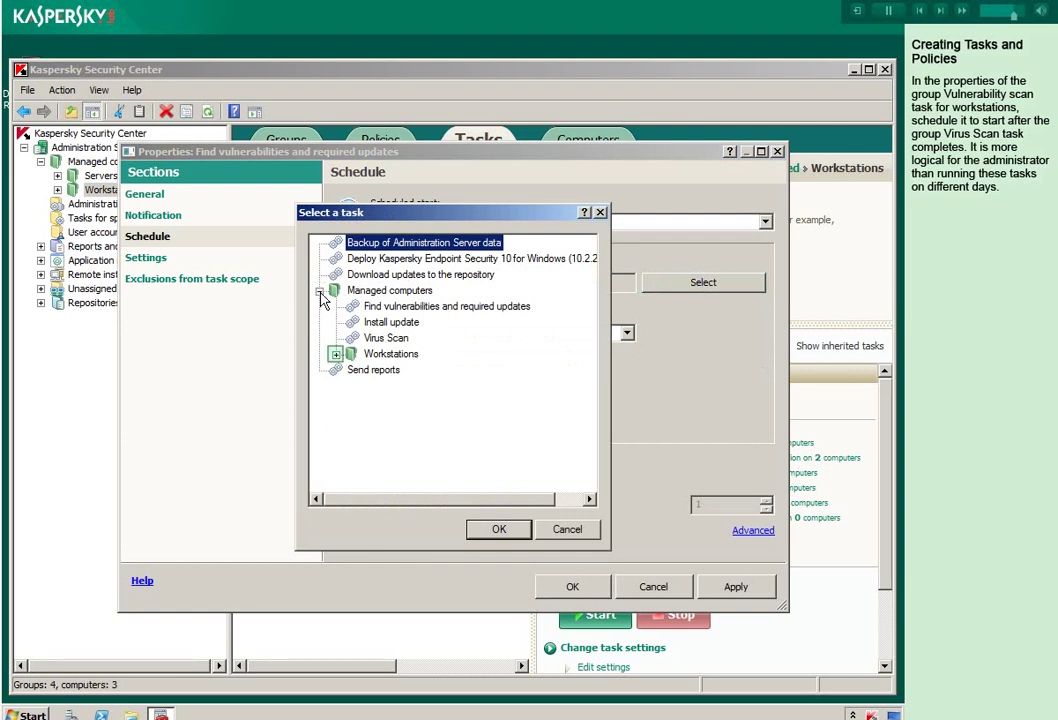
pyautogui.click(336, 355)
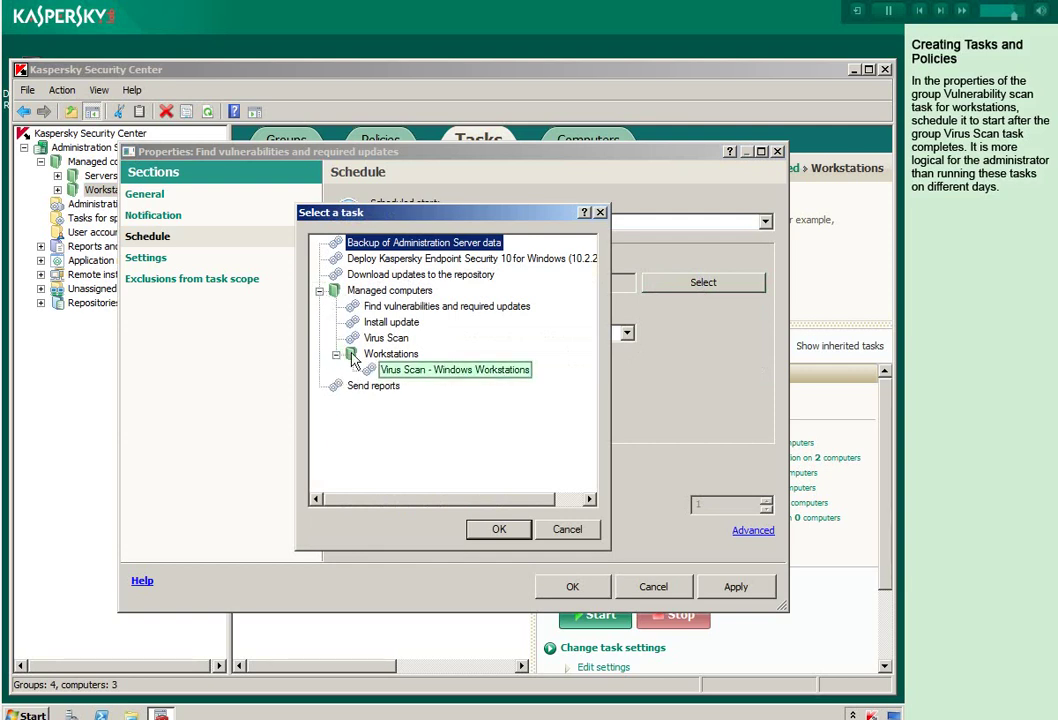
pyautogui.click(463, 374)
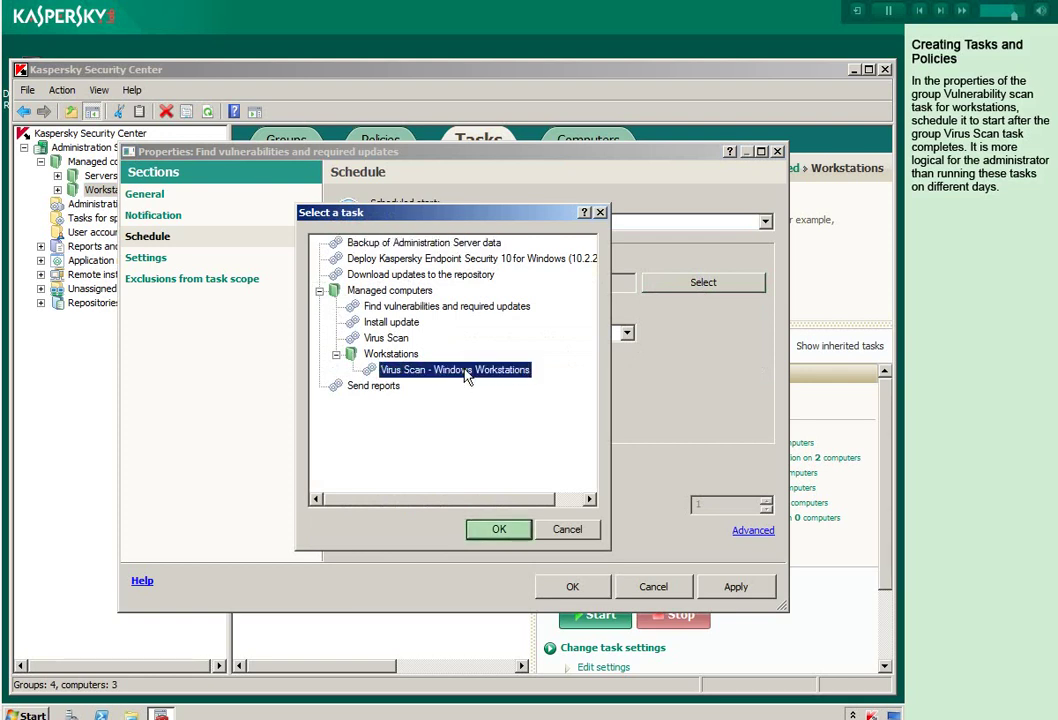
pyautogui.click(478, 533)
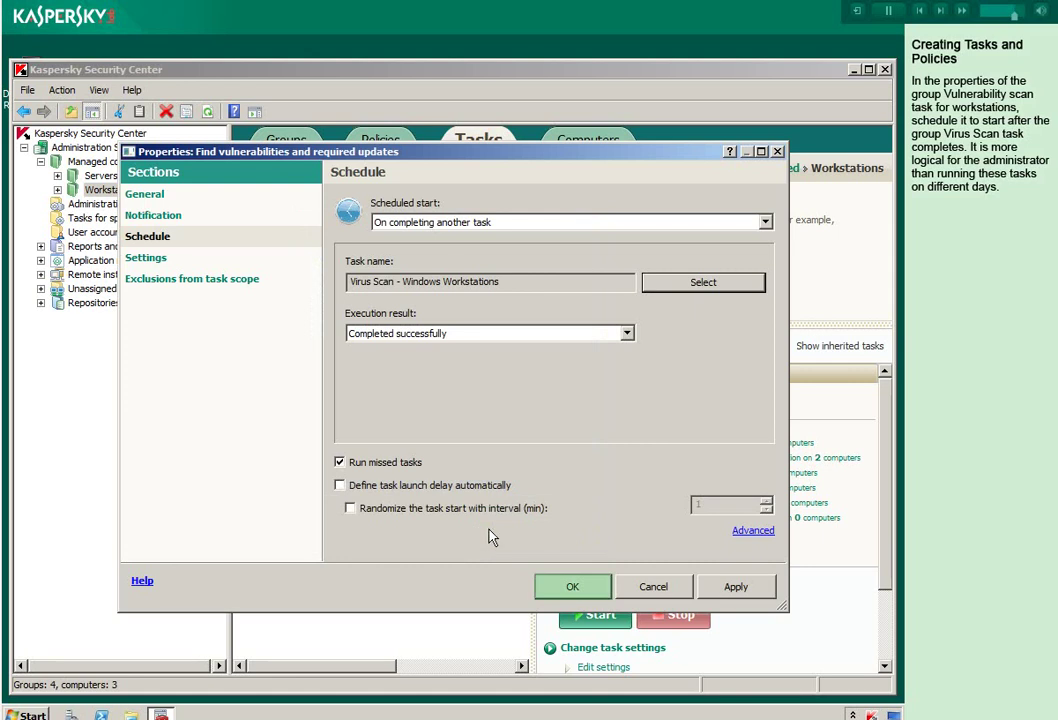
pyautogui.click(574, 590)
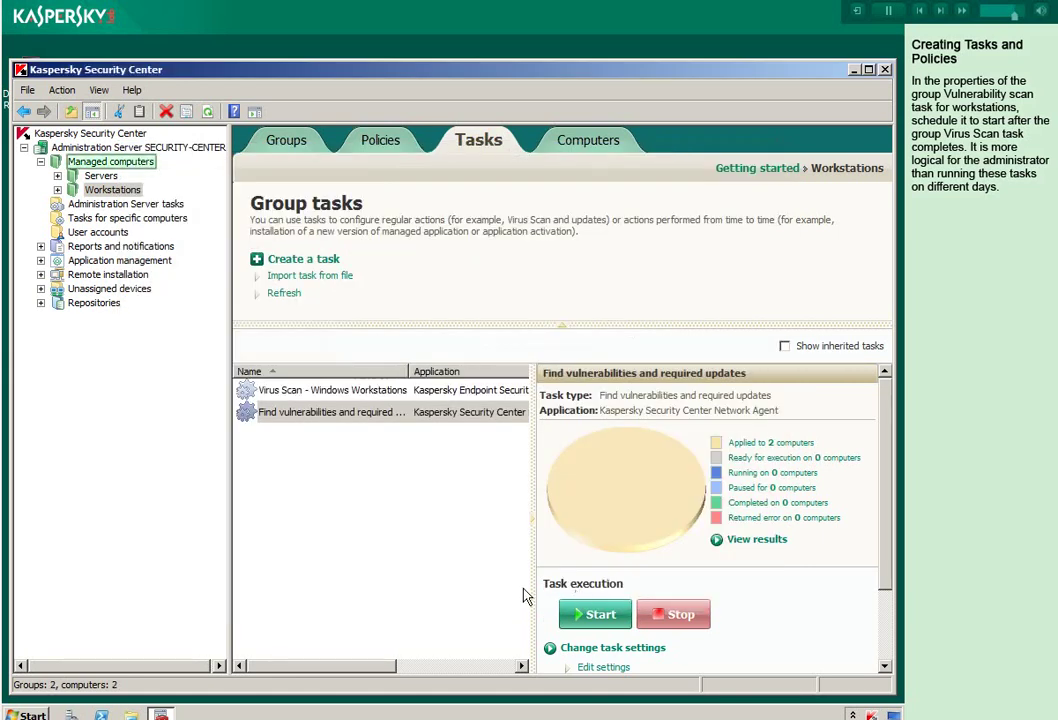
# Step: Delete the Virus Scan and the Find vulnerabilities and required updates tasks from the Managed computers group
pyautogui.click(140, 164)
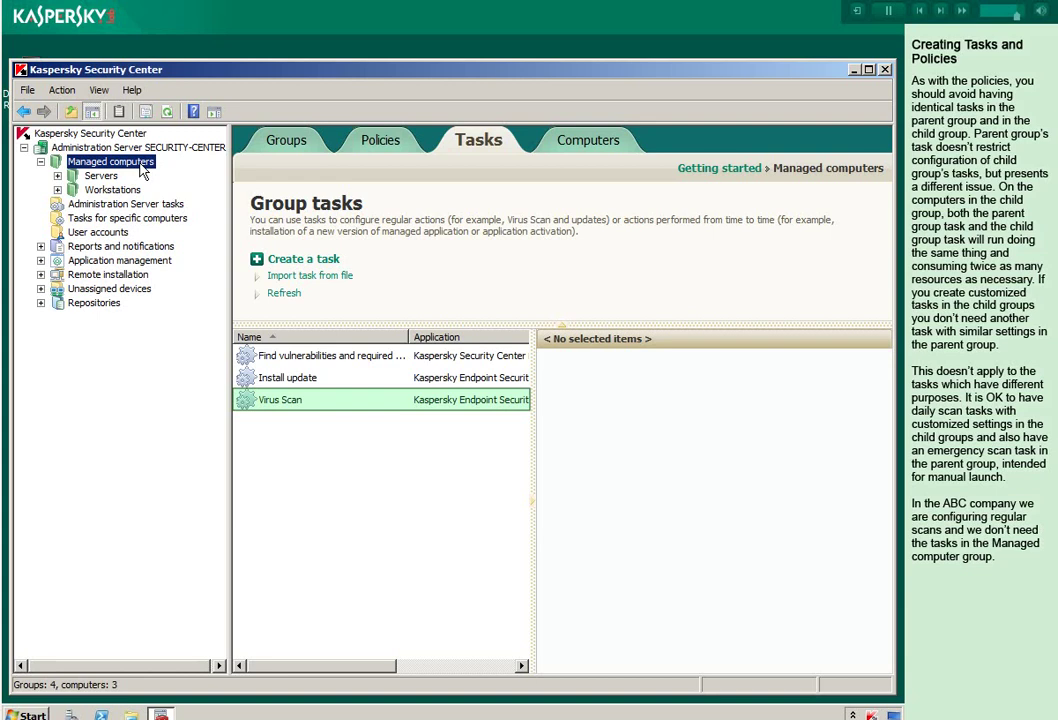
pyautogui.click(305, 402)
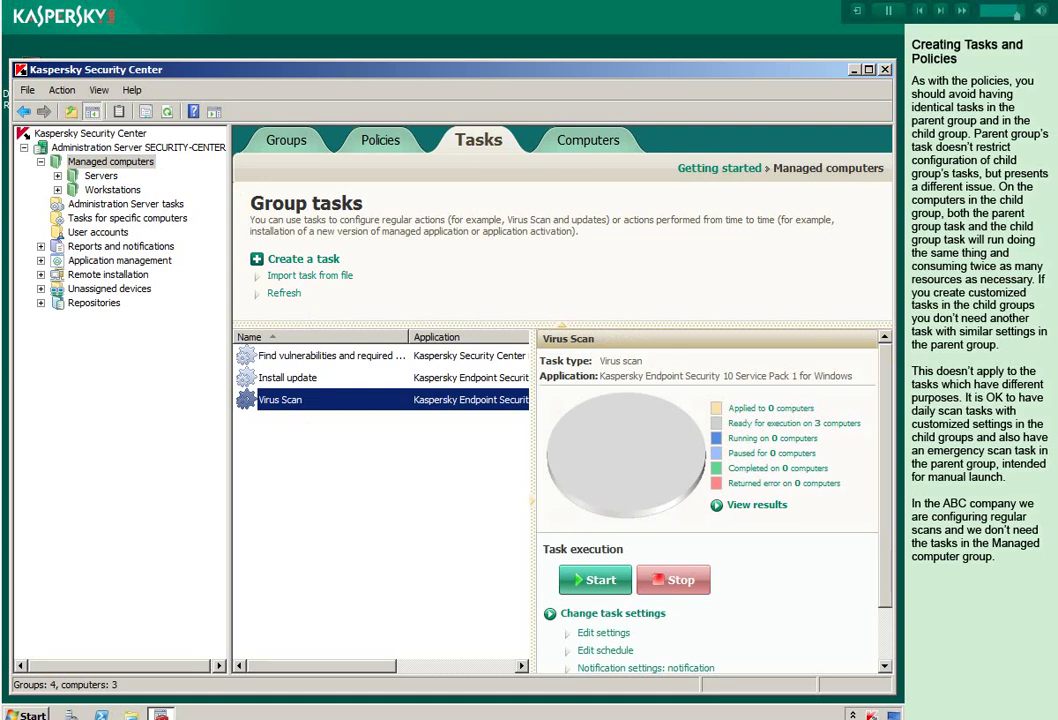
pyautogui.press('Delete')
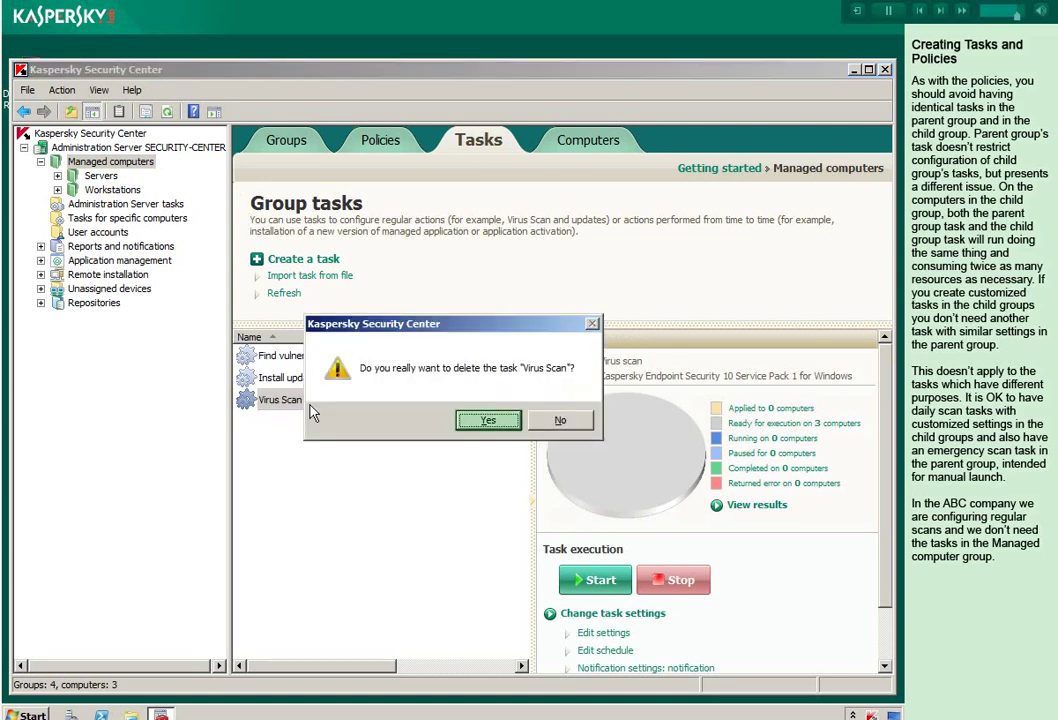
pyautogui.click(479, 423)
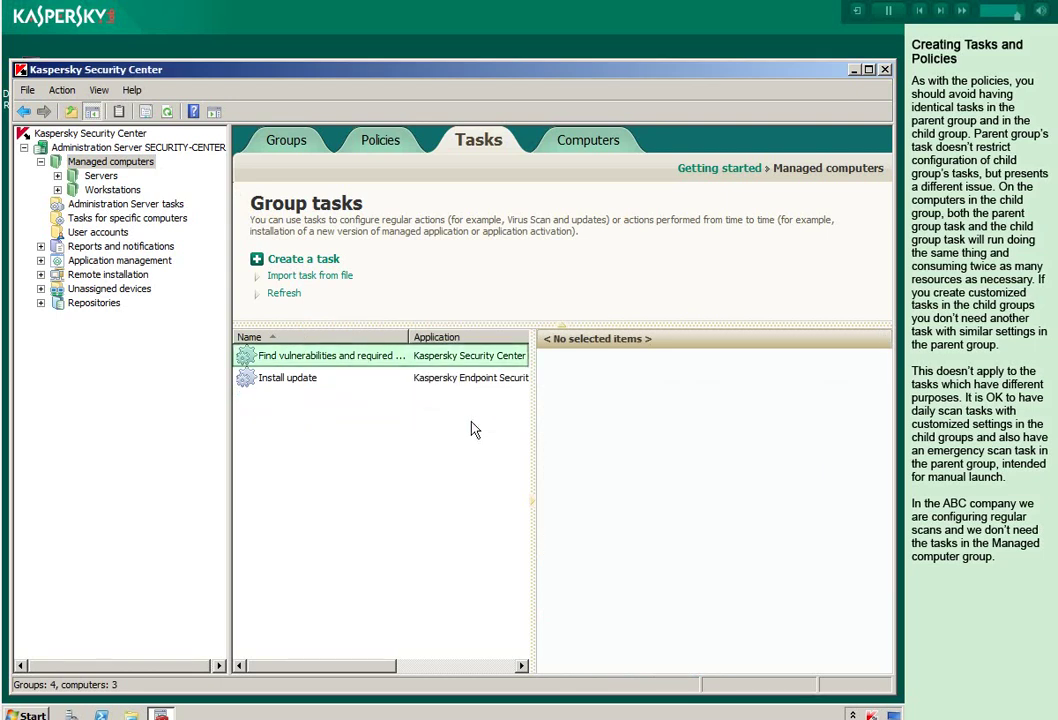
pyautogui.click(360, 357)
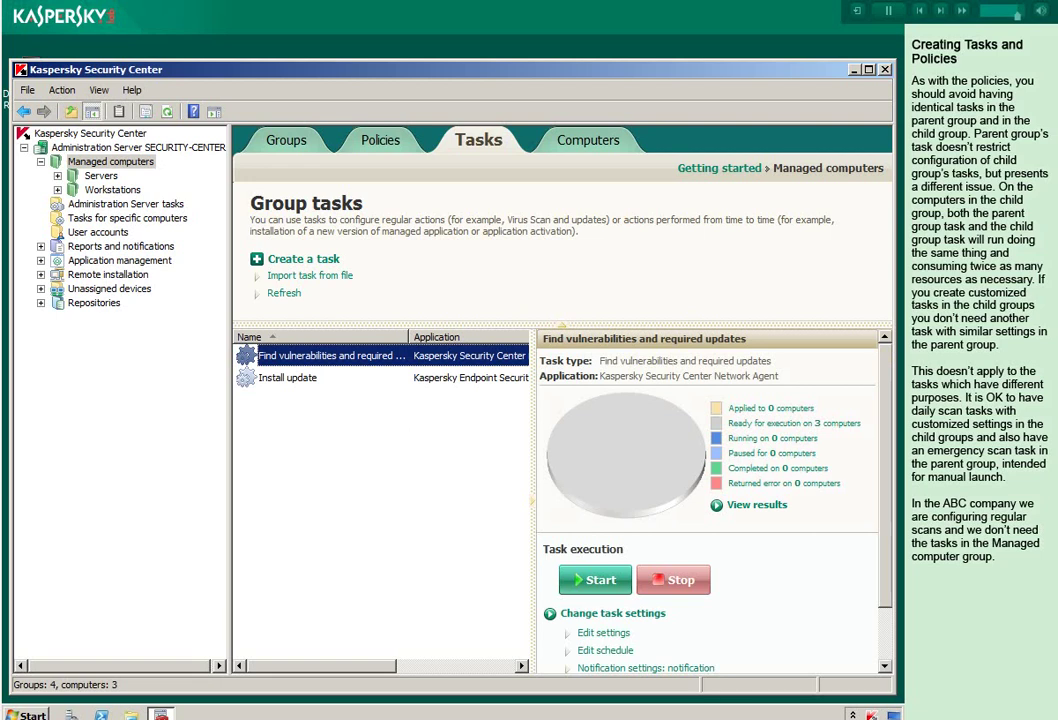
pyautogui.press('Delete')
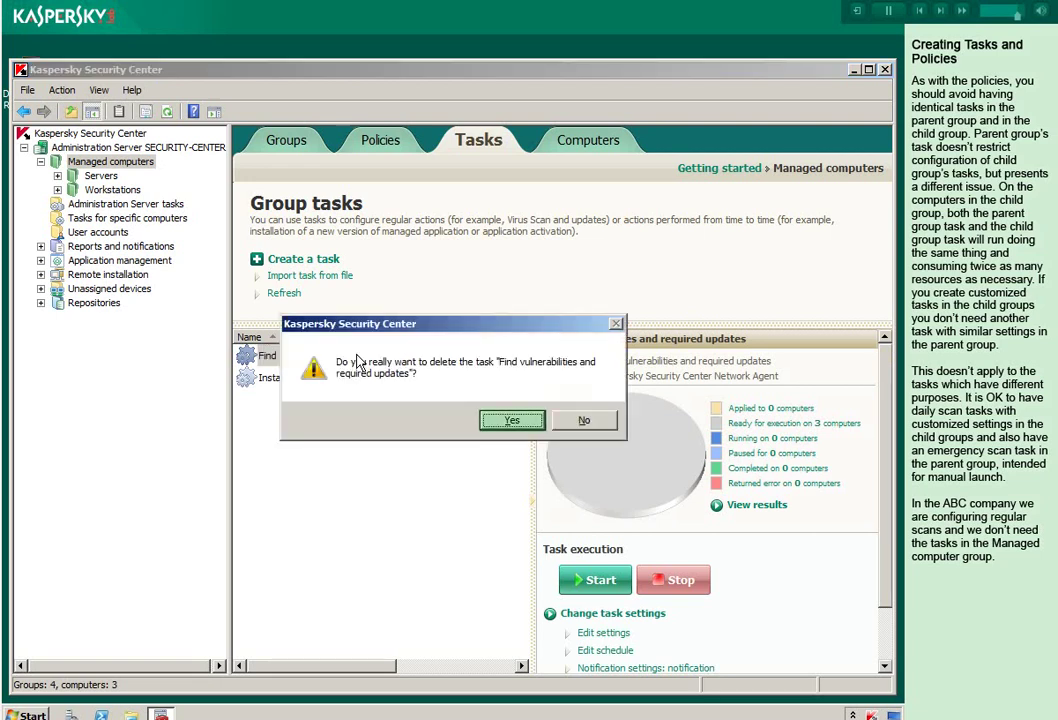
pyautogui.click(510, 420)
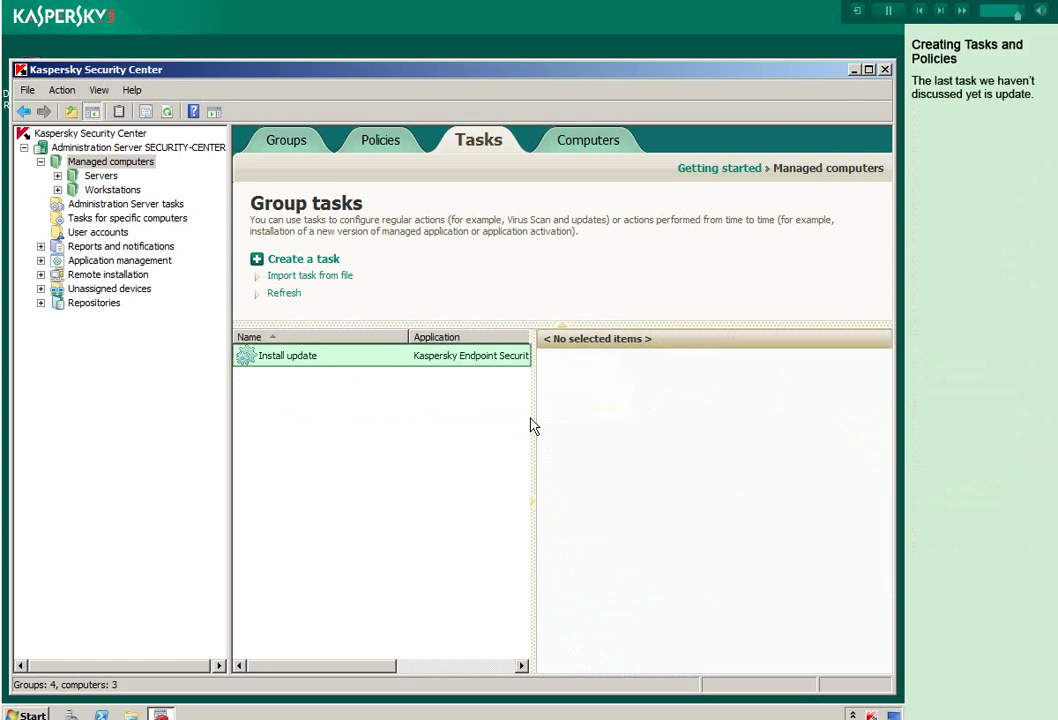
# Step: Copy the Install update task from Managed computers into the Workstations group
pyautogui.rightClick(305, 362)
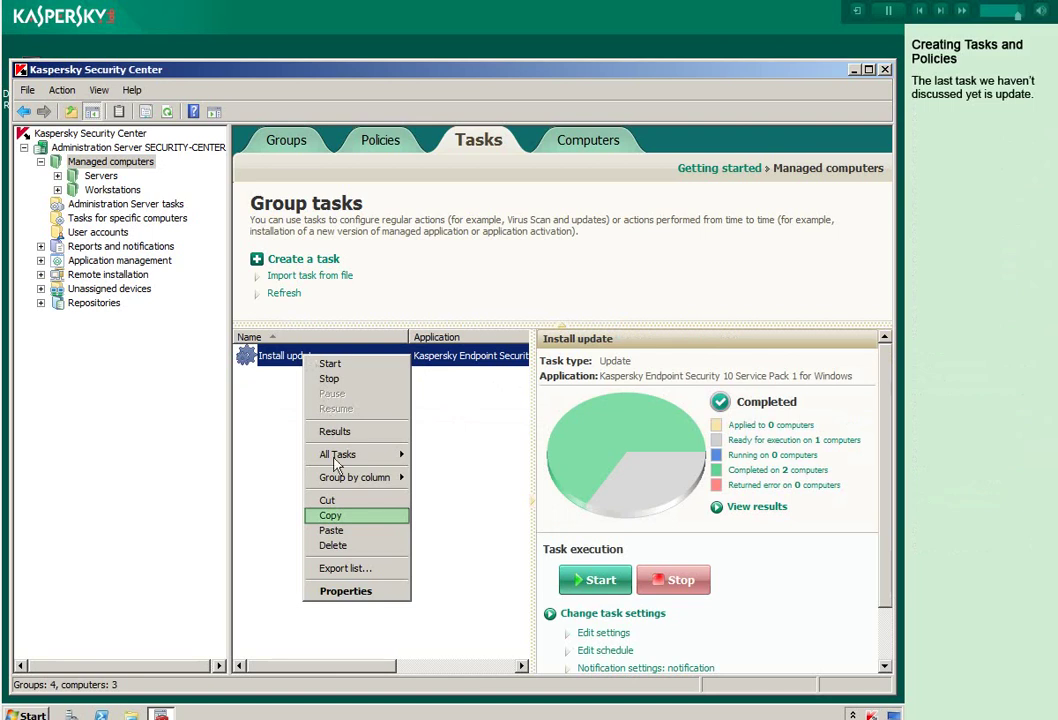
pyautogui.click(338, 528)
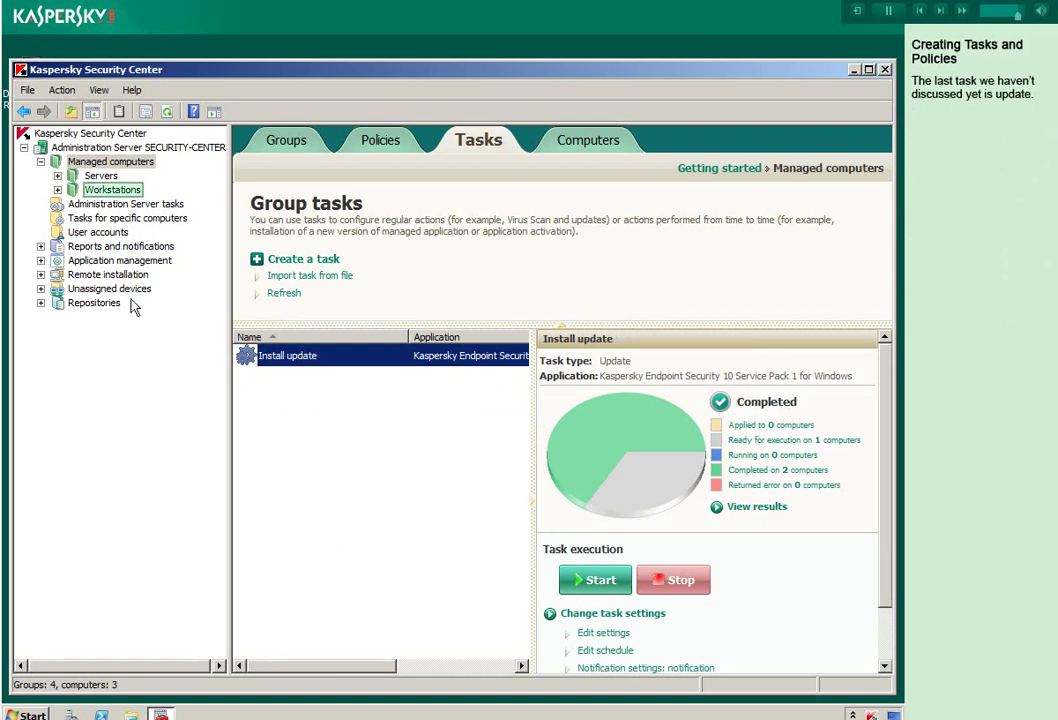
pyautogui.click(126, 194)
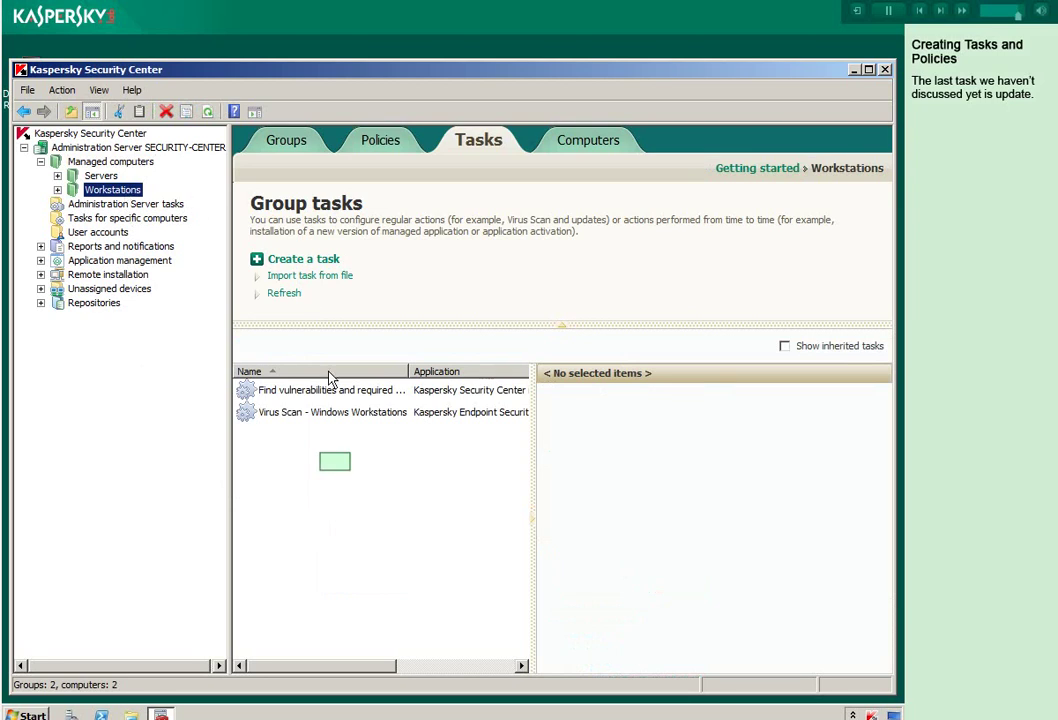
pyautogui.rightClick(338, 467)
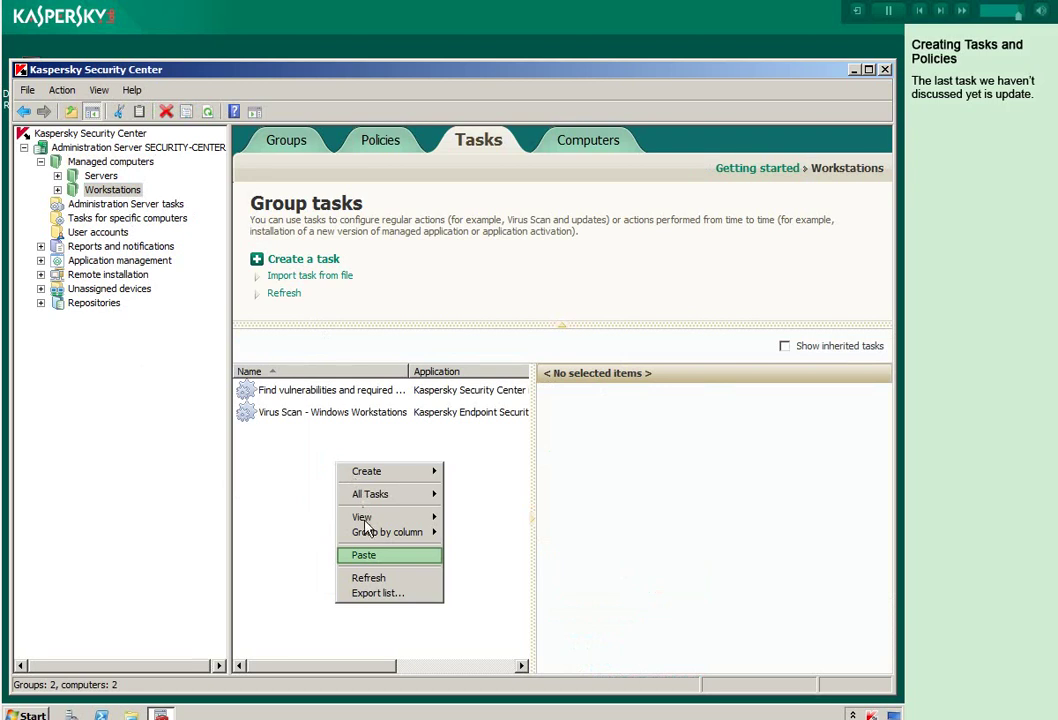
pyautogui.click(369, 557)
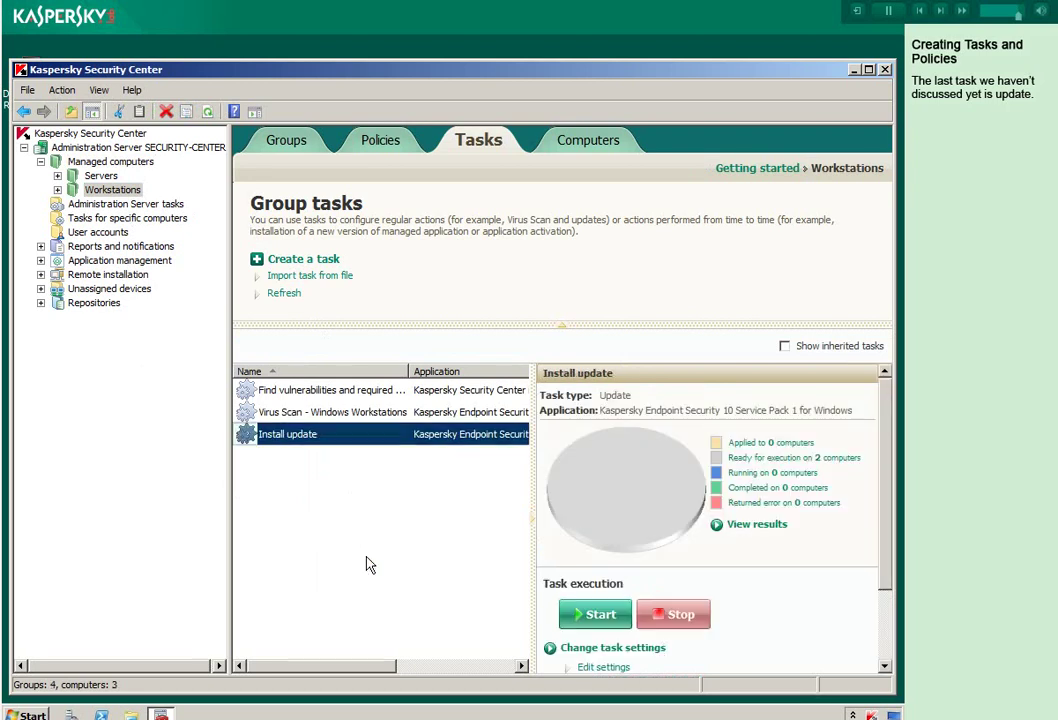
# Step: Rename the copied Install update task in the Workstations group as "Update - Windows Workstations" in its properties, and save it
pyautogui.rightClick(349, 437)
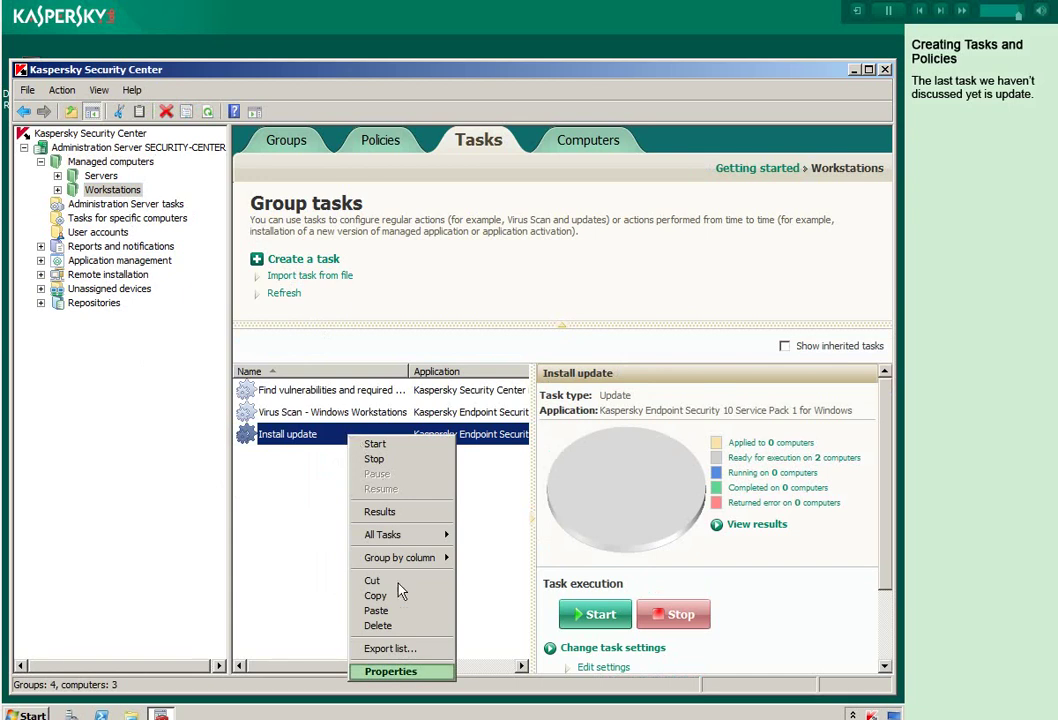
pyautogui.click(378, 670)
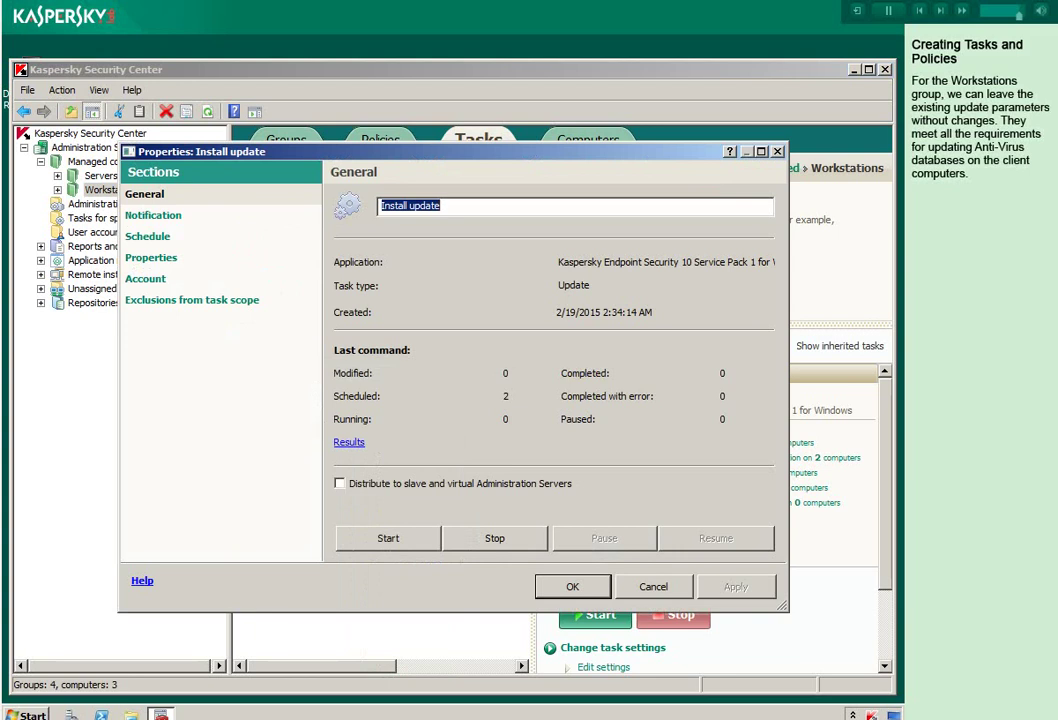
pyautogui.write('Update - Windows Workstations')
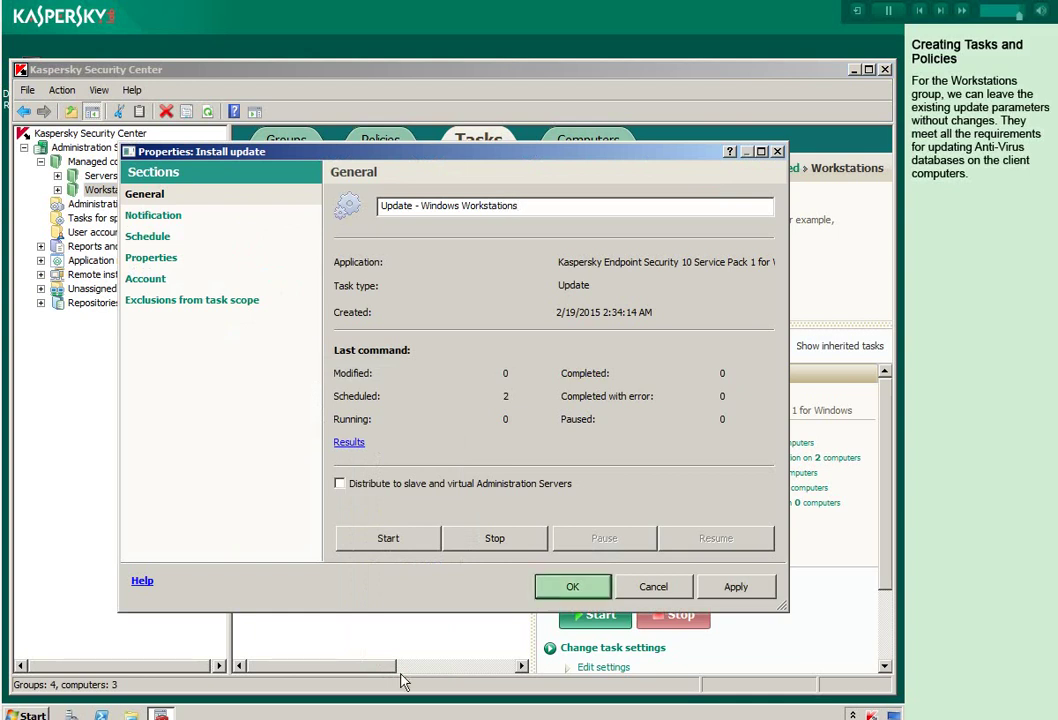
pyautogui.click(567, 589)
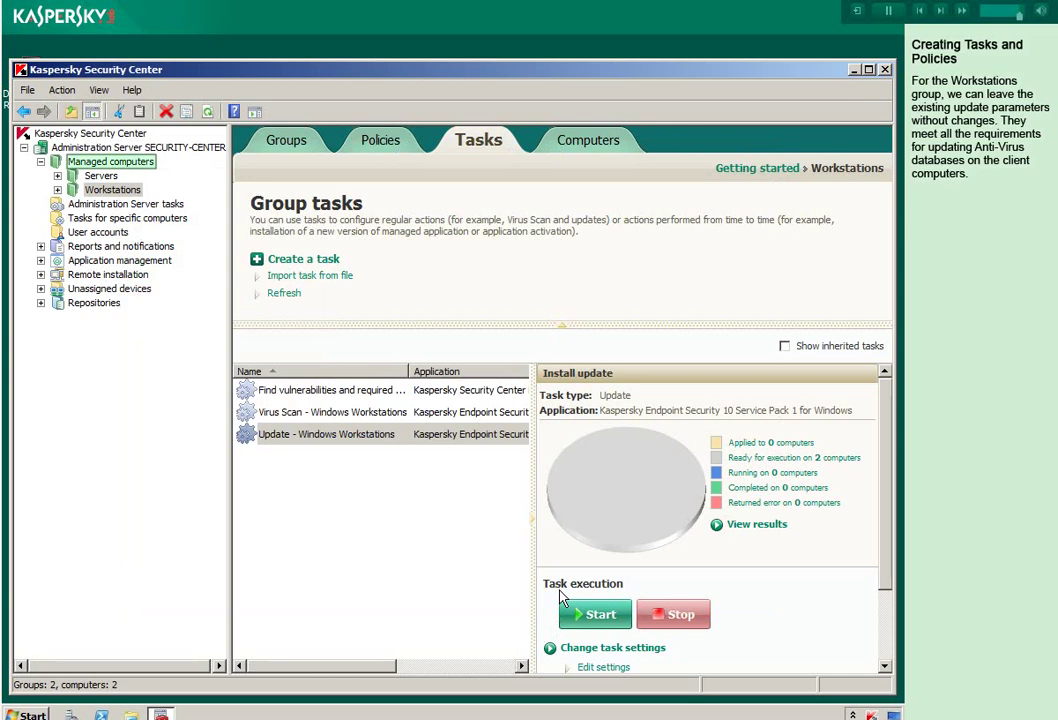
# Step: Copy the Install update task from Managed computers into the Servers group
pyautogui.click(124, 166)
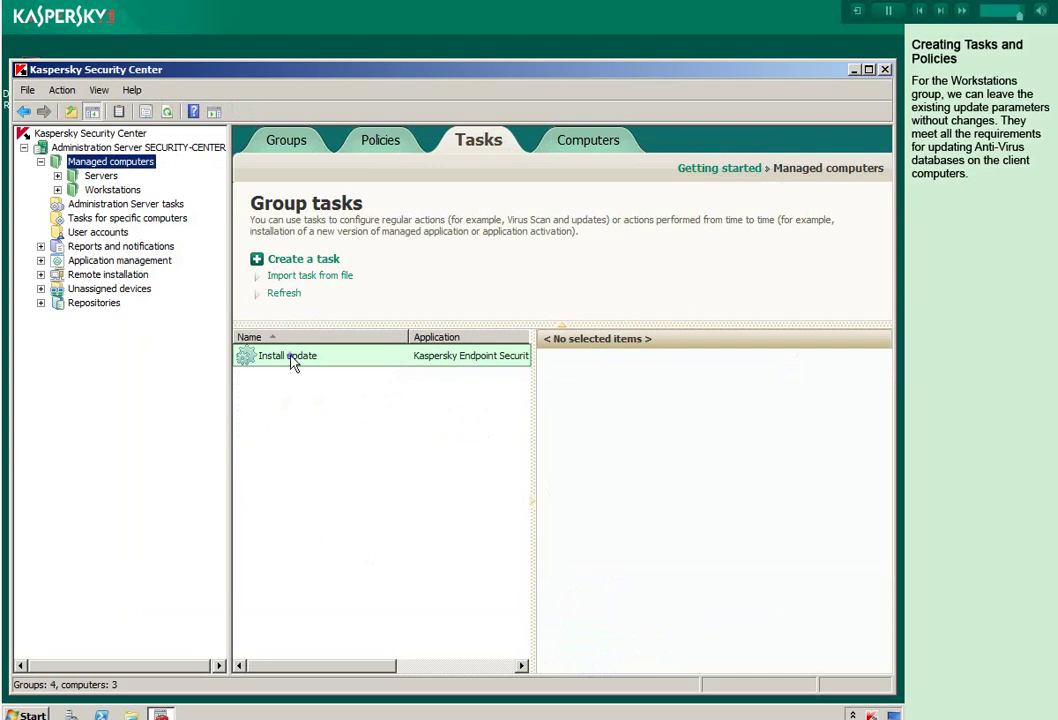
pyautogui.rightClick(292, 360)
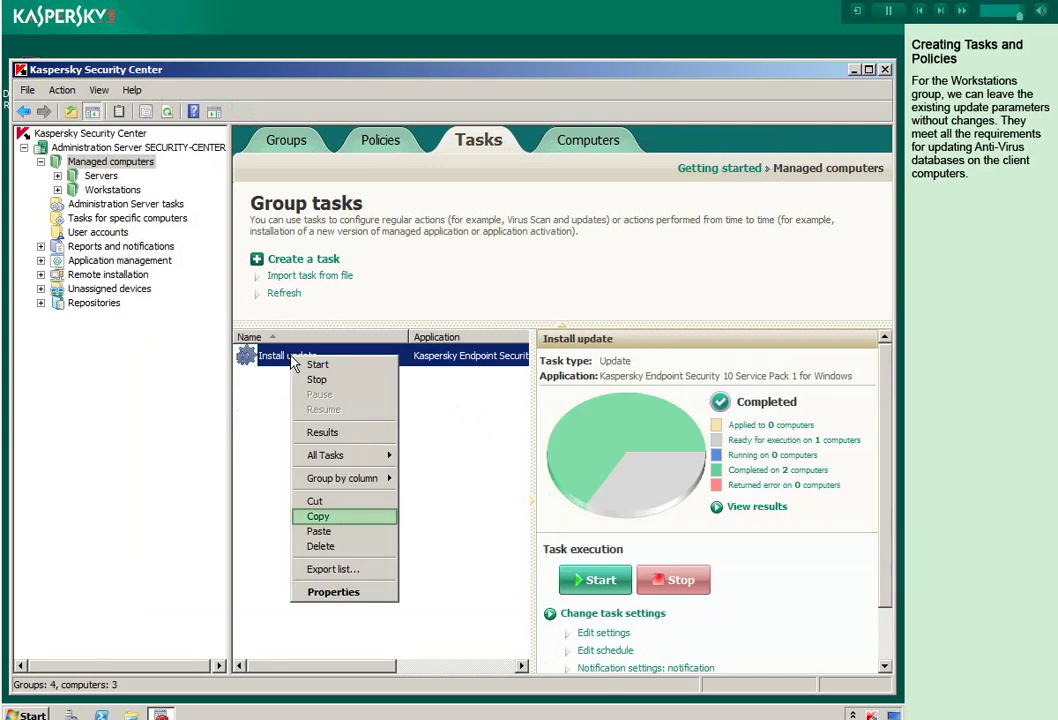
pyautogui.click(318, 516)
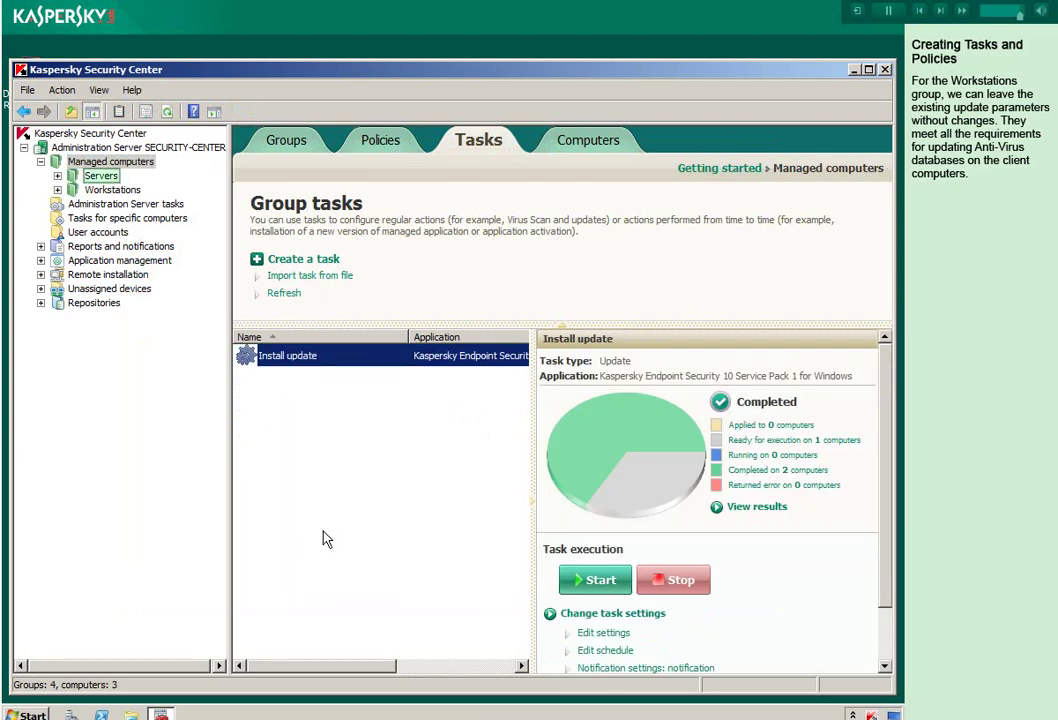
pyautogui.click(101, 177)
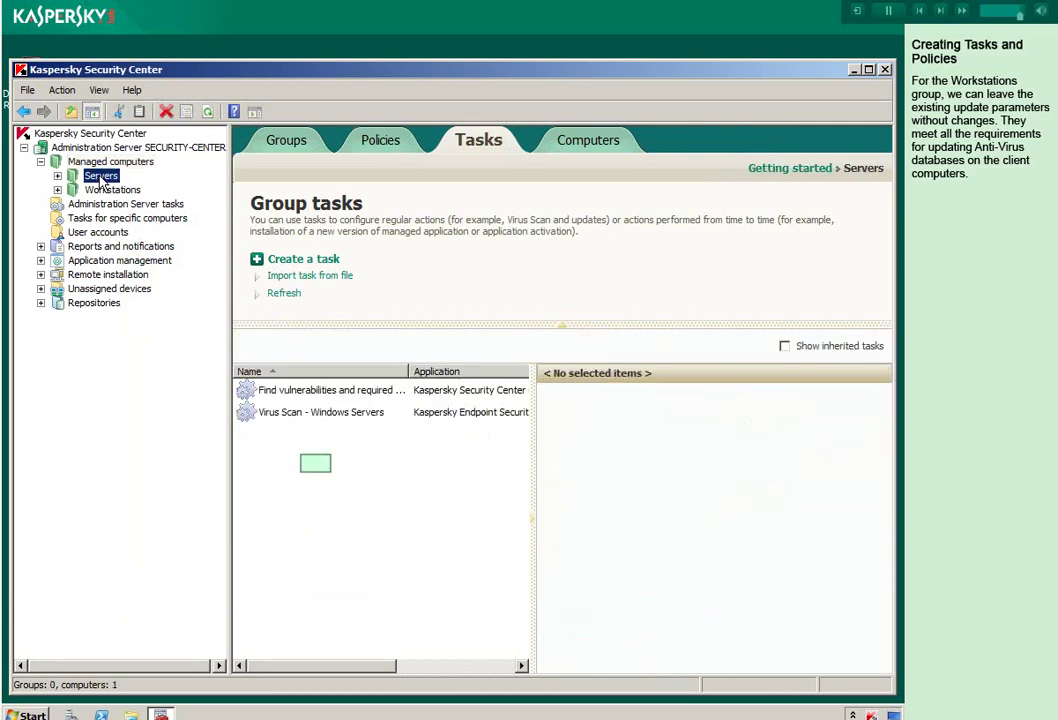
pyautogui.rightClick(316, 466)
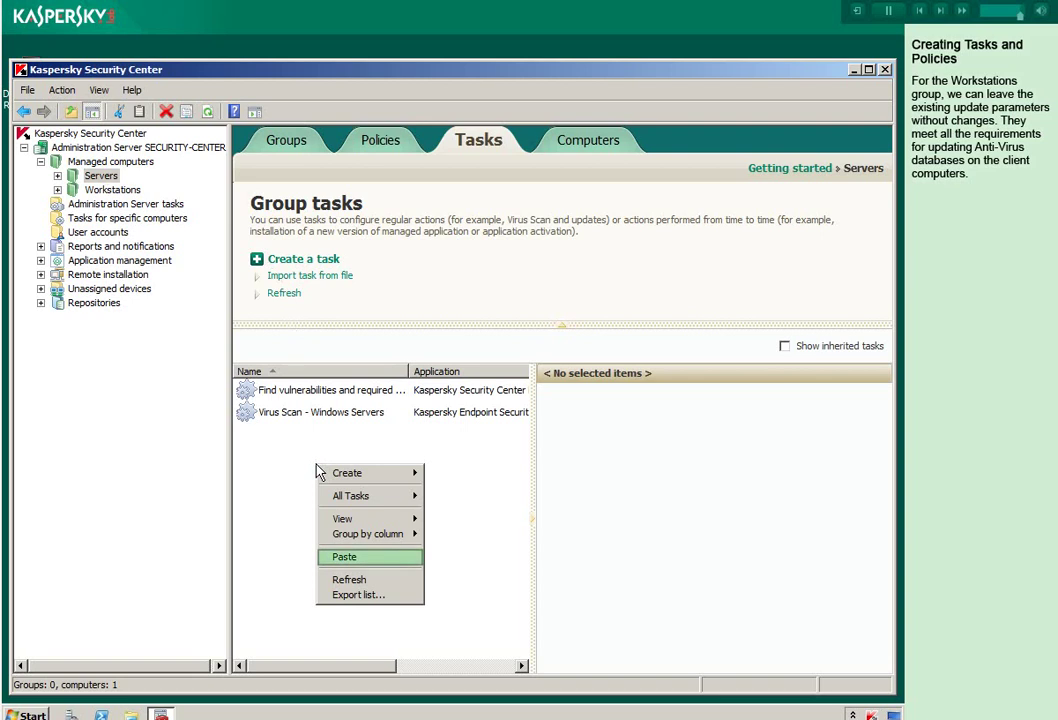
pyautogui.click(346, 557)
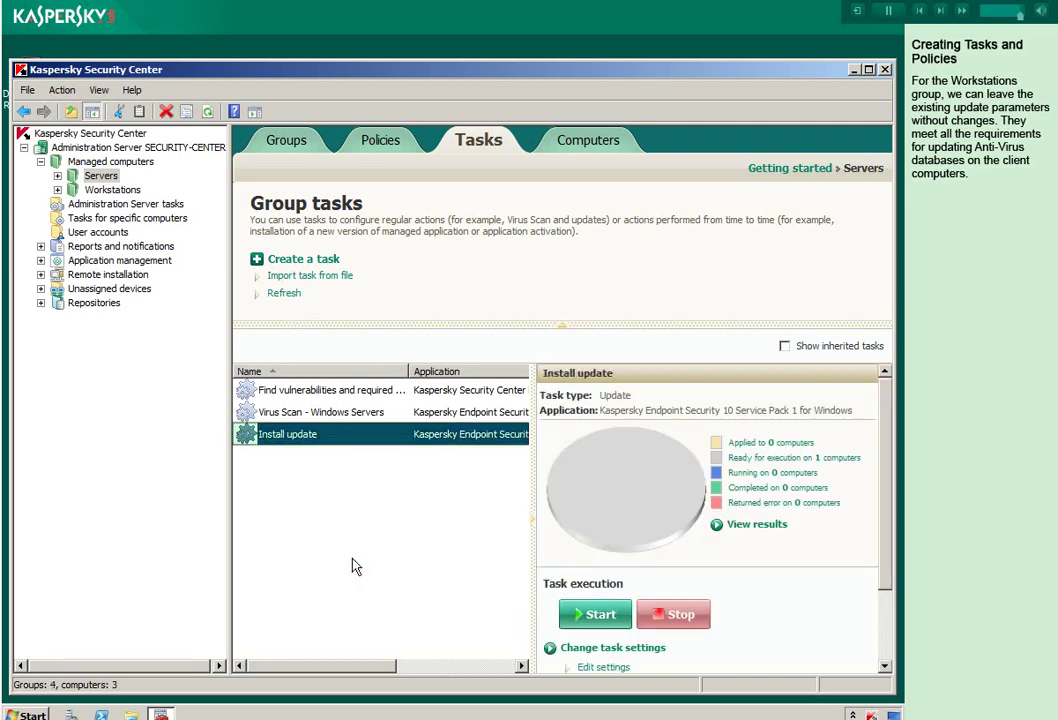
# Step: Rename the copied Install update task in the Servers group as "Databases update - Windows Servers" in its properties
pyautogui.rightClick(322, 437)
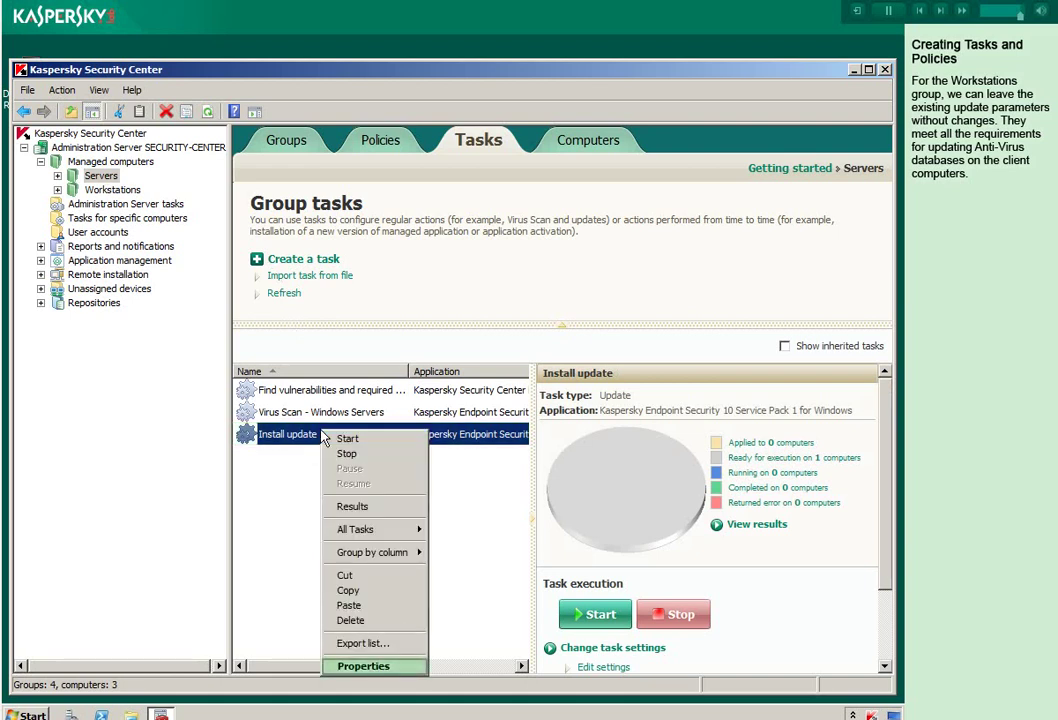
pyautogui.click(365, 666)
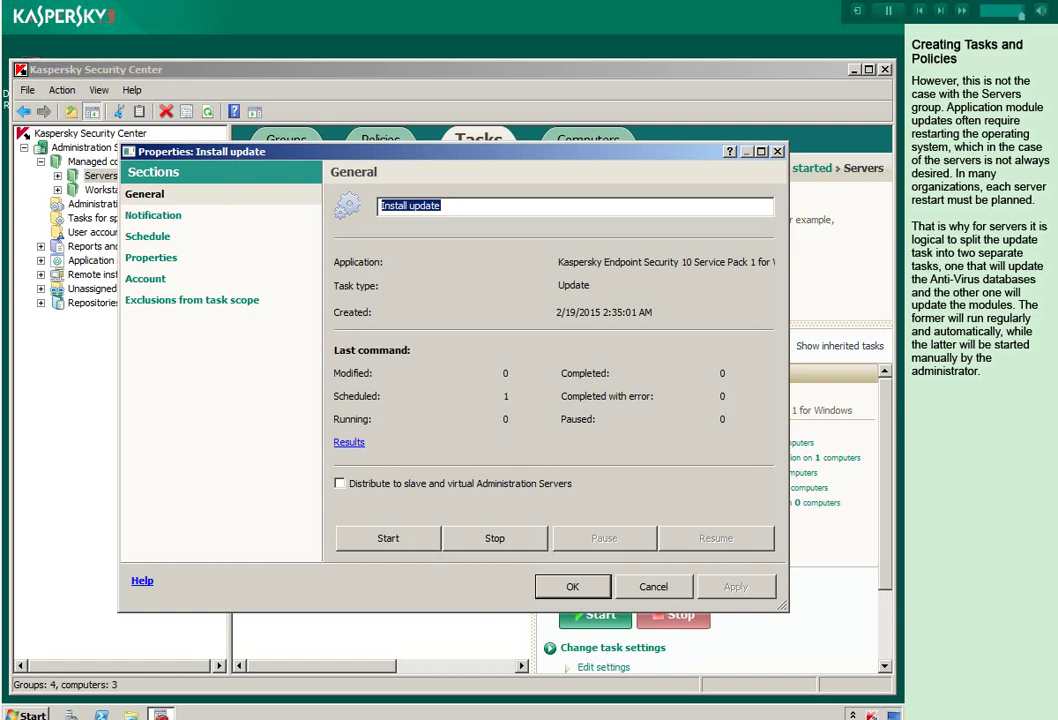
pyautogui.write('Databases upda')
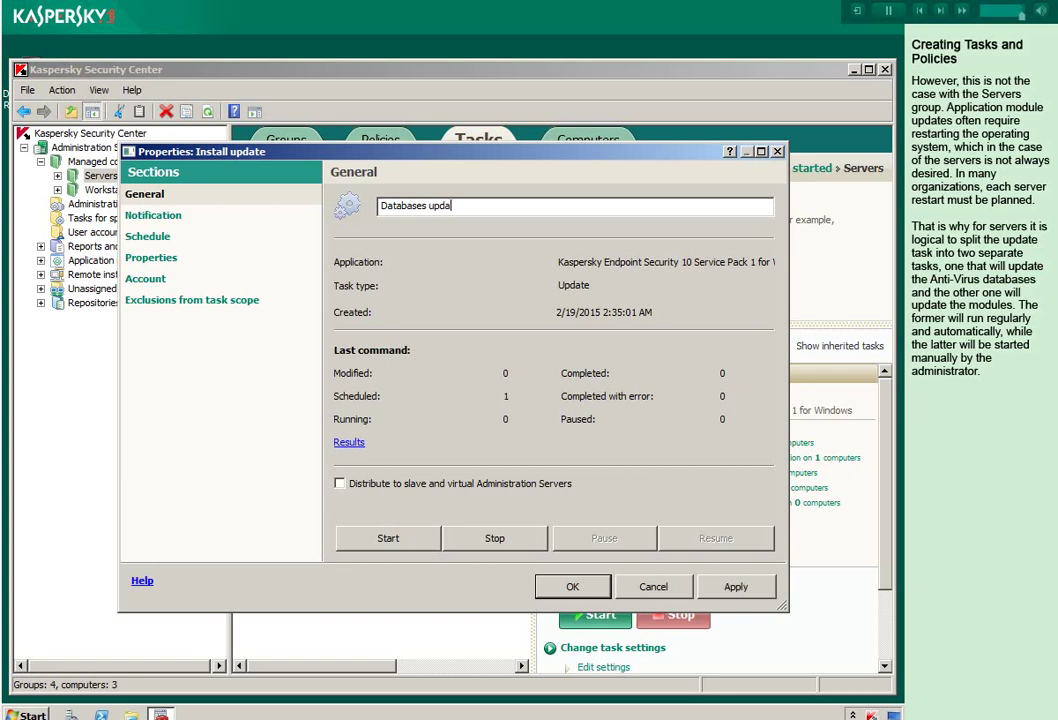
pyautogui.write('te - Windows Servers')
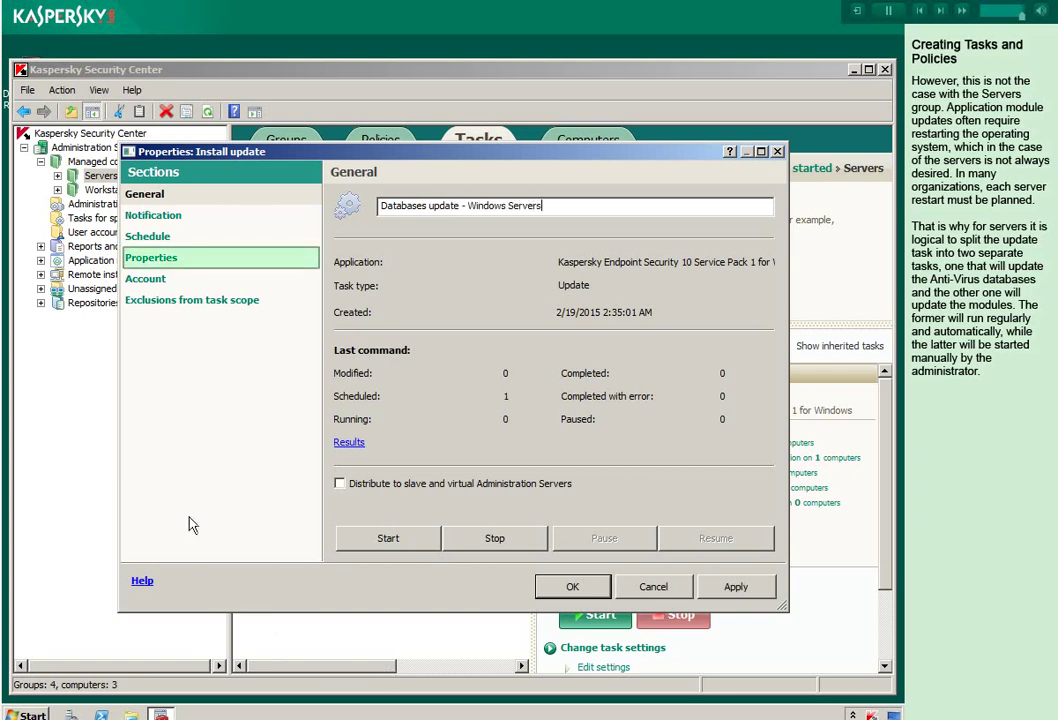
# Step: Set the servers' databases update task to install only approved module updates in local mode, and save it
pyautogui.click(153, 263)
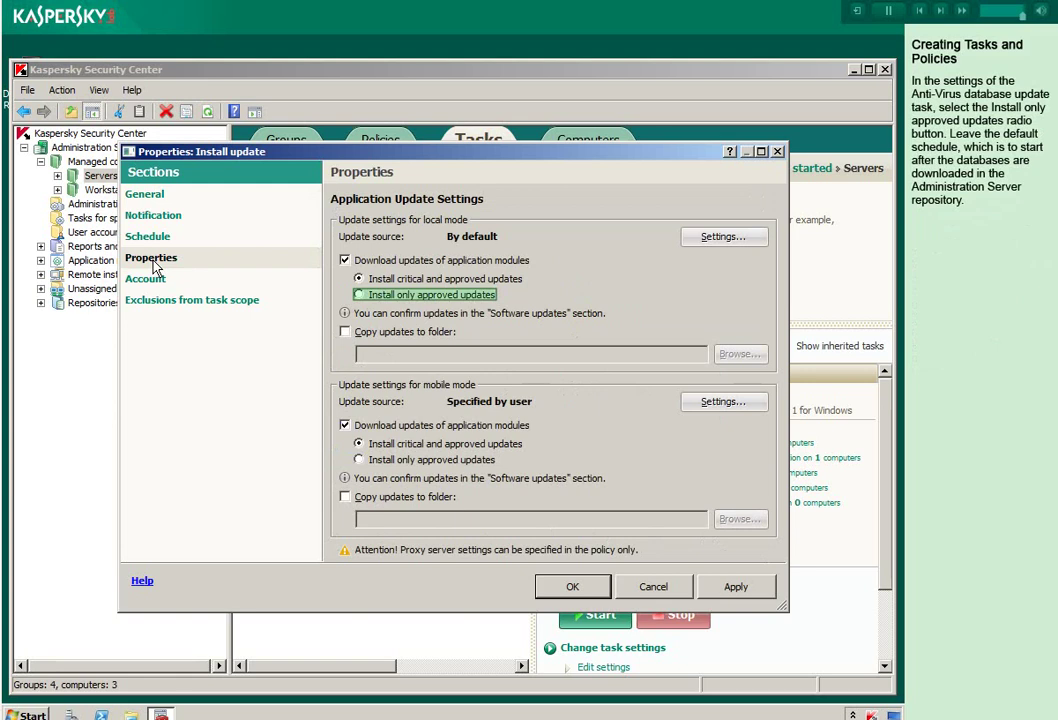
pyautogui.click(359, 296)
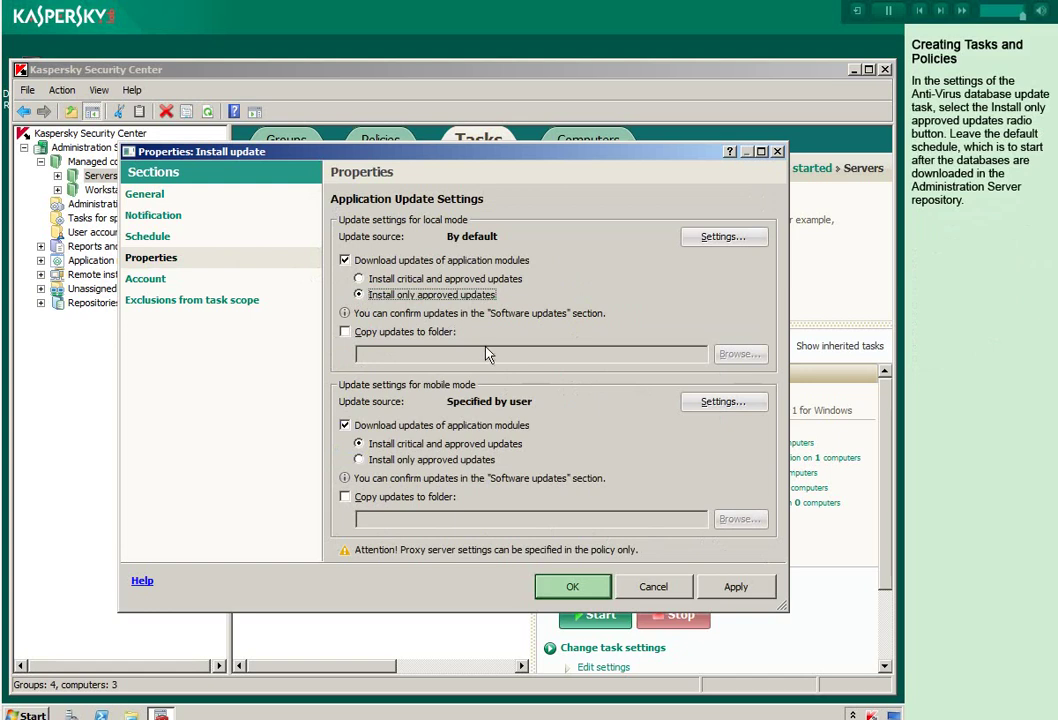
pyautogui.click(566, 587)
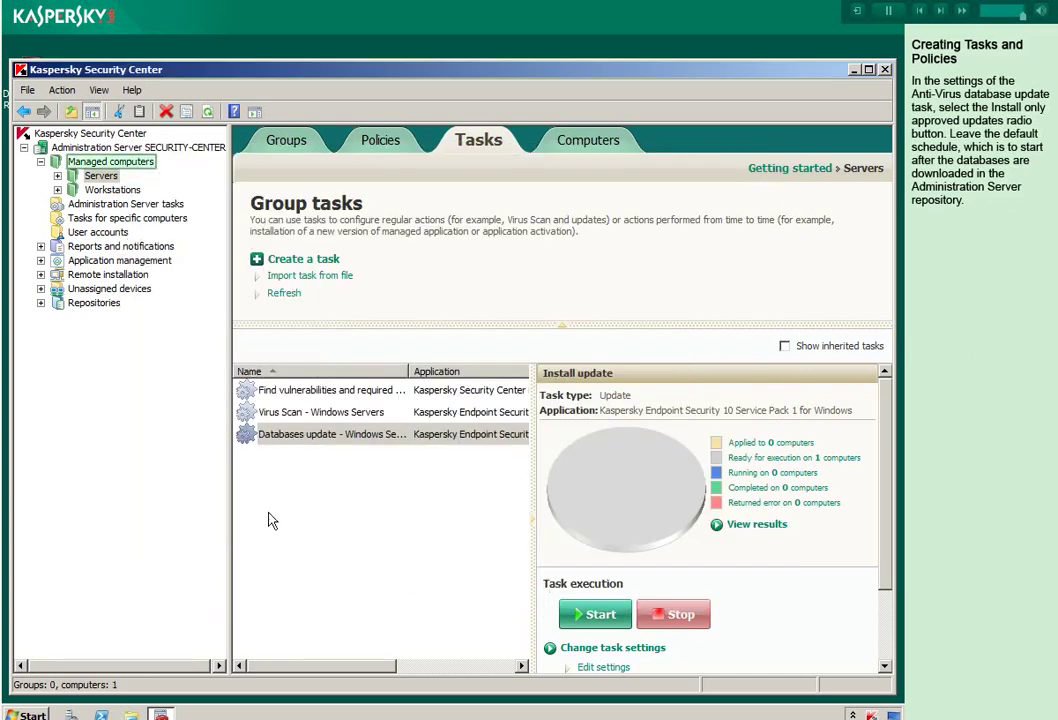
# Step: Open the group tasks of the Managed computers group
pyautogui.click(128, 162)
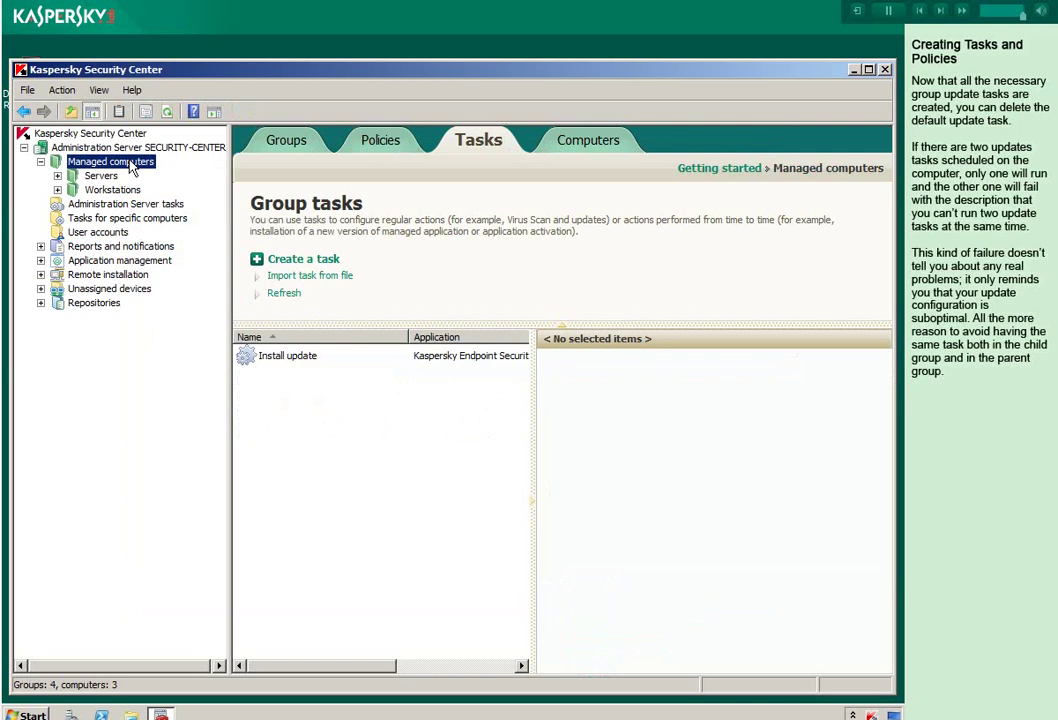